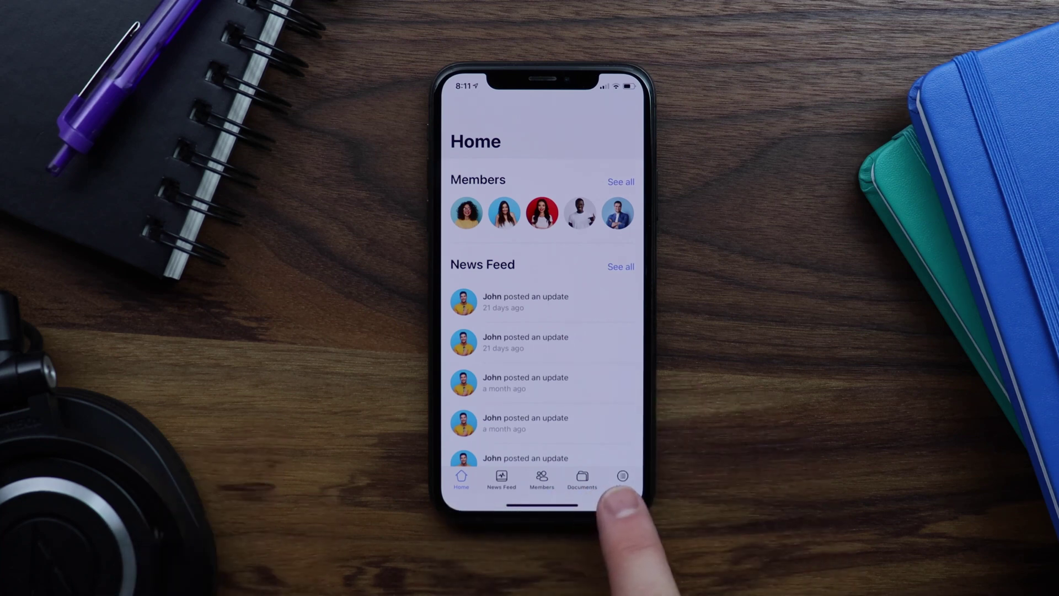
- Open the iPhone app's More screen and scroll through its Settings and Community sections
left_click(622, 479)
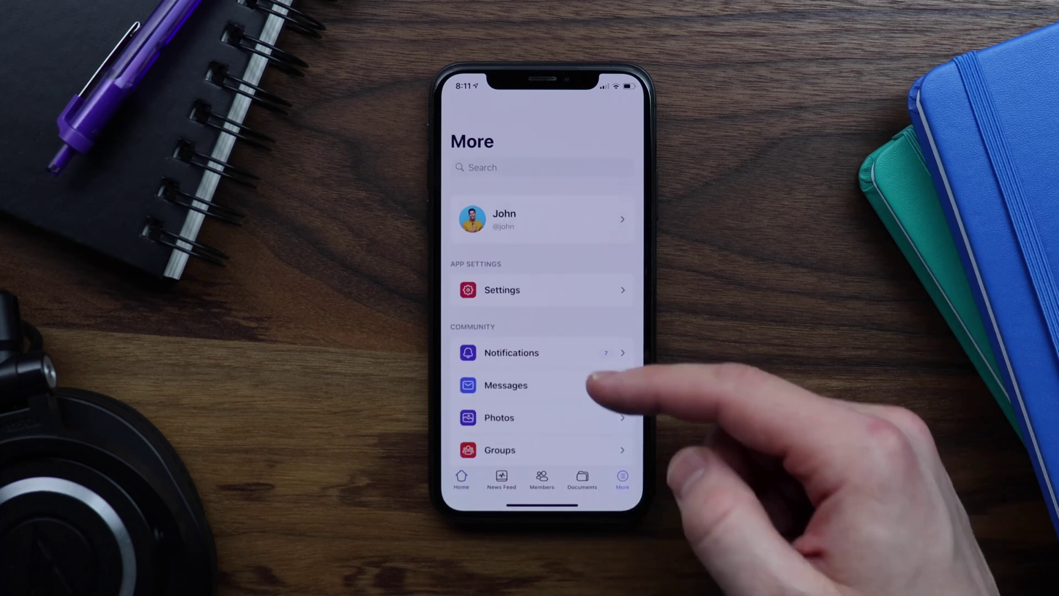
scroll(651, 353, "down", 3)
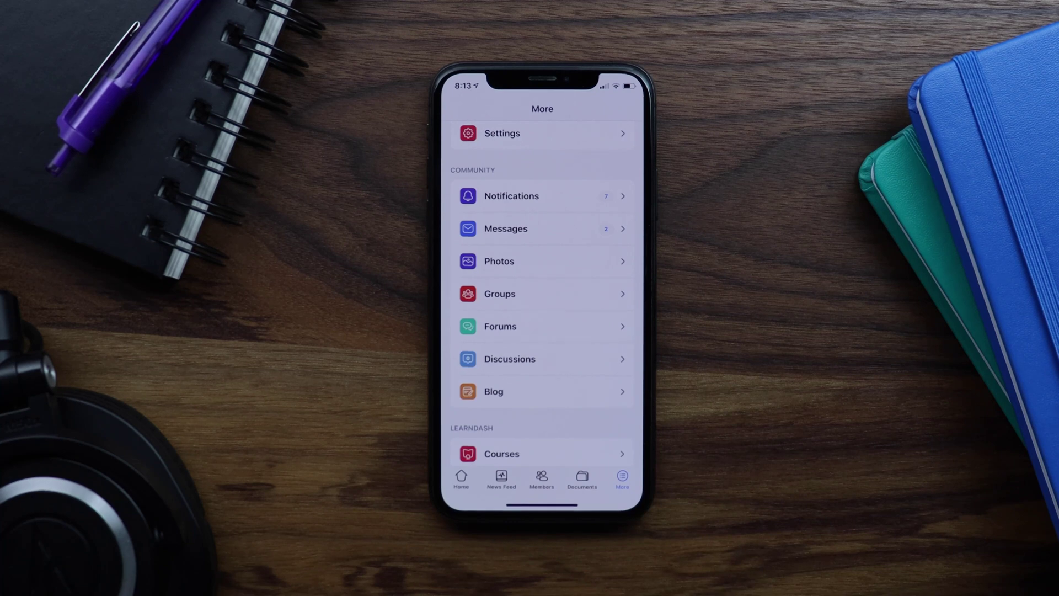
scroll(552, 260, "up", 3)
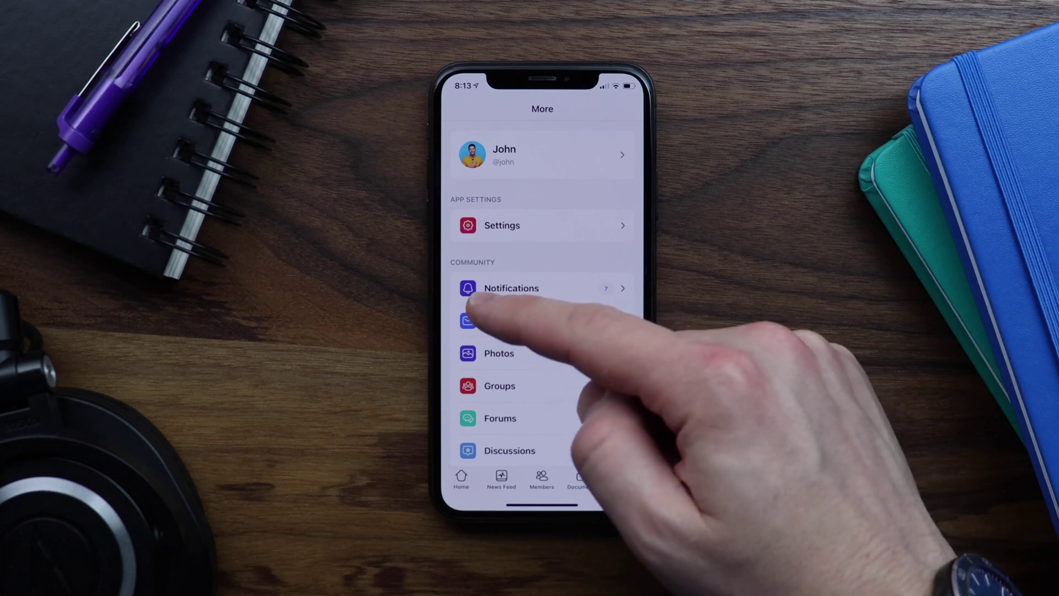
scroll(516, 351, "down", 1)
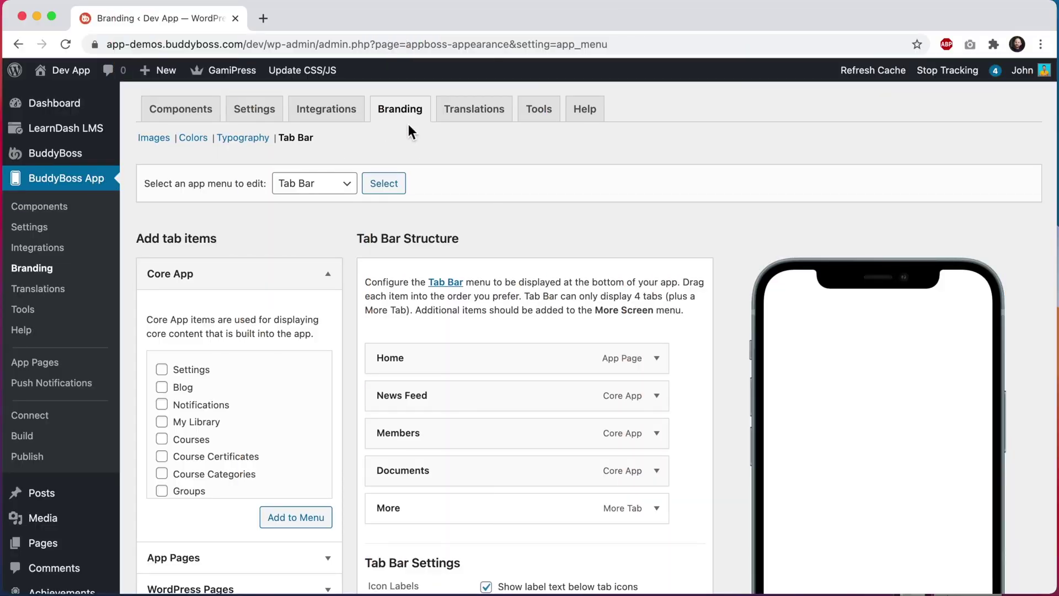
- Open the Tab Bar menu editor and briefly expand the More tab's settings
left_click(298, 145)
left_click(335, 188)
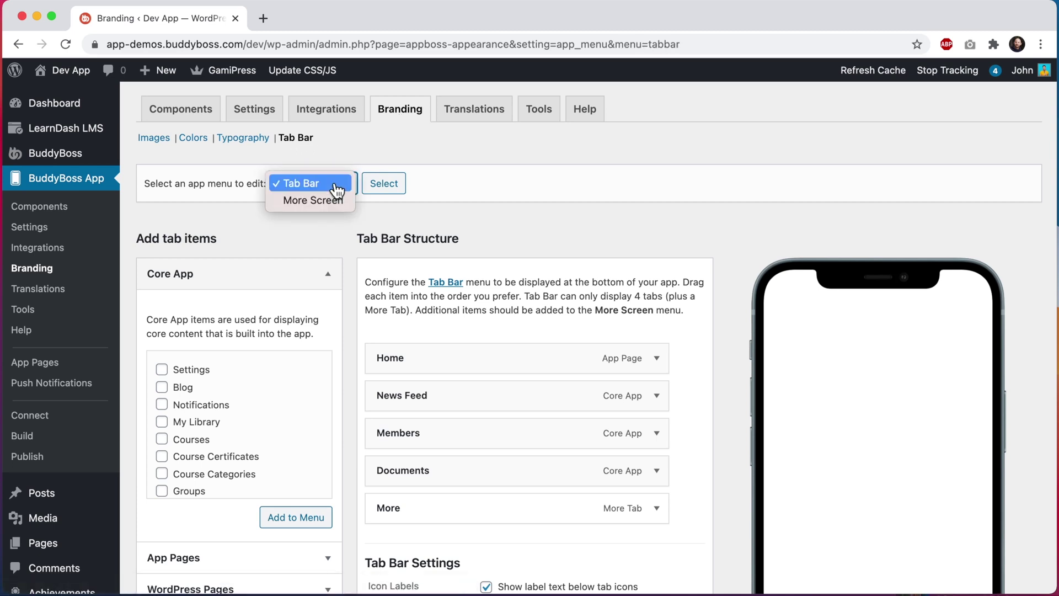
left_click(337, 187)
scroll(498, 229, "down", 5)
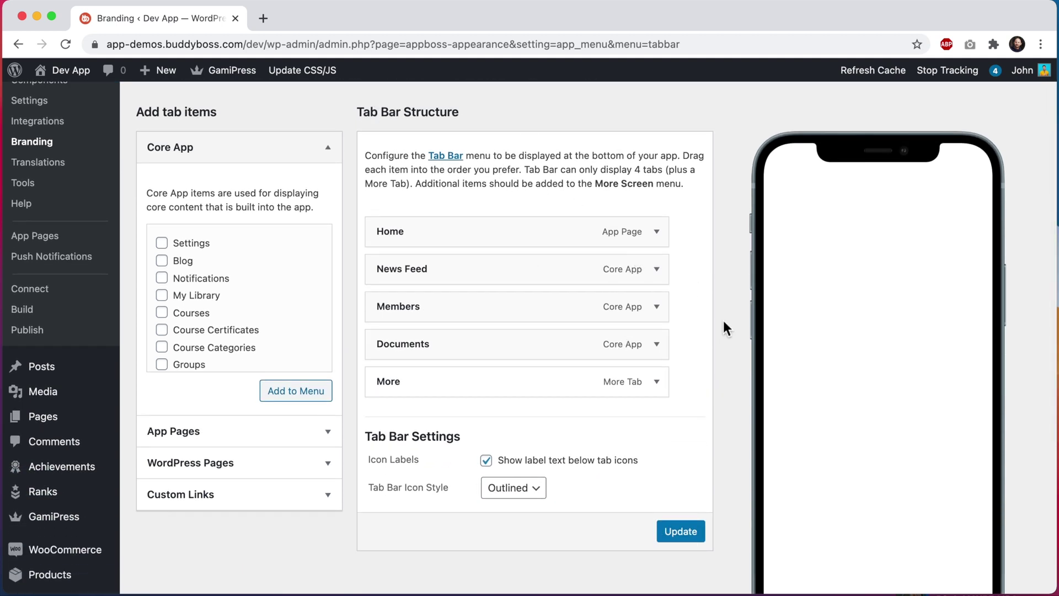
left_click(656, 382)
left_click(657, 382)
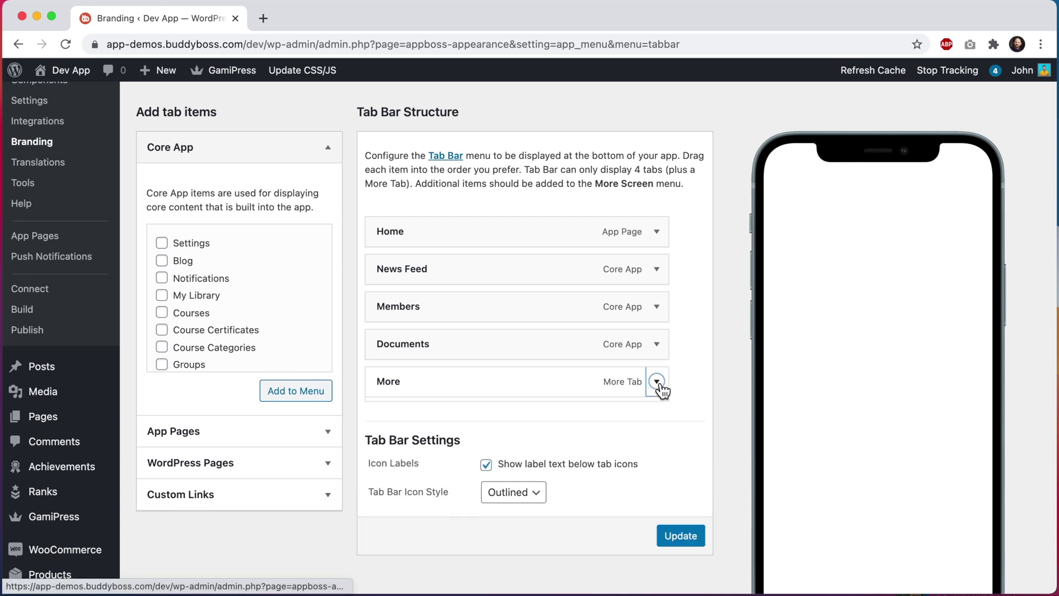
- Switch the Tab Bar phone preview to Android
scroll(725, 383, "down", 2)
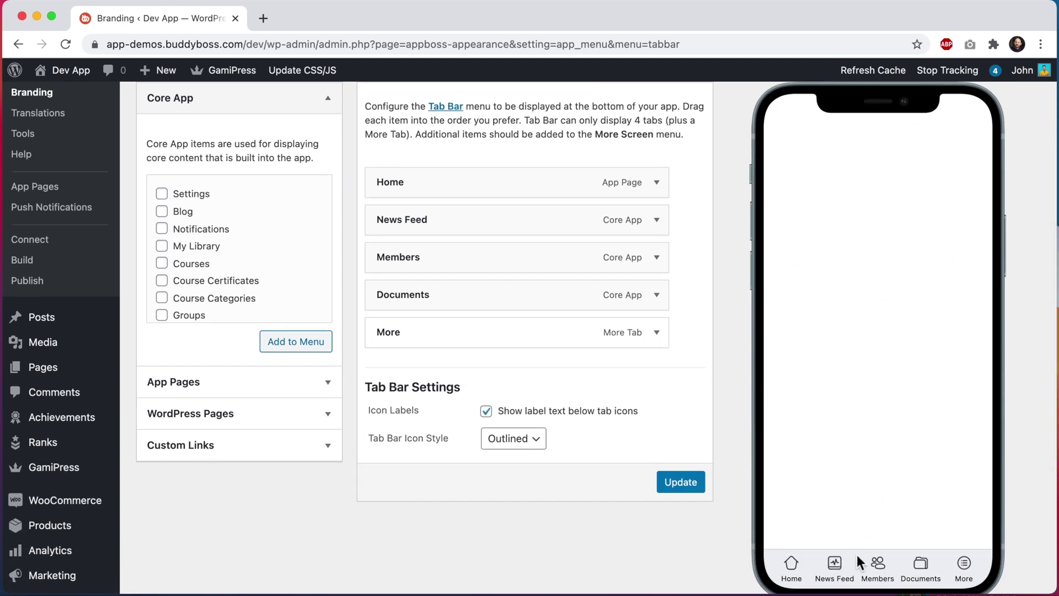
scroll(912, 571, "down", 2)
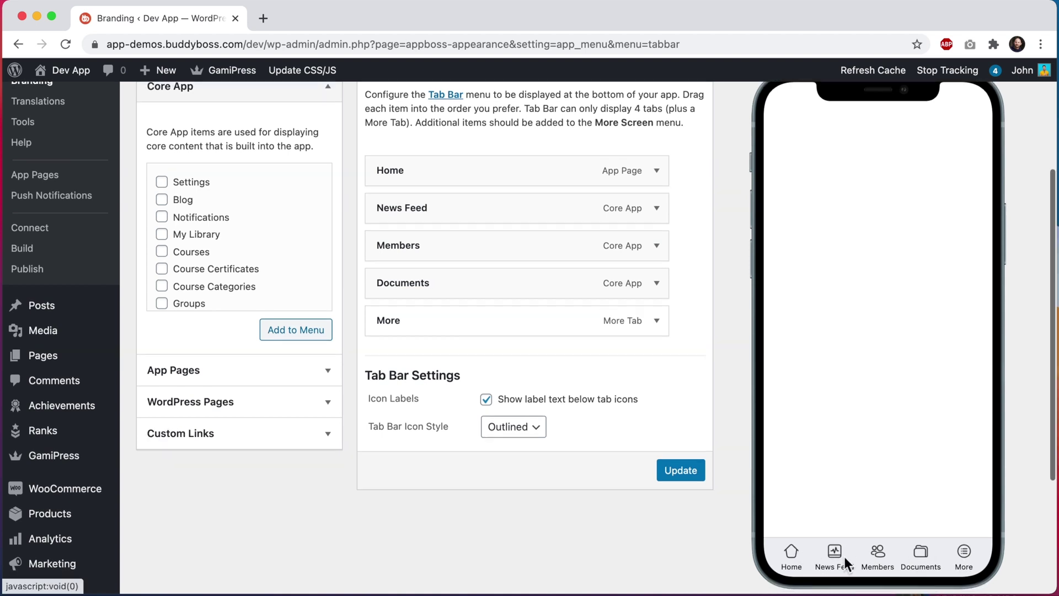
left_click(919, 579)
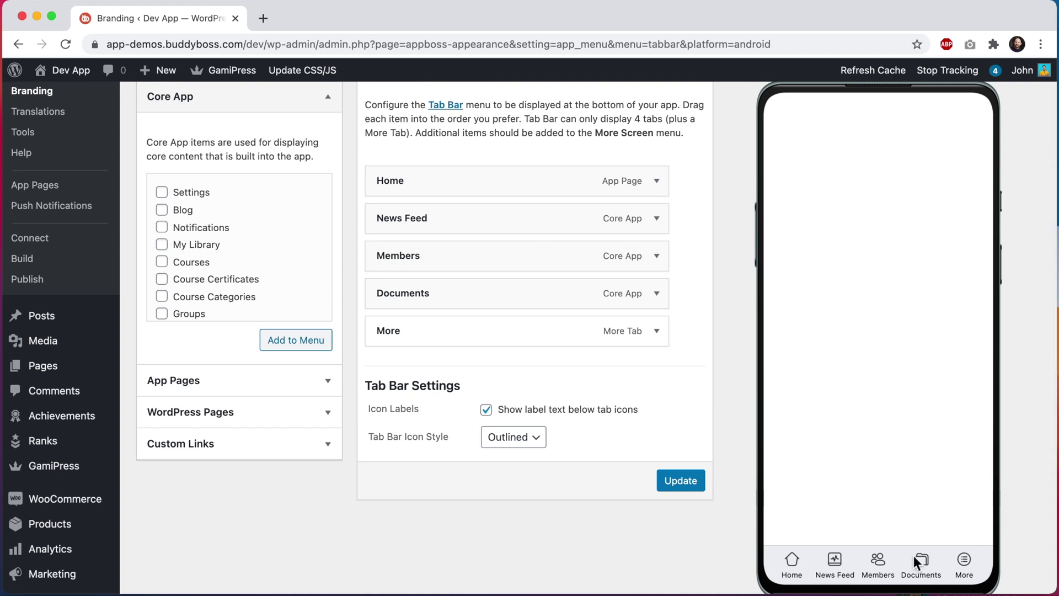
scroll(805, 488, "up", 4)
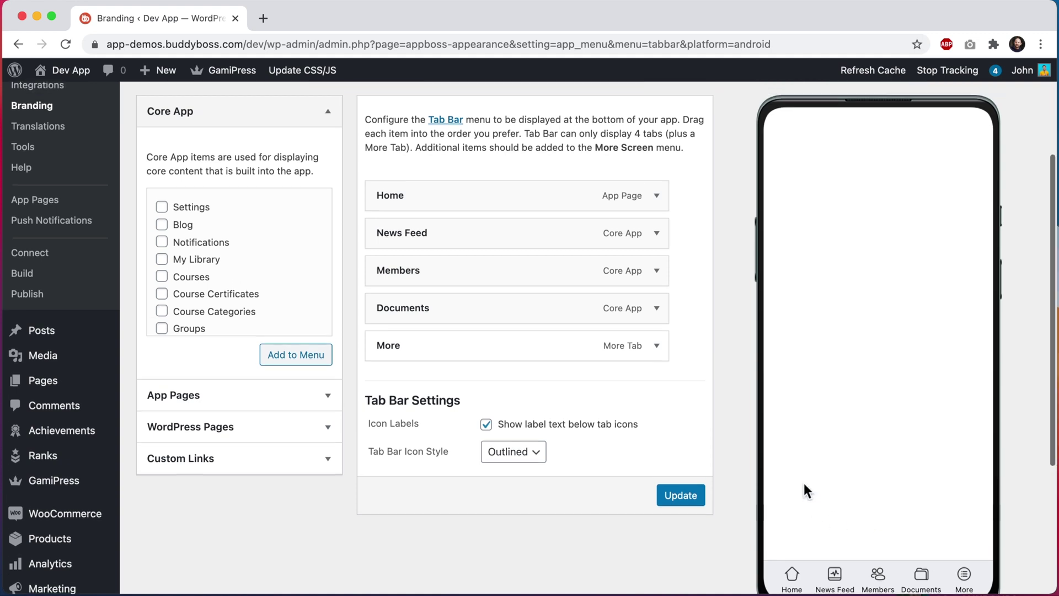
- Load the More Screen menu in the app menu editor and review its items
left_click(331, 118)
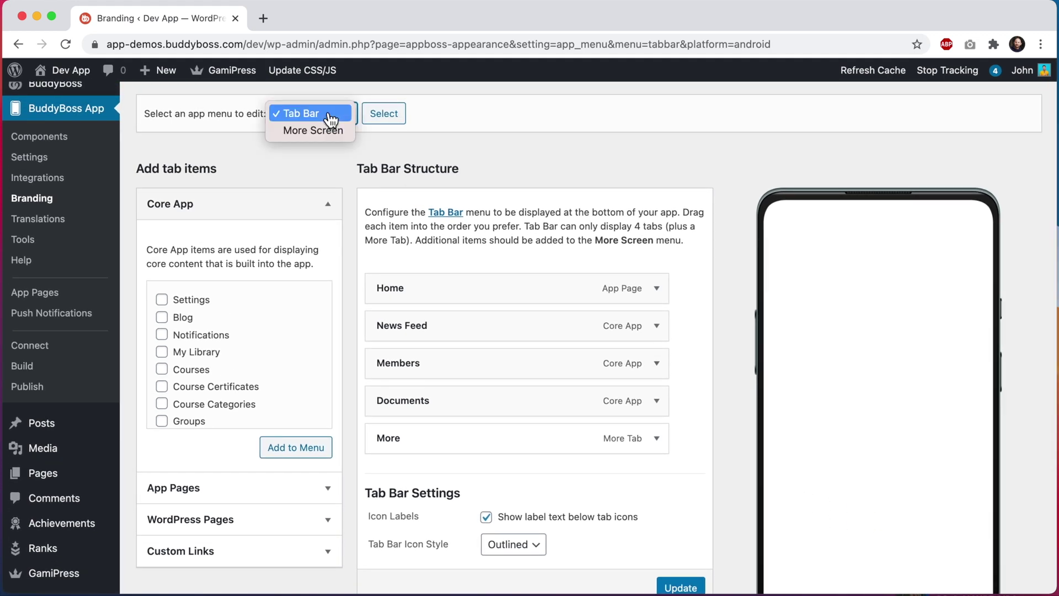
left_click(331, 130)
left_click(393, 123)
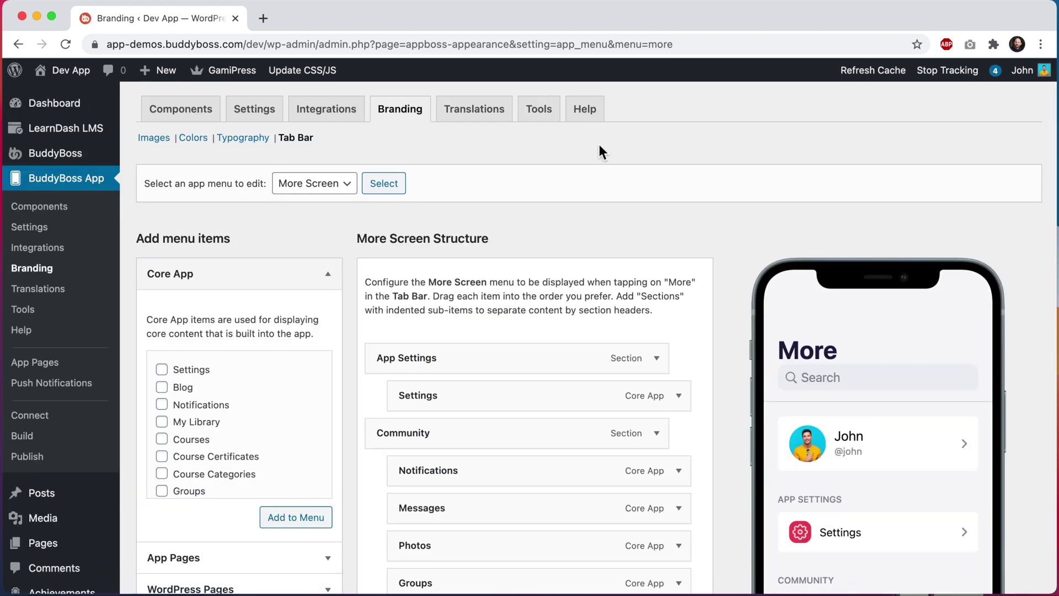
scroll(607, 331, "down", 5)
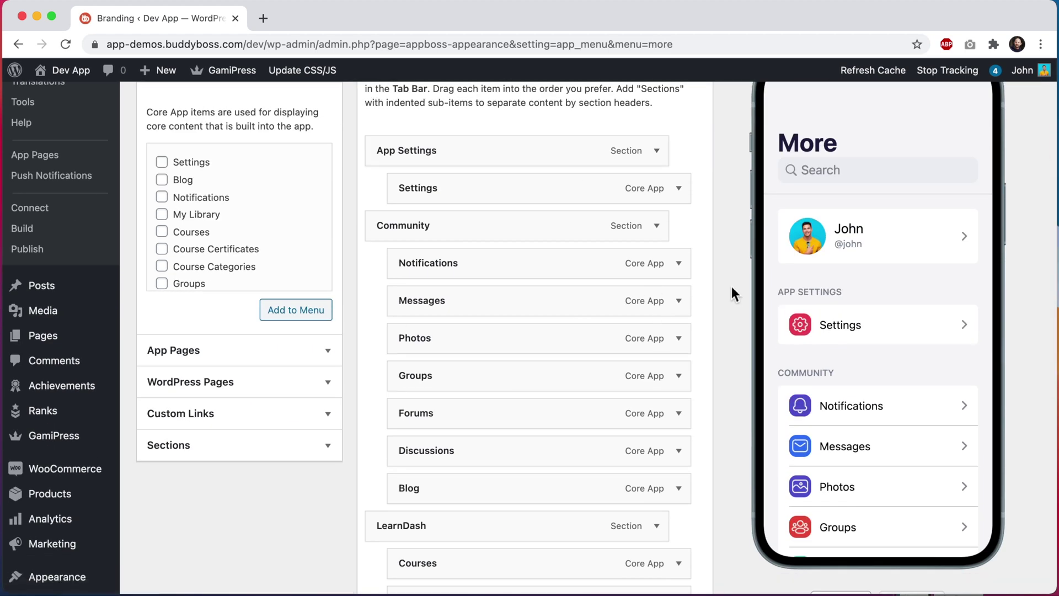
scroll(732, 286, "up", 1)
scroll(834, 478, "down", 2)
scroll(833, 479, "down", 7)
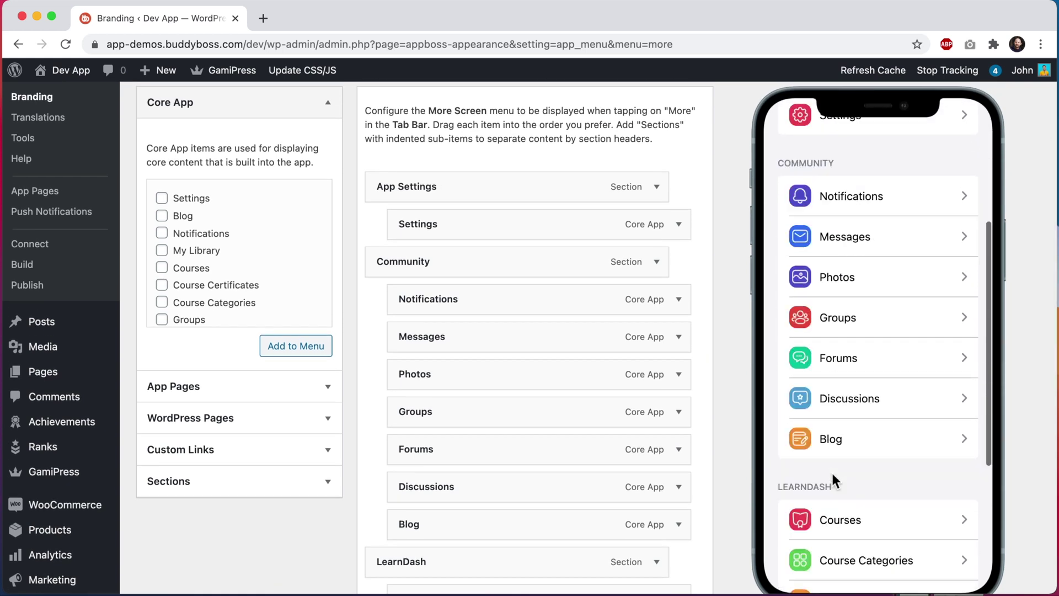
scroll(834, 479, "up", 9)
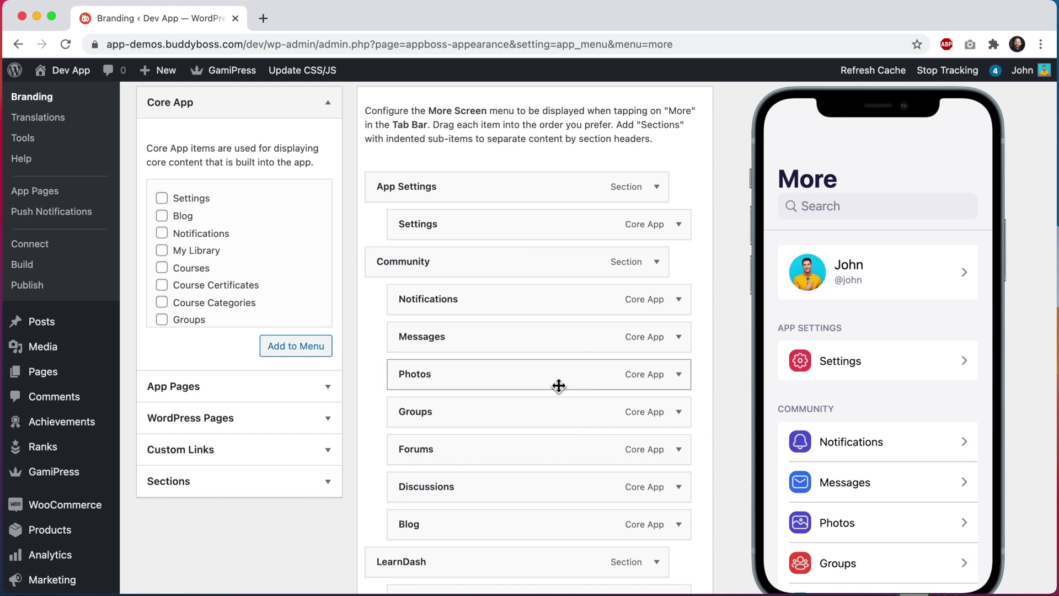
scroll(559, 385, "down", 1)
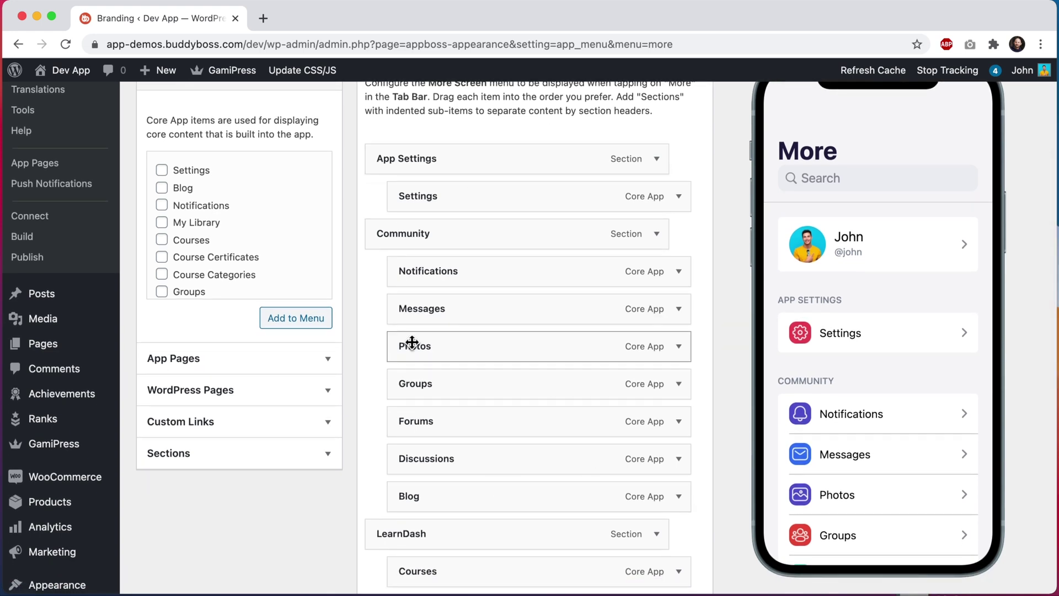
- Remove the Settings item, App Settings section and Notifications from the More Screen menu
left_click(679, 197)
left_click(413, 387)
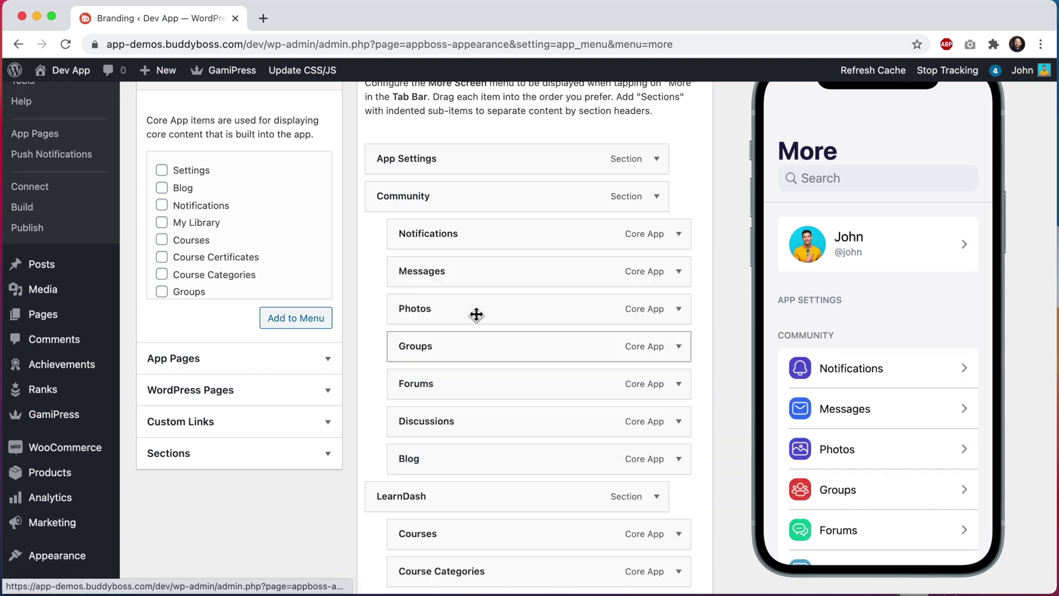
left_click(659, 166)
left_click(390, 275)
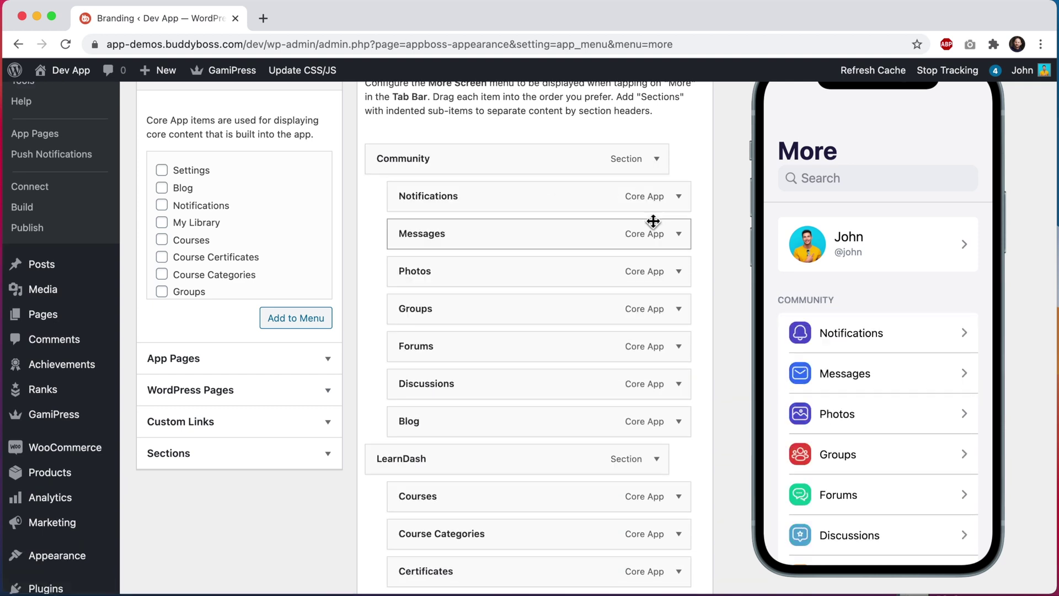
left_click(675, 190)
left_click(413, 369)
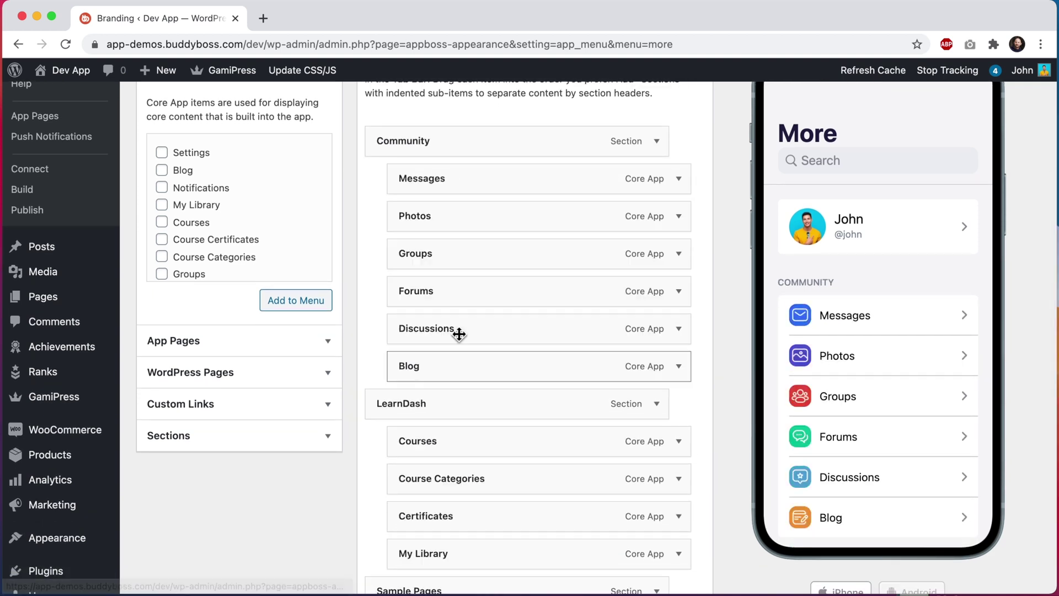
left_click(679, 182)
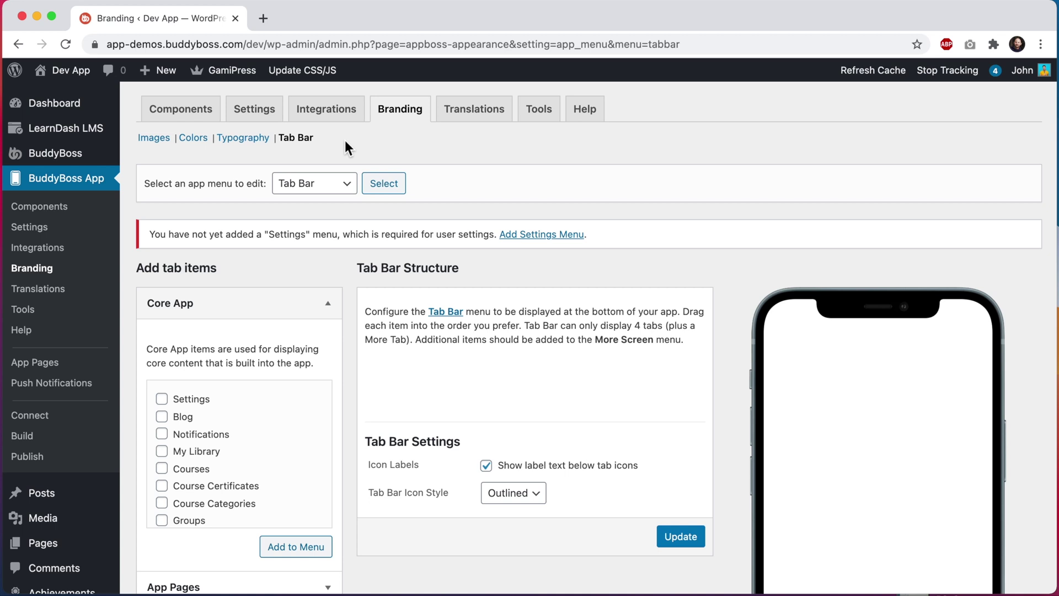
- Collapse Core App and expand App Pages to list Home, Terms of Service and Privacy Policy
left_click(296, 312)
scroll(326, 323, "down", 2)
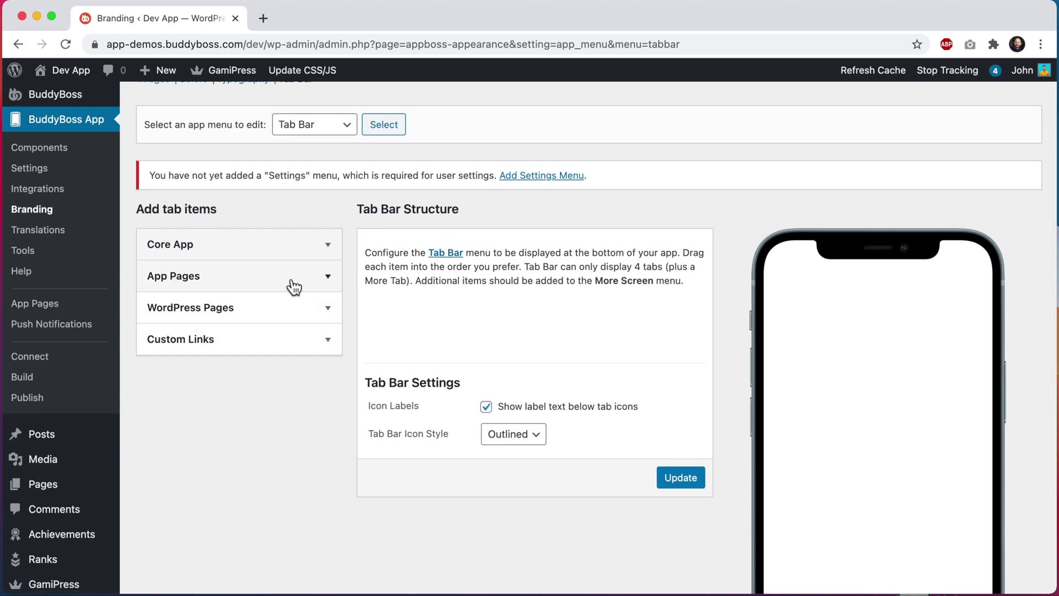
left_click(274, 250)
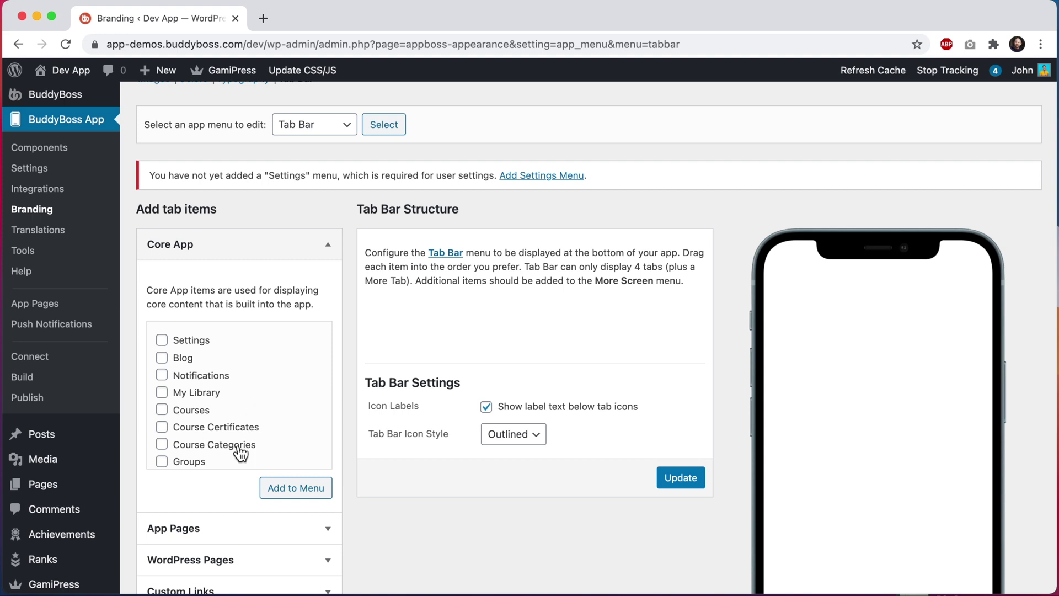
left_click(284, 255)
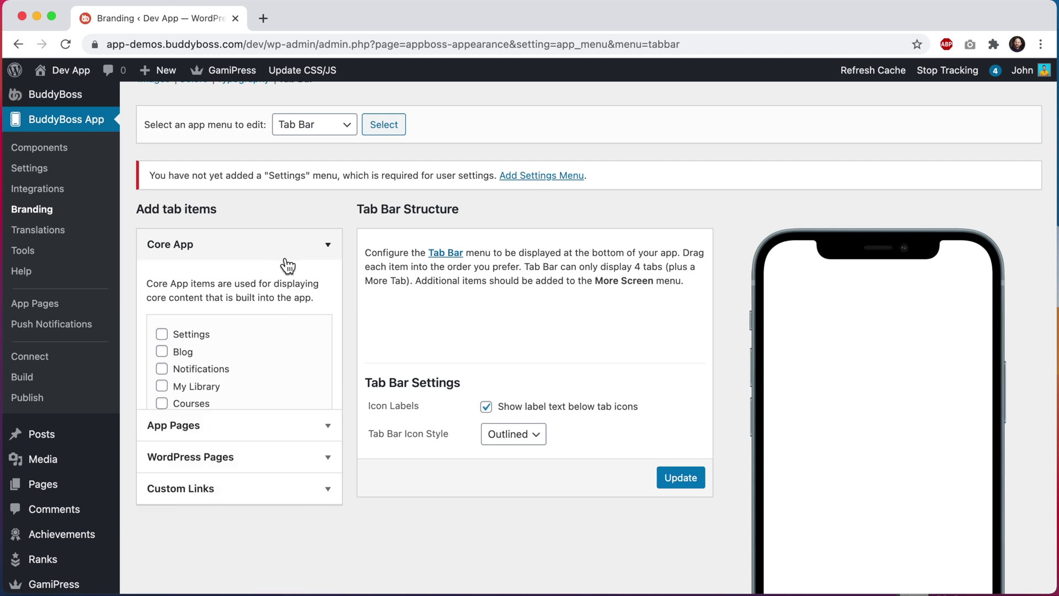
left_click(257, 280)
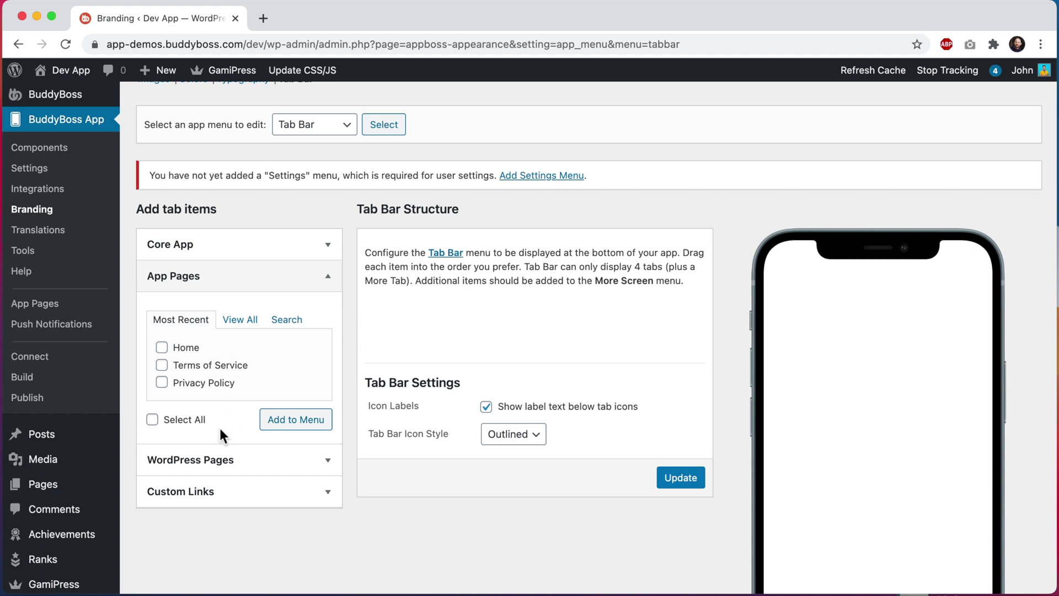
- Browse the Pages and Custom Link panels, then reopen the Core App item list
left_click(208, 460)
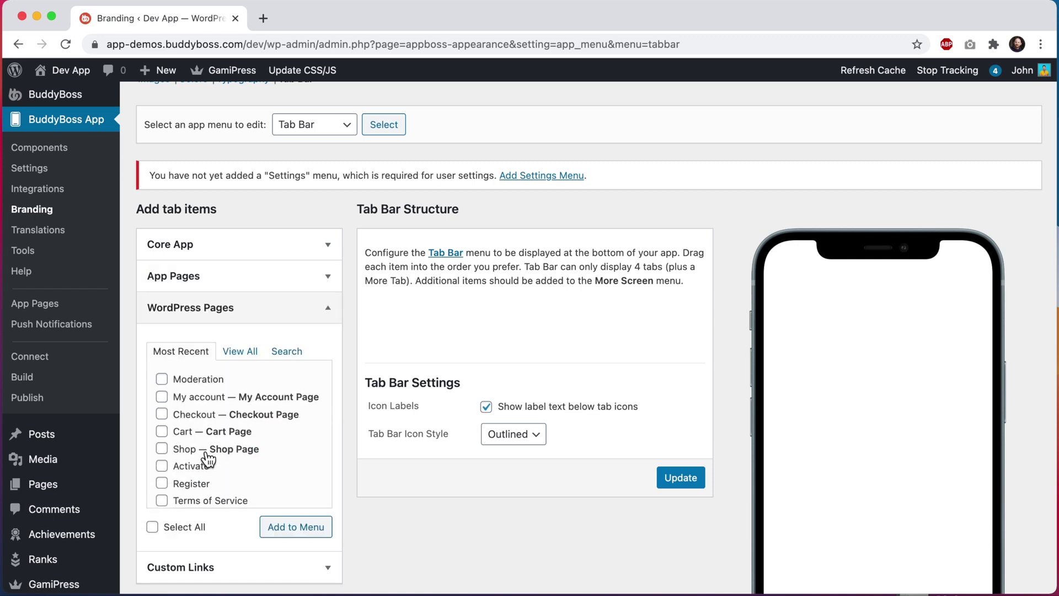
left_click(191, 571)
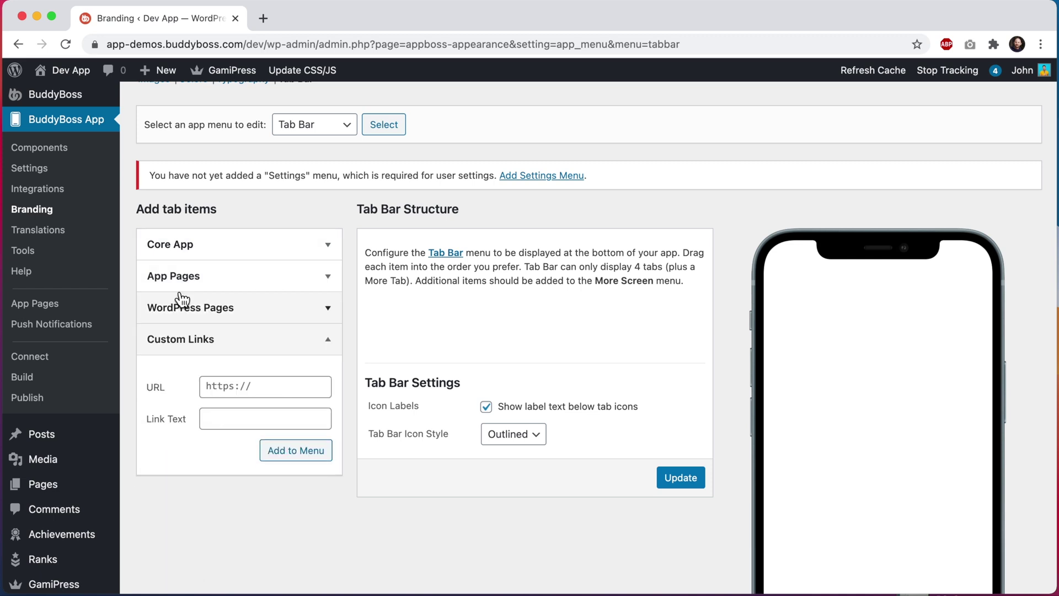
left_click(225, 346)
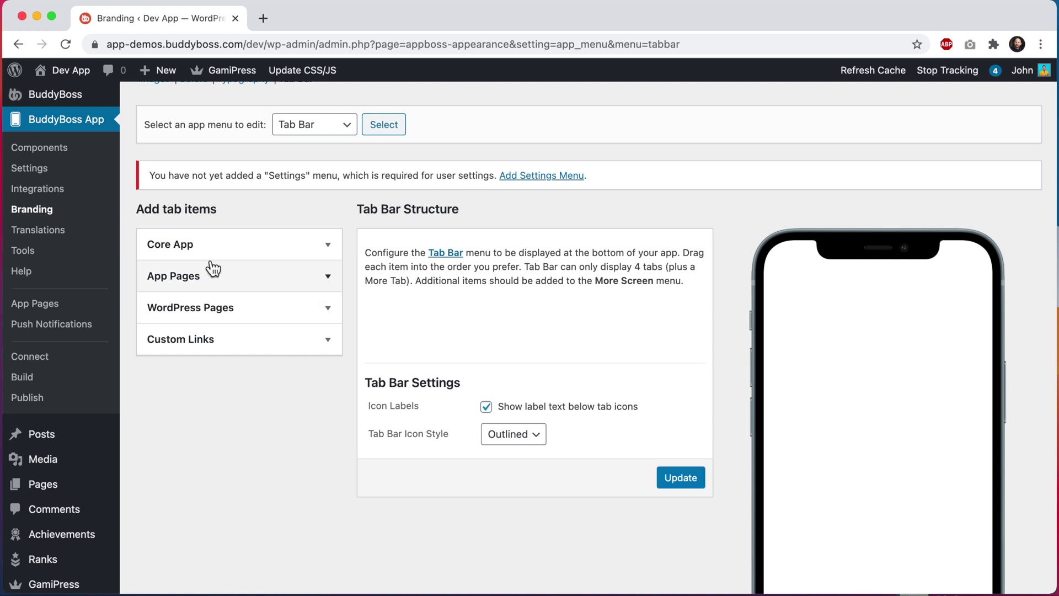
left_click(264, 257)
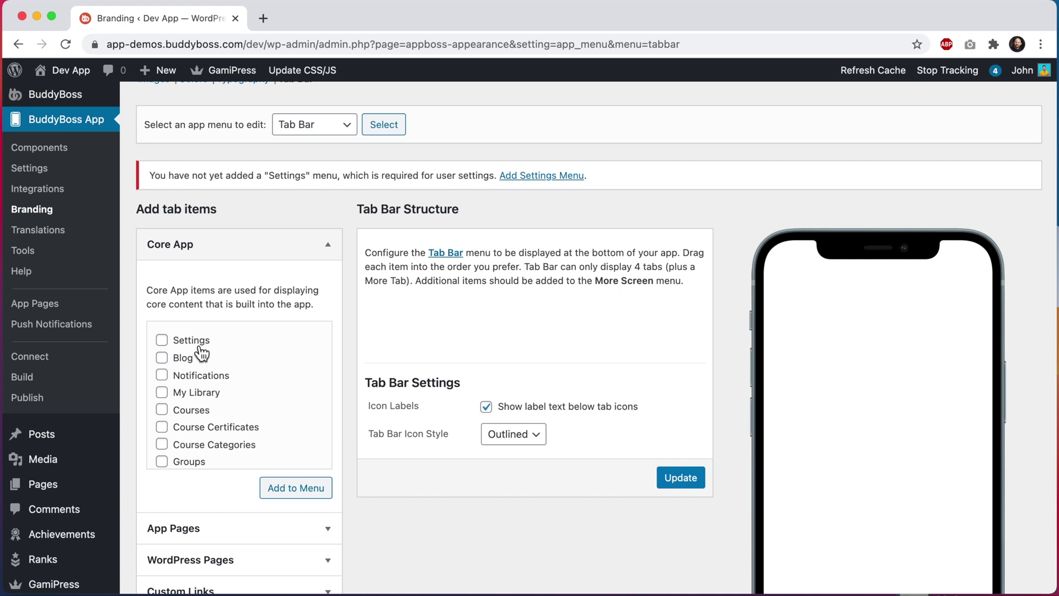
- Add the required Settings item and Courses to the tab bar, with Courses ordered first
left_click(547, 179)
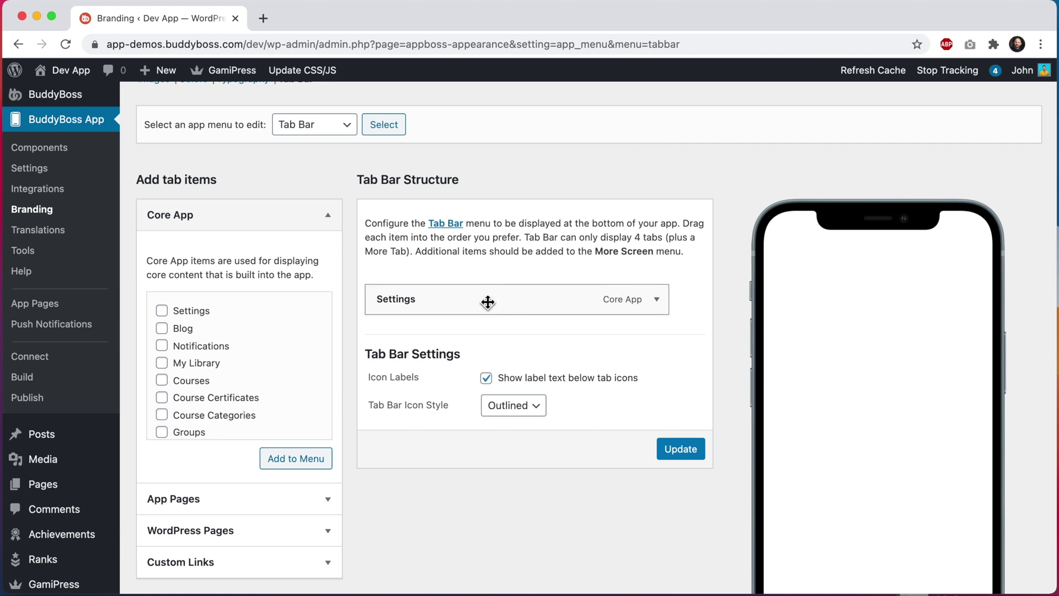
left_click(338, 126)
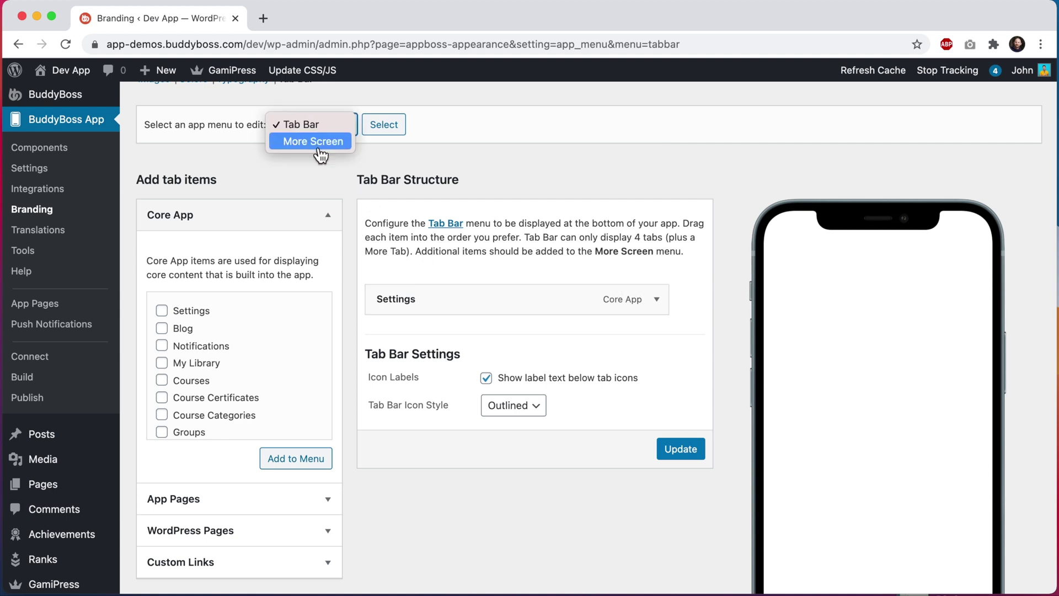
left_click(301, 201)
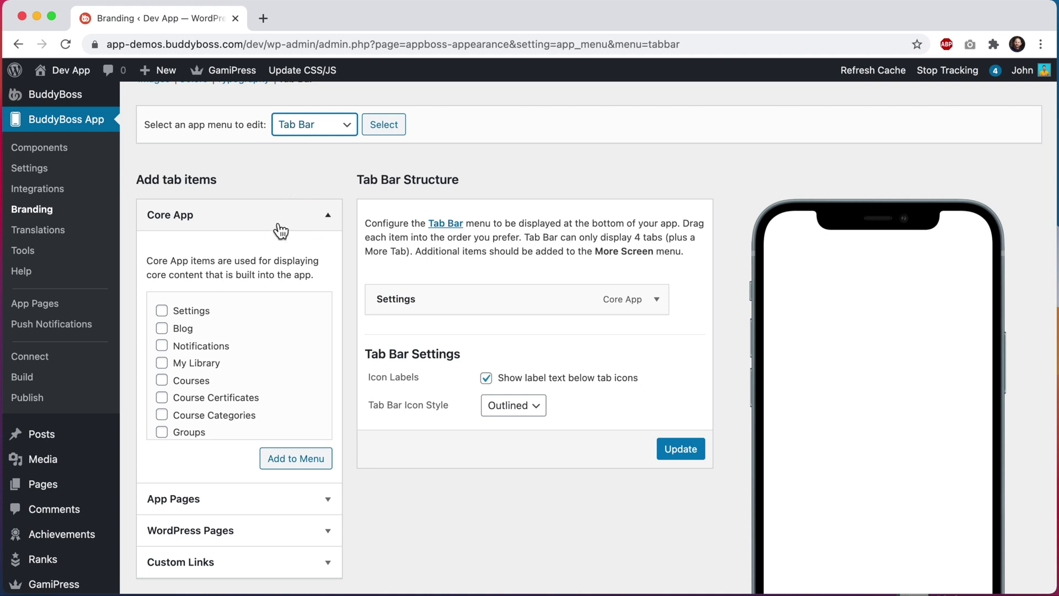
left_click(203, 382)
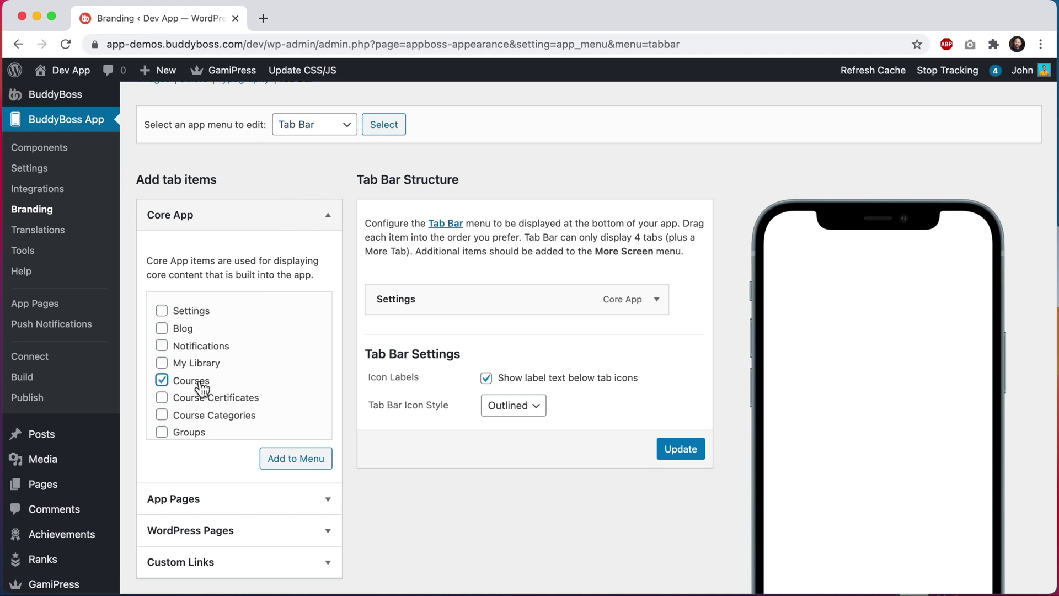
left_click(293, 463)
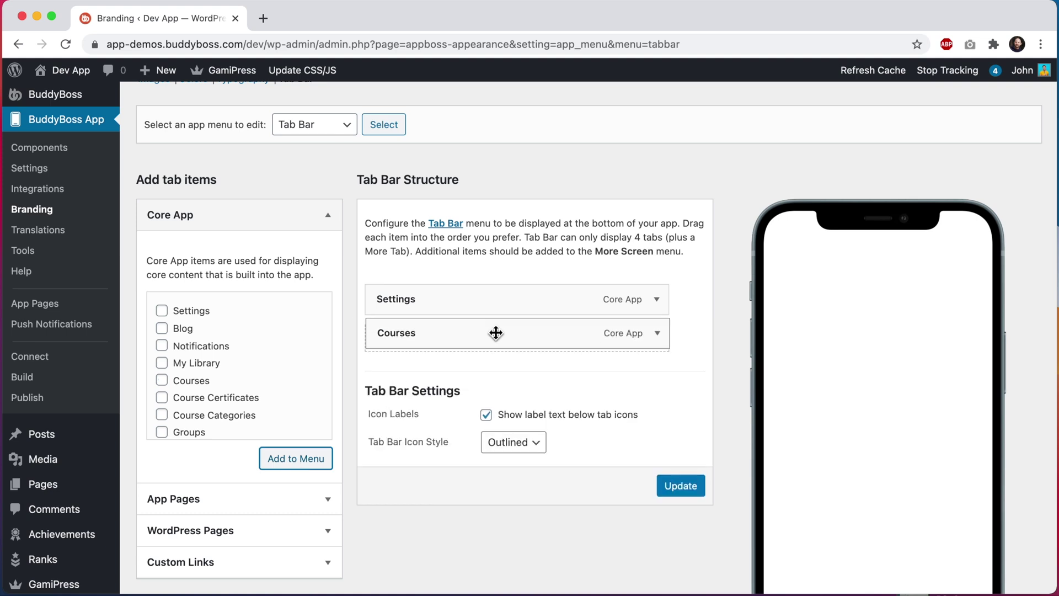
left_click_drag(496, 332, 499, 300)
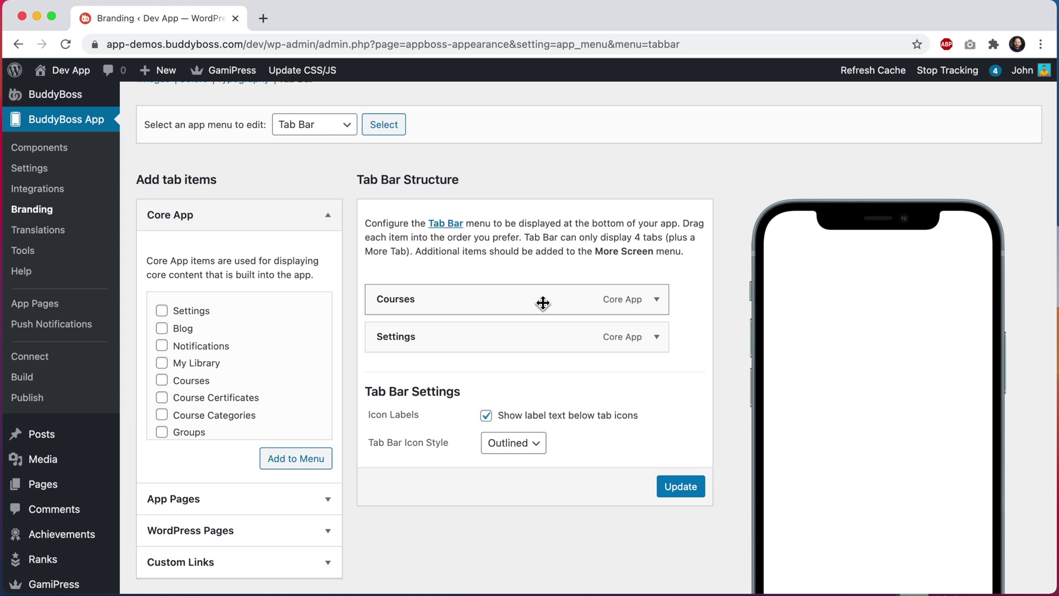
left_click(244, 499)
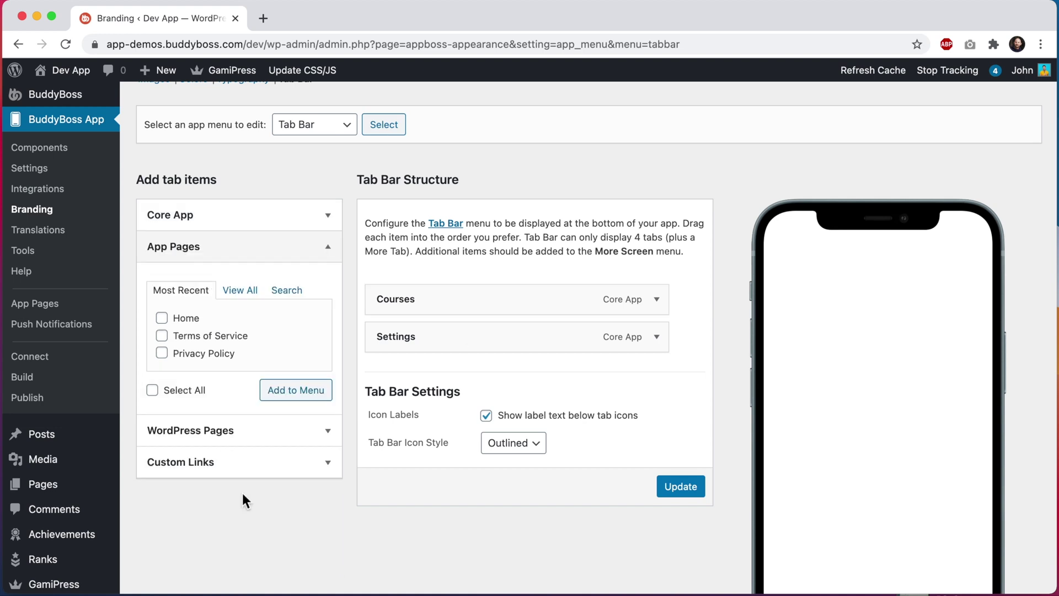
- Add the Home app page and place it first, ahead of Courses and Settings
left_click(188, 325)
left_click(307, 393)
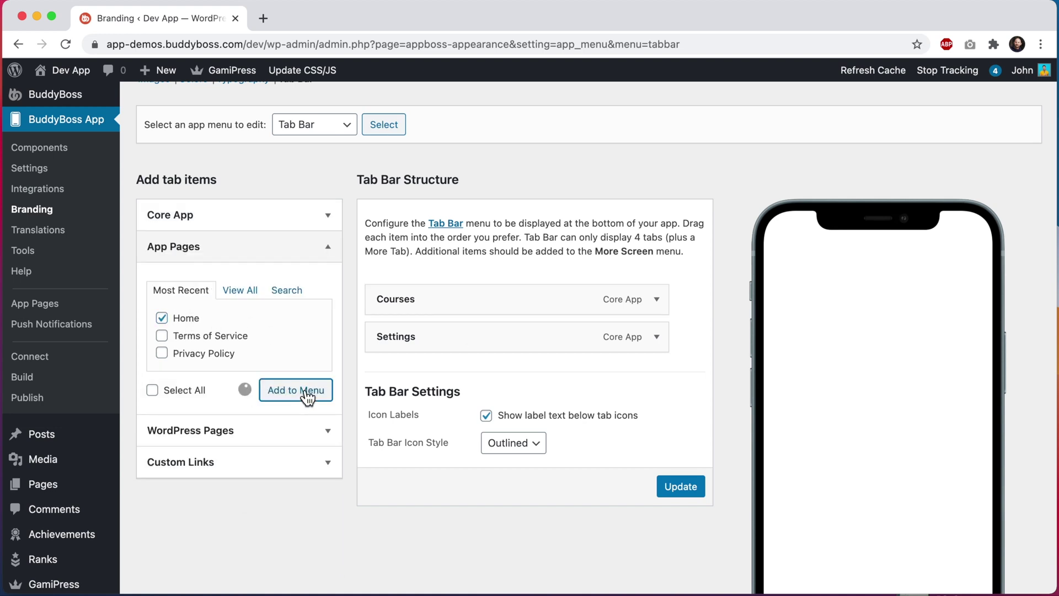
left_click_drag(431, 381, 447, 298)
scroll(448, 300, "down", 2)
scroll(448, 299, "down", 3)
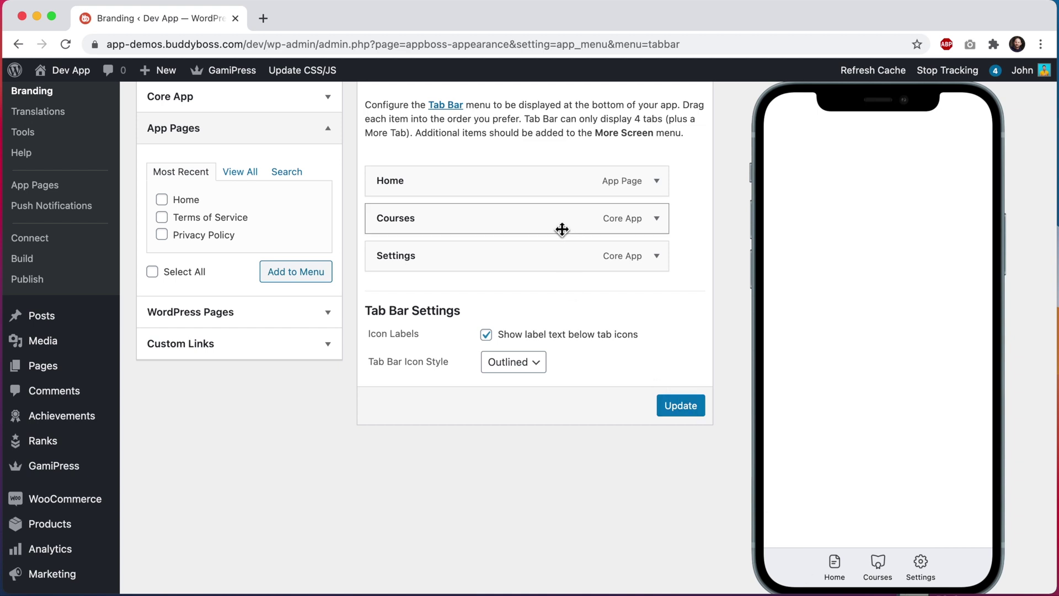
mouse_move(544, 223)
left_mouse_down()
mouse_move(546, 173)
mouse_move(540, 218)
left_mouse_up()
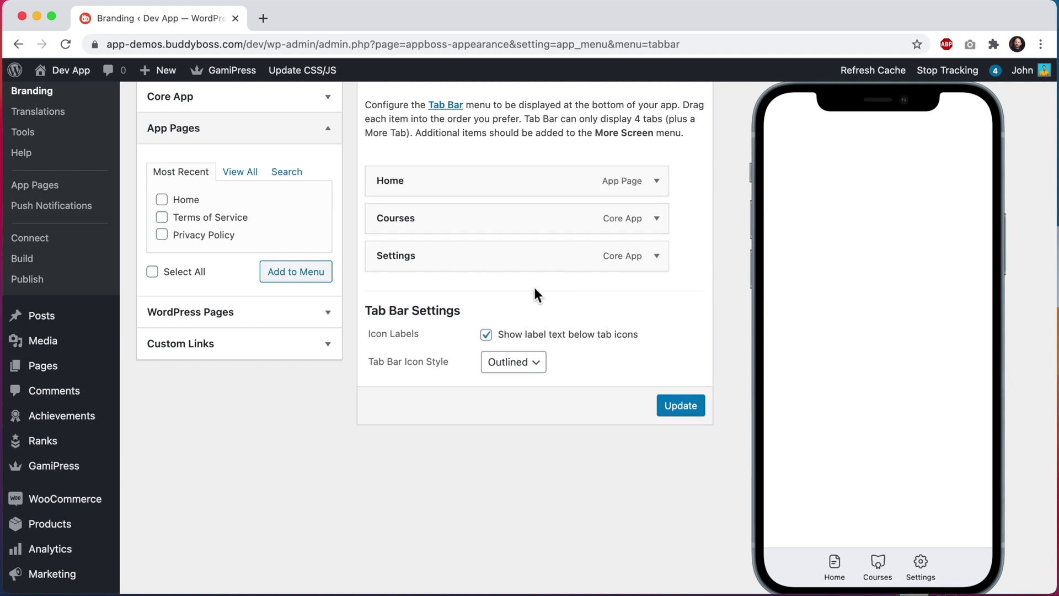
scroll(534, 287, "up", 3)
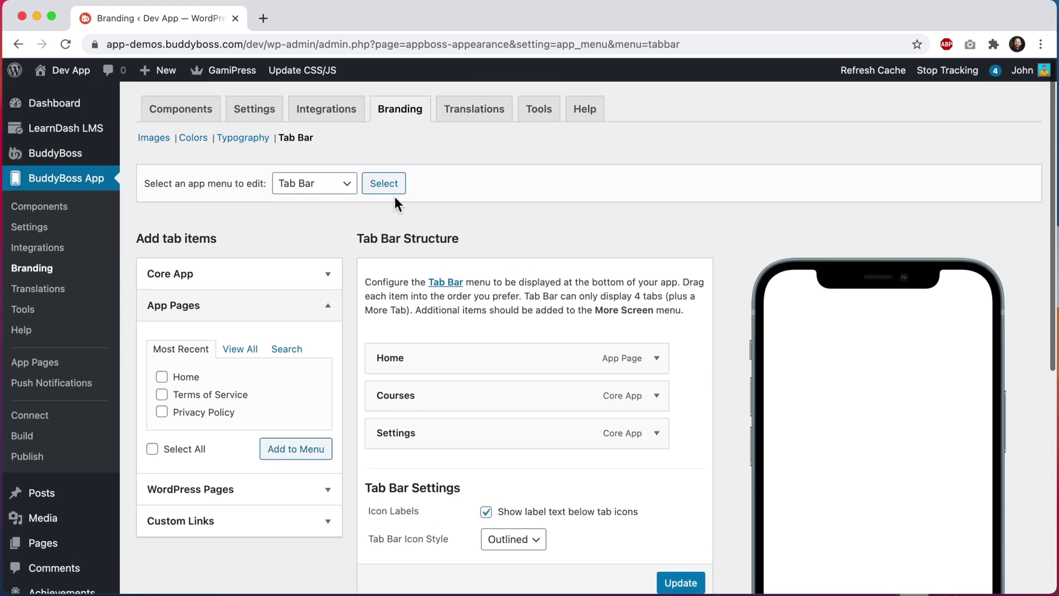
left_click(352, 188)
left_click(484, 252)
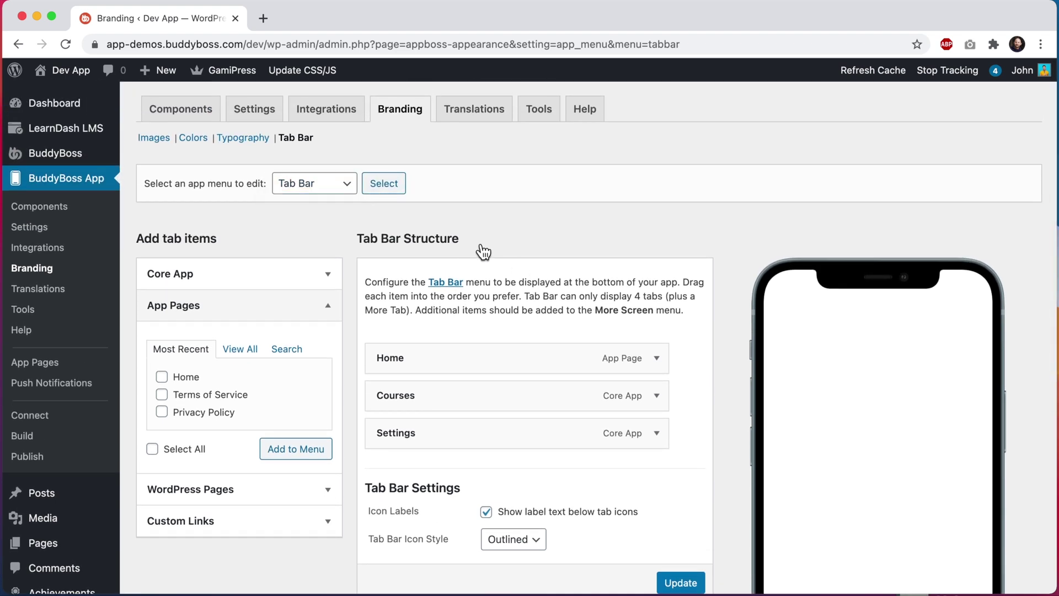
scroll(483, 253, "down", 5)
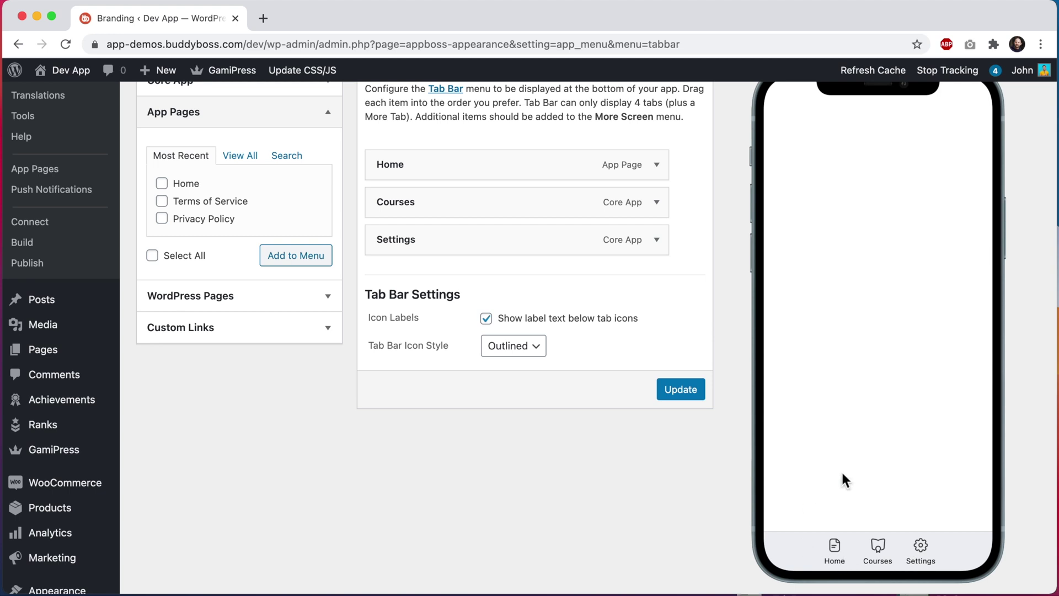
scroll(843, 376, "up", 3)
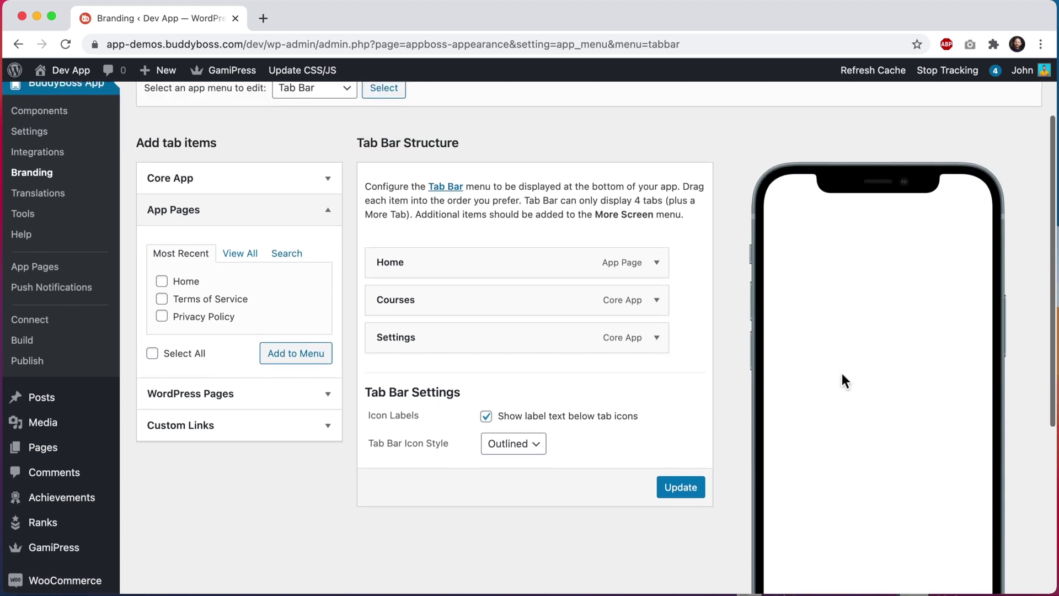
- Add the Profile core app item to the tab bar, positioned above Settings
left_click(289, 177)
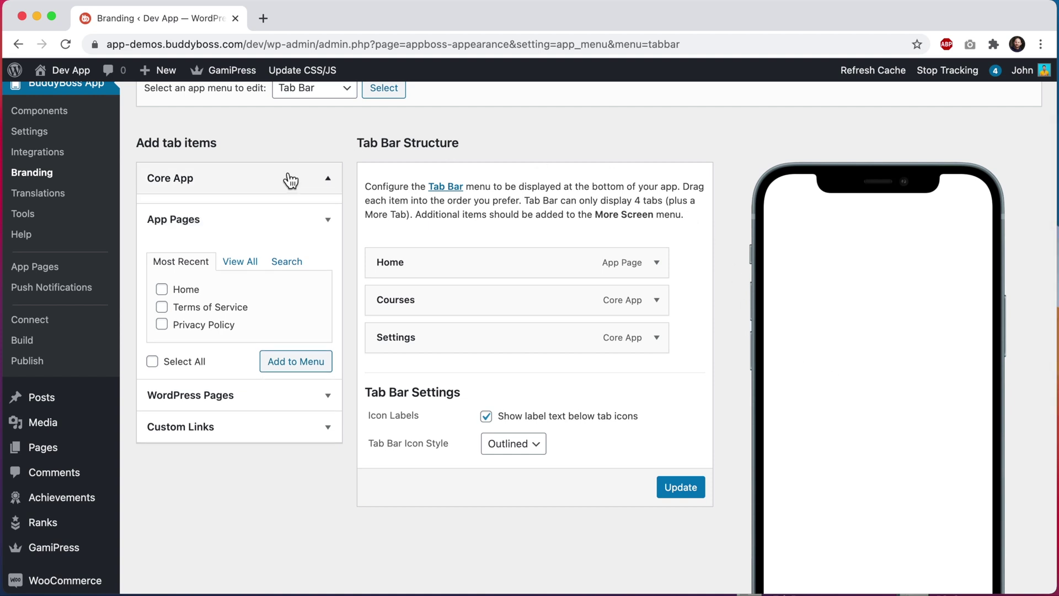
scroll(307, 306, "down", 2)
scroll(276, 273, "up", 2)
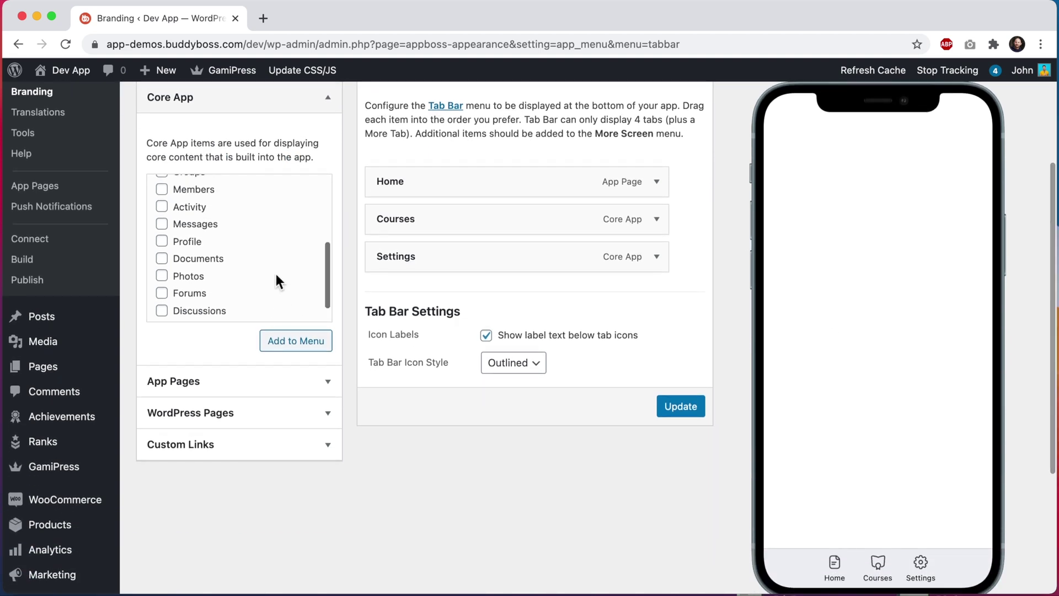
left_click(193, 247)
left_click(284, 342)
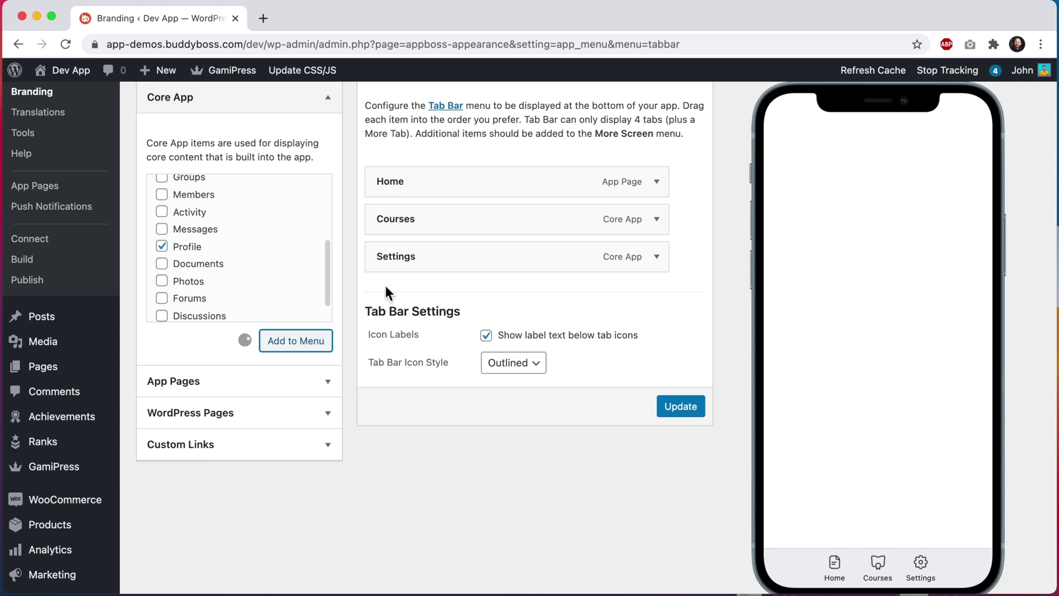
left_click_drag(475, 288, 473, 256)
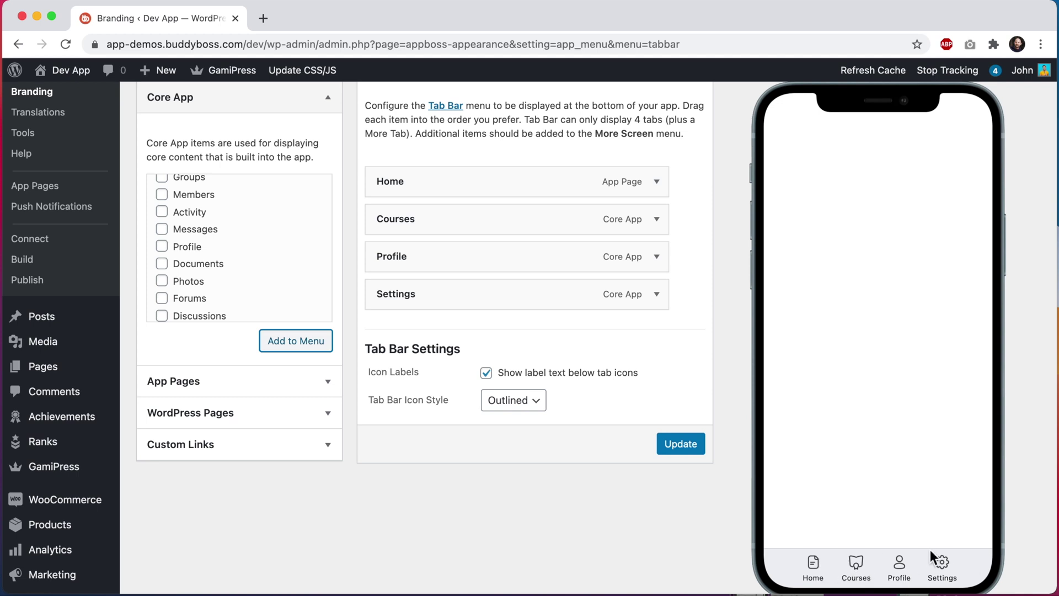
- Relabel the Profile tab to 'Me'
left_click(665, 259)
double_click(512, 310)
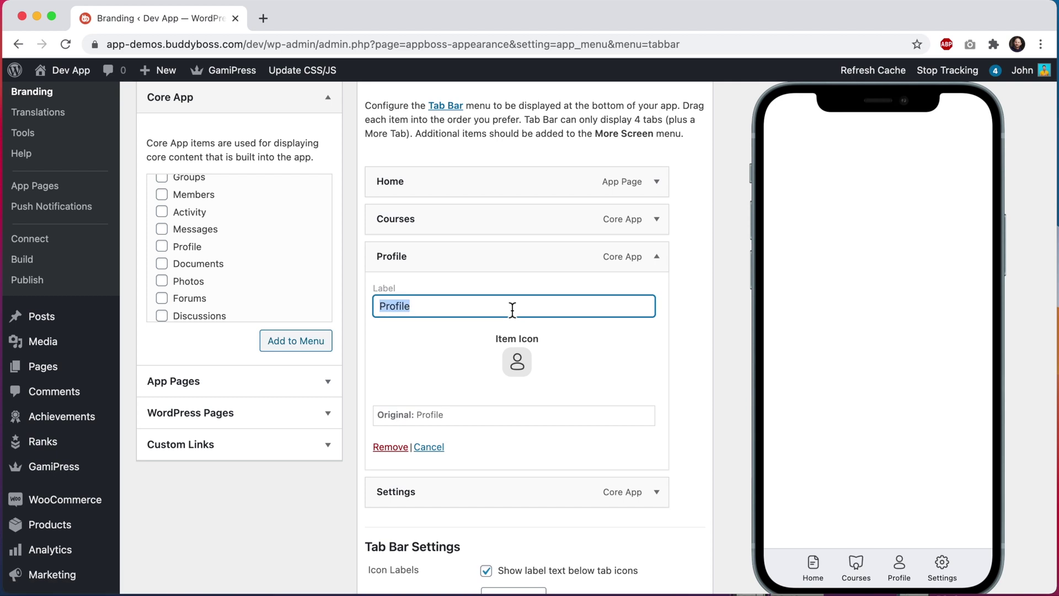
type("Me")
left_click(661, 260)
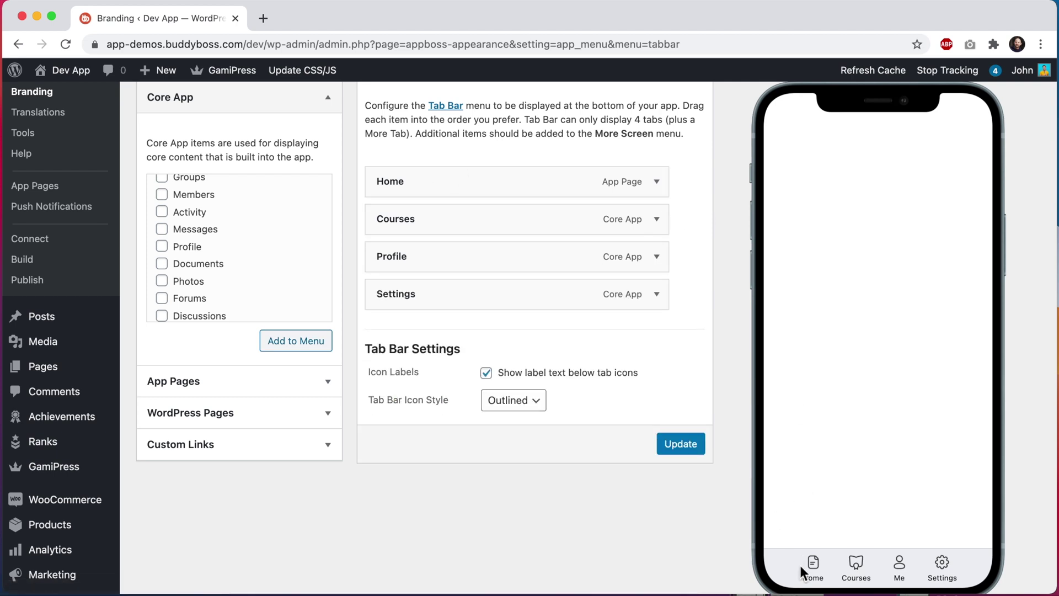
left_click(657, 182)
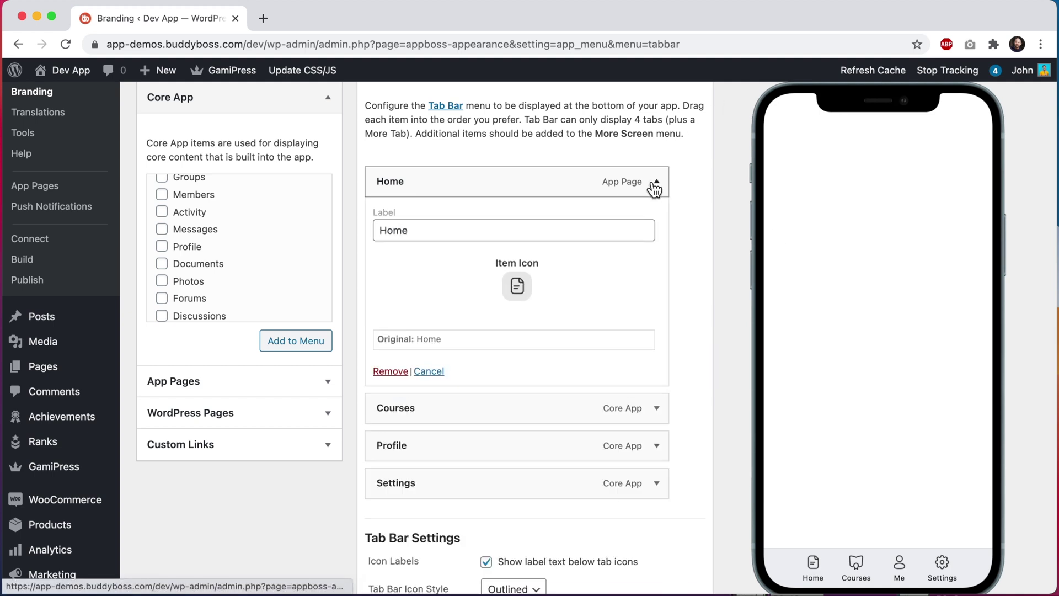
- Pick the house icon for the Home tab, trying a green colour then reverting to default
left_click(517, 286)
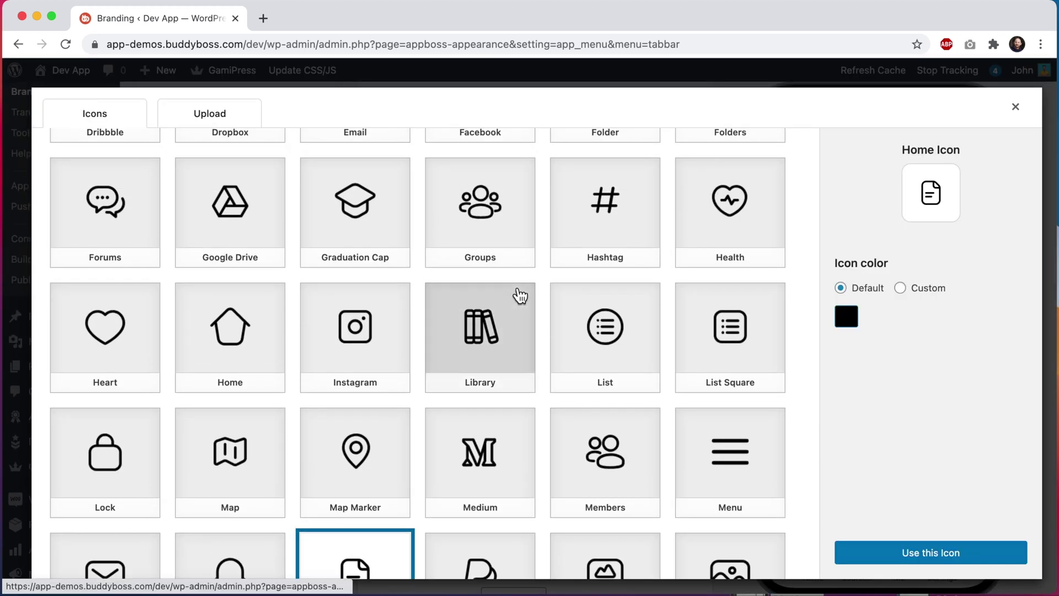
left_click(260, 343)
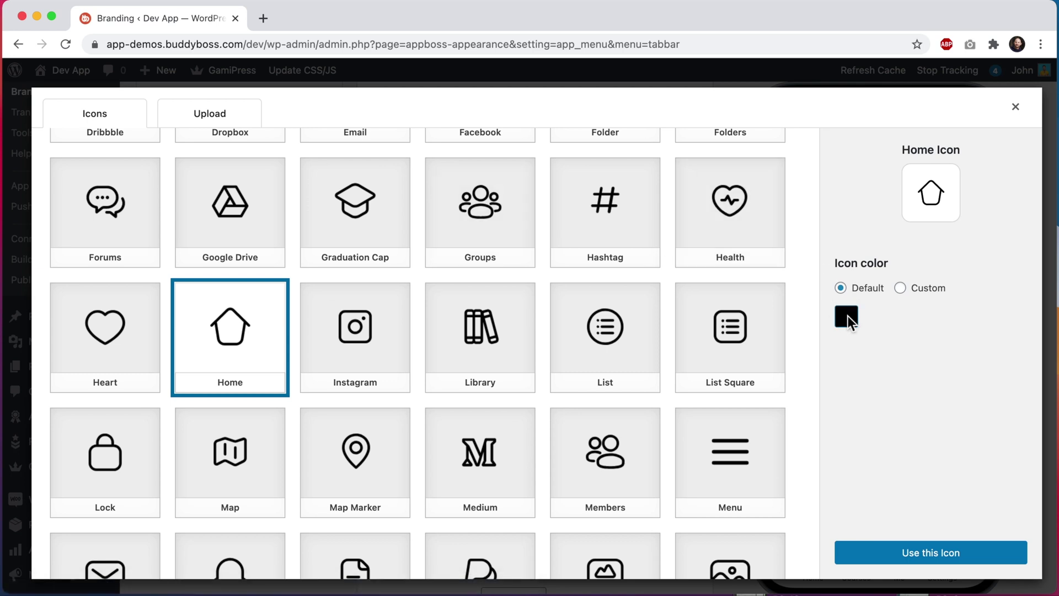
left_click(901, 288)
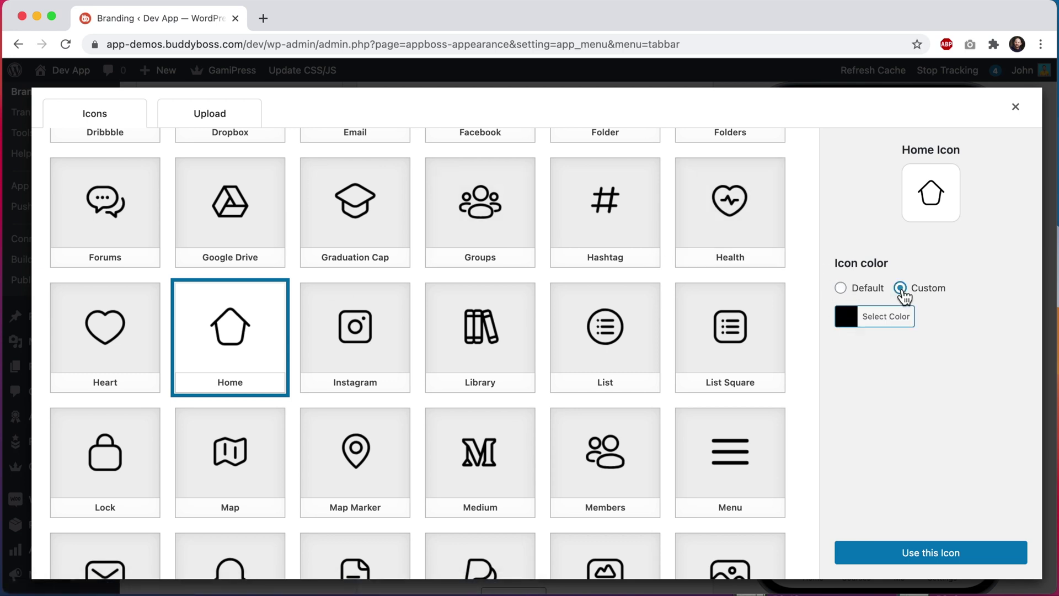
left_click(890, 333)
left_click(918, 488)
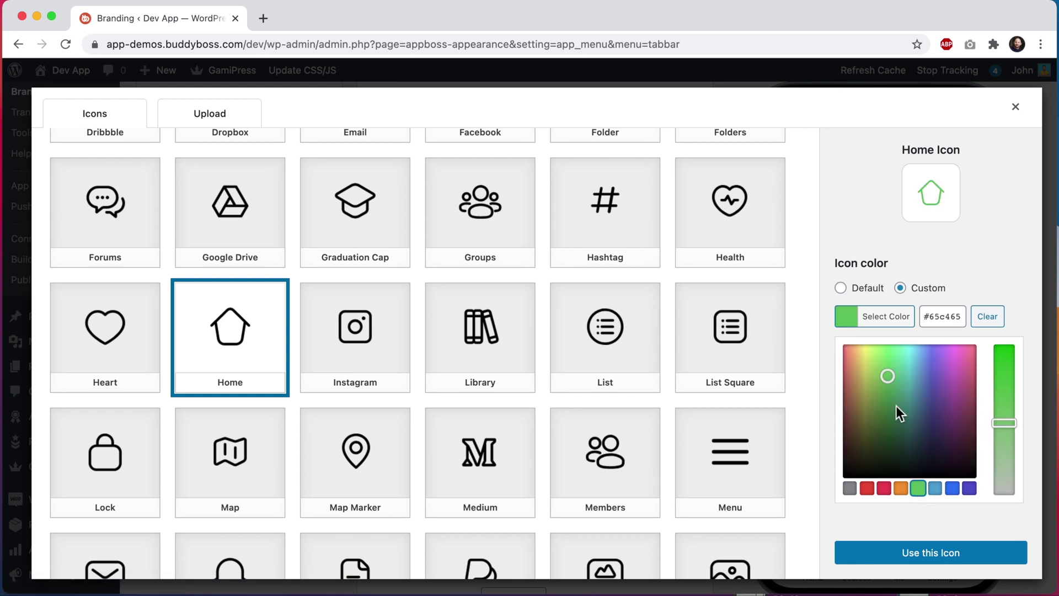
left_click(841, 288)
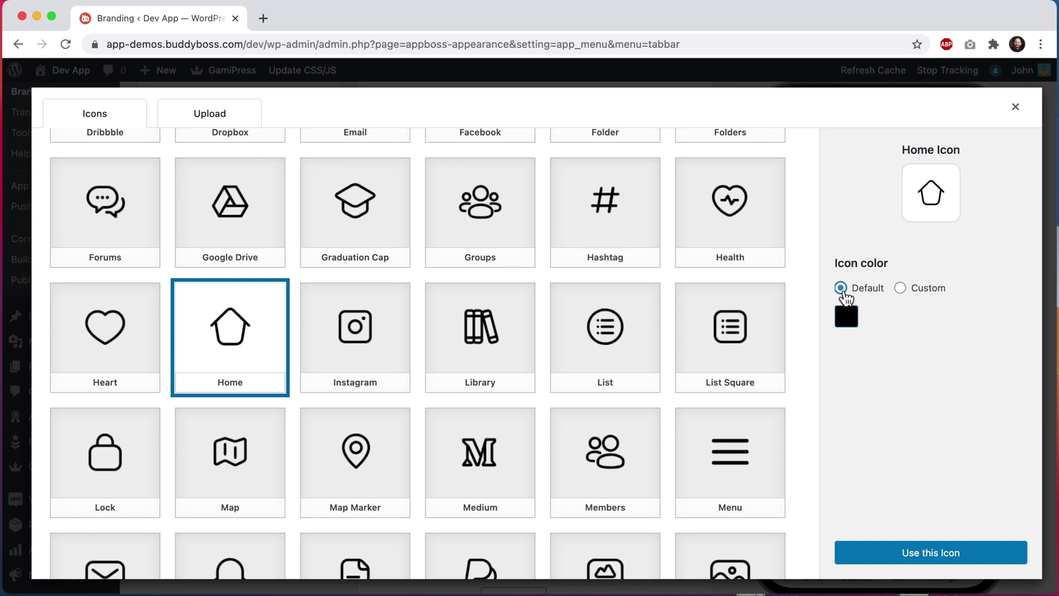
- Apply the built-in house icon to the Home tab and save the Tab Bar menu
scroll(508, 272, "up", 5)
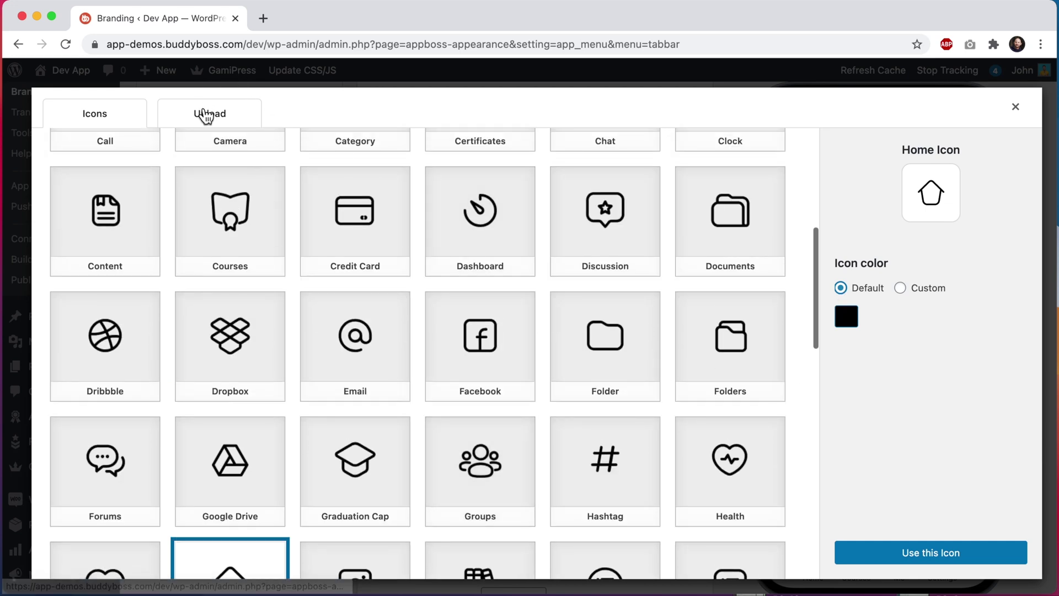
left_click(210, 113)
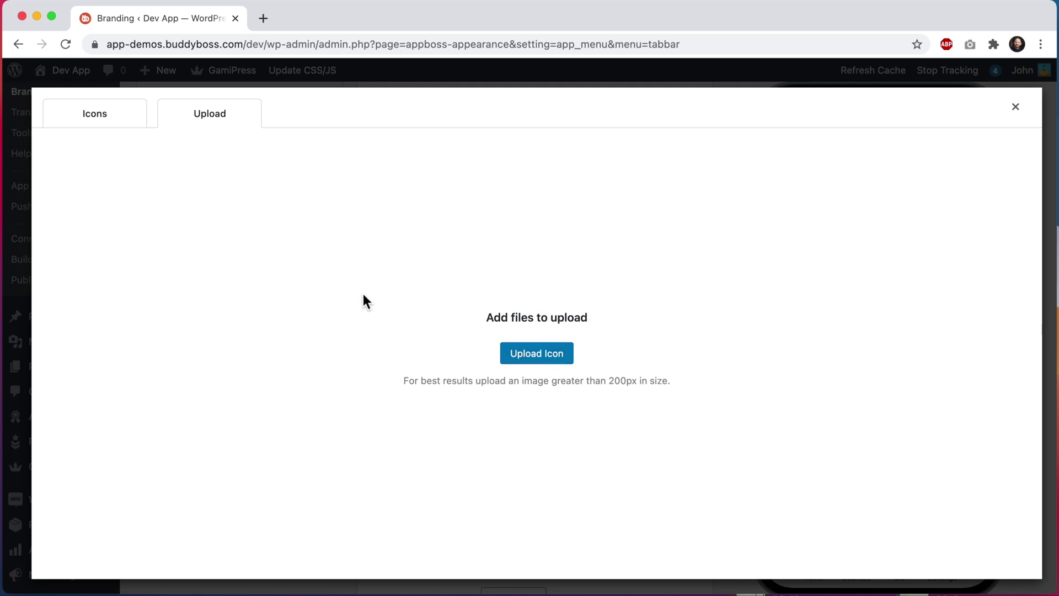
left_click(104, 106)
scroll(257, 485, "down", 5)
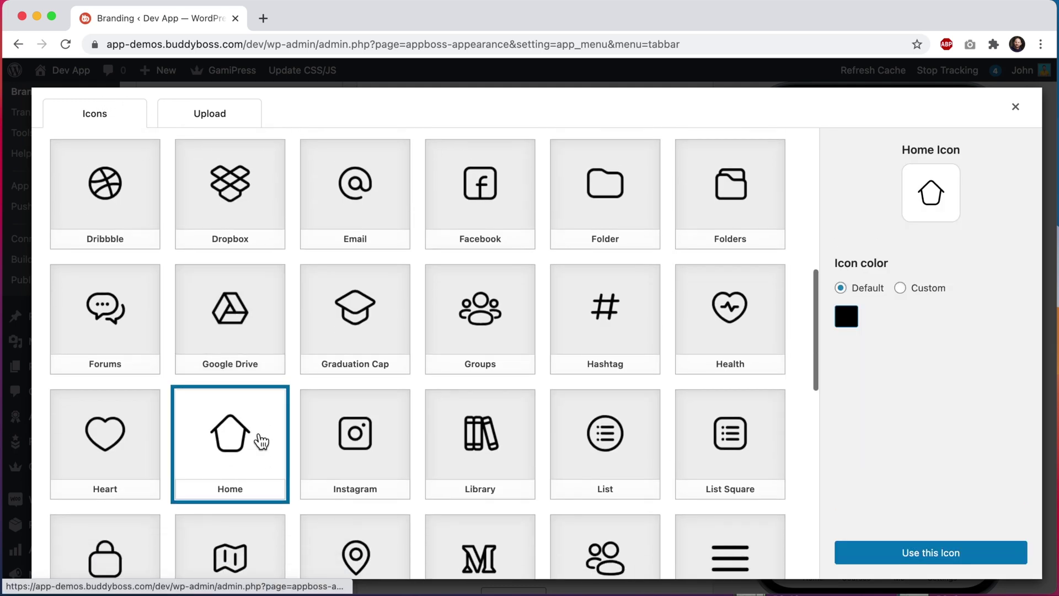
left_click(898, 554)
left_click(656, 184)
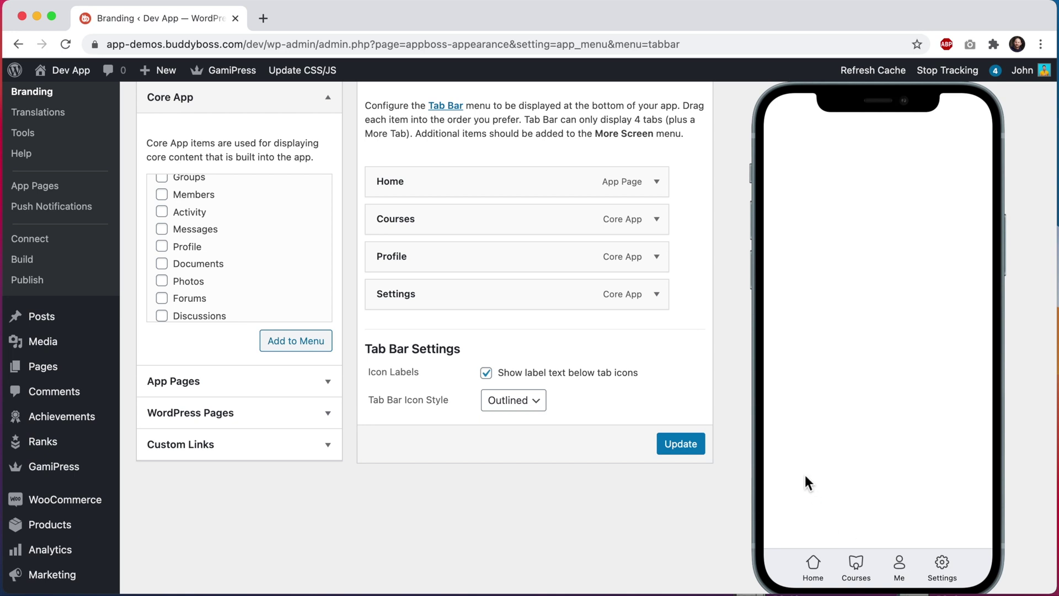
left_click(689, 444)
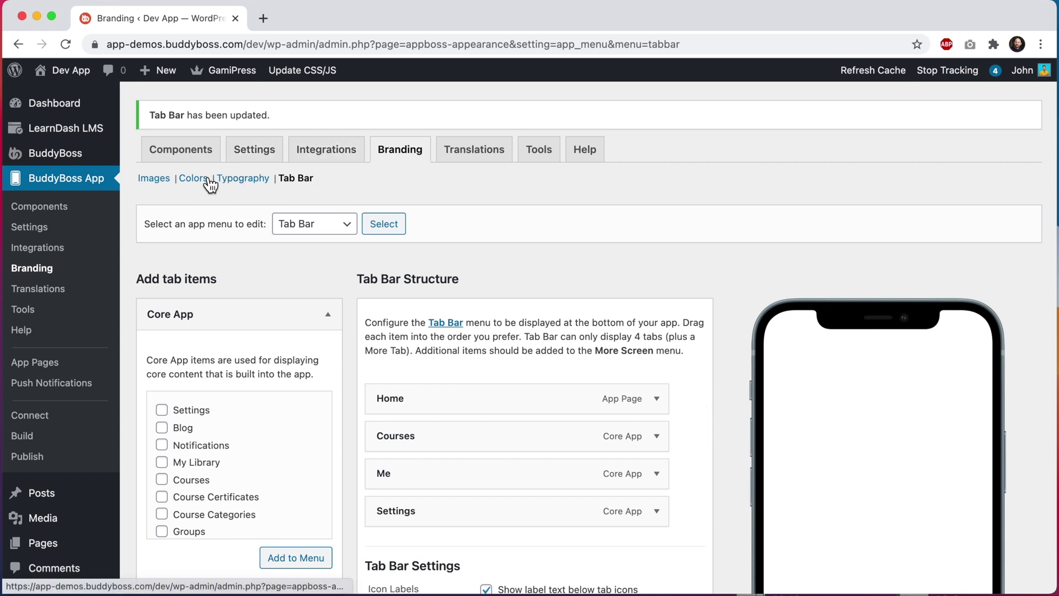
- In Tab Bar and More Screen colours, try green background then reset it to default
left_click(195, 178)
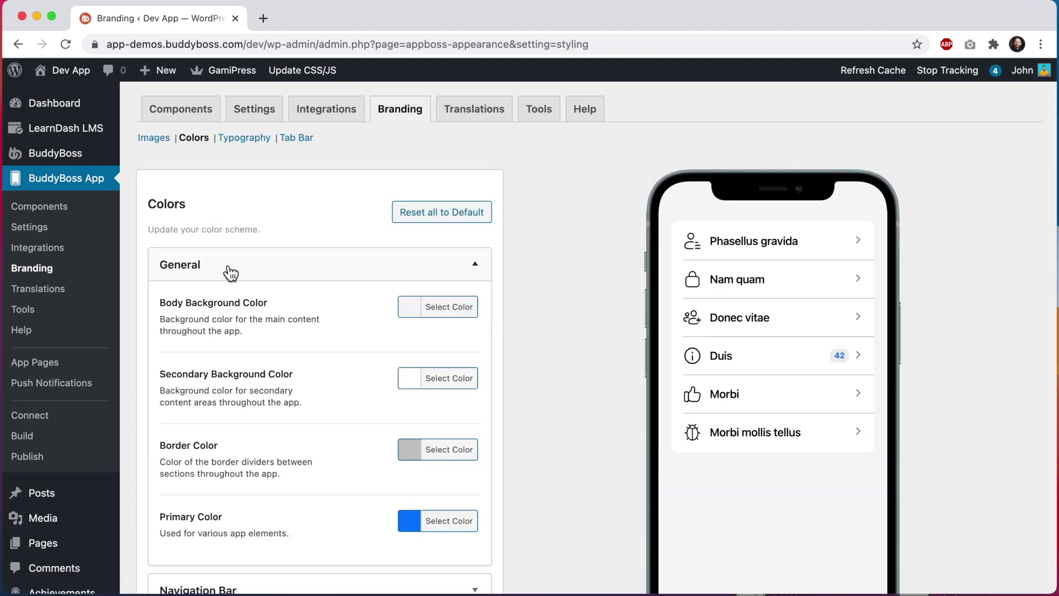
left_click(229, 266)
scroll(275, 248, "down", 1)
left_click(254, 301)
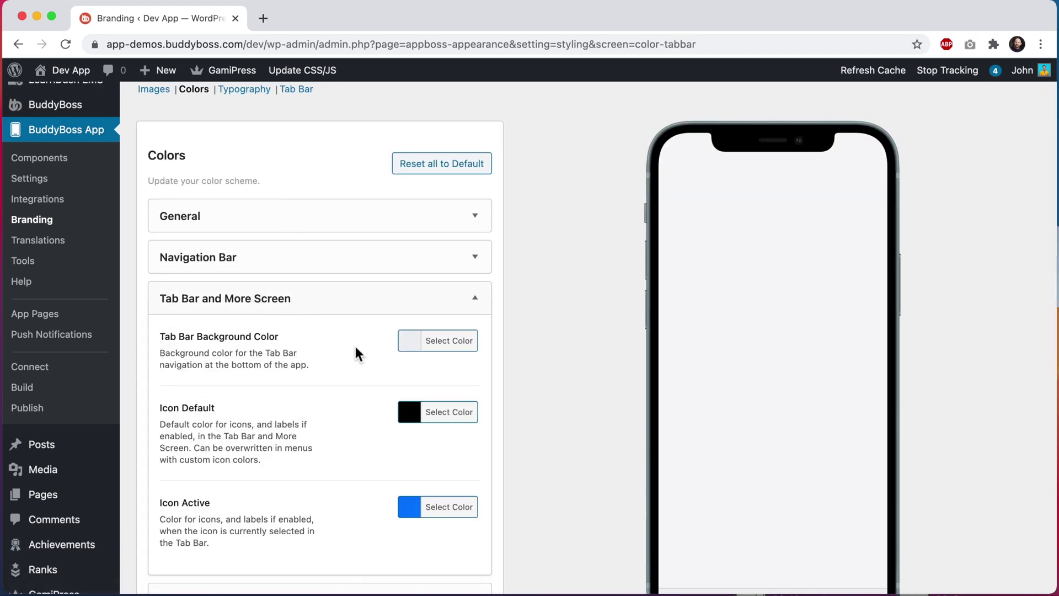
scroll(363, 360, "down", 1)
left_click(458, 300)
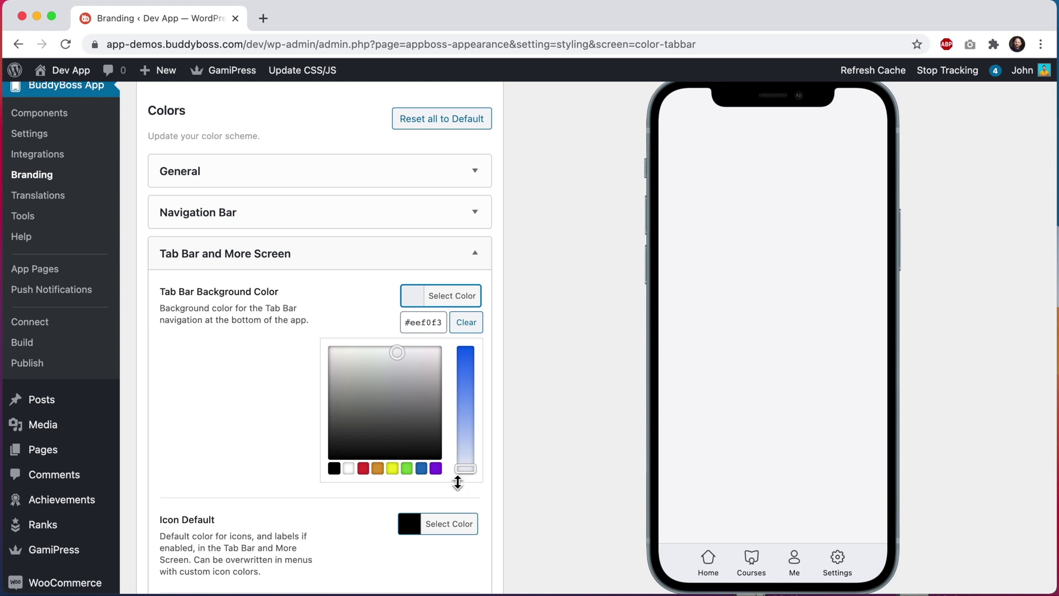
left_click(410, 469)
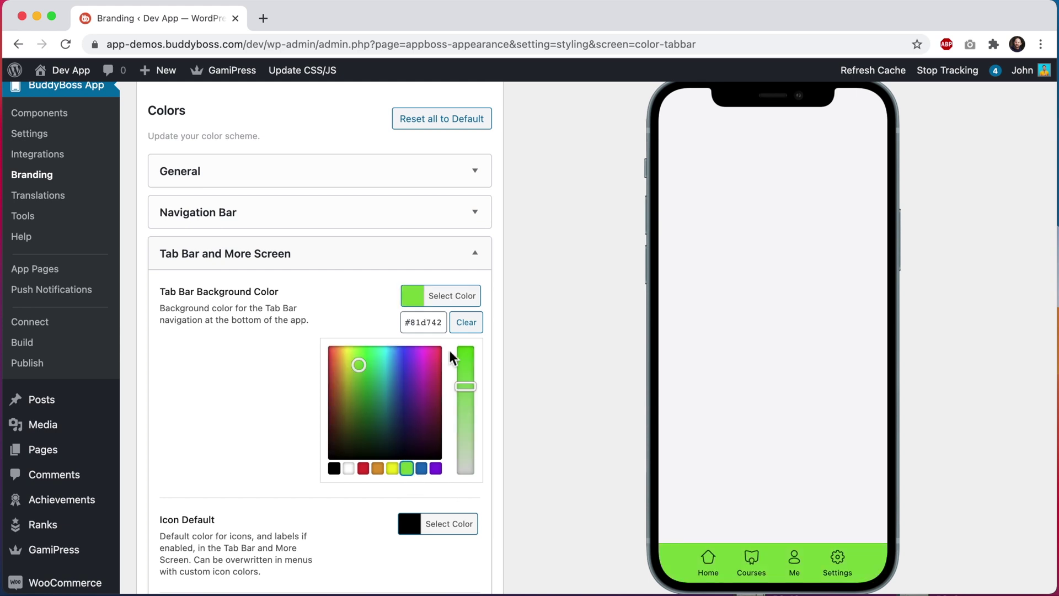
left_click(466, 322)
left_click(523, 310)
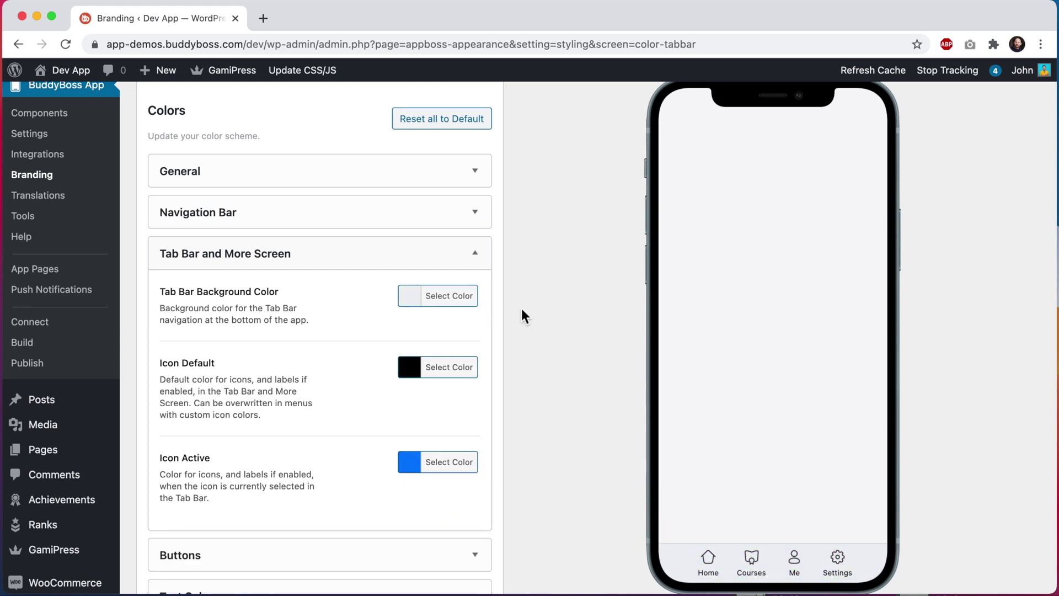
left_click(440, 371)
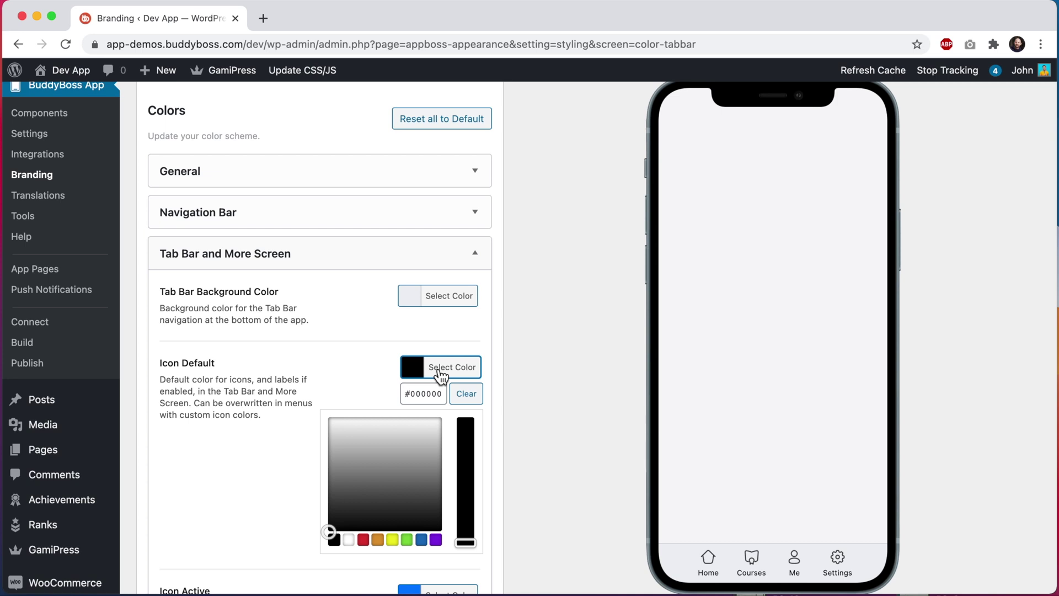
left_click(440, 375)
- Set the Icon Active colour to #ba4100 and save the colour changes
scroll(331, 397, "down", 2)
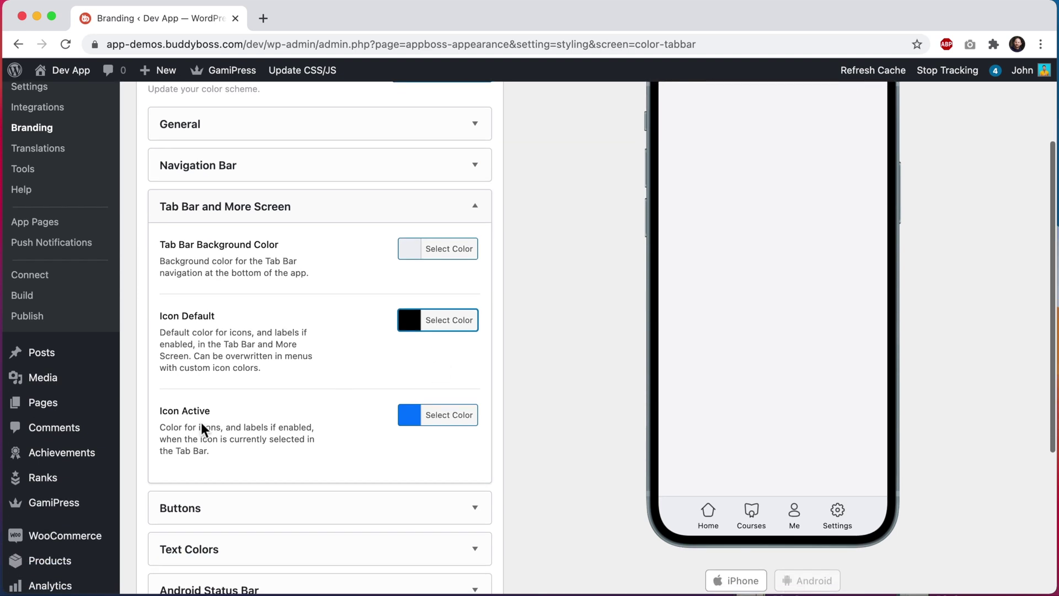
left_click(454, 422)
scroll(452, 422, "down", 2)
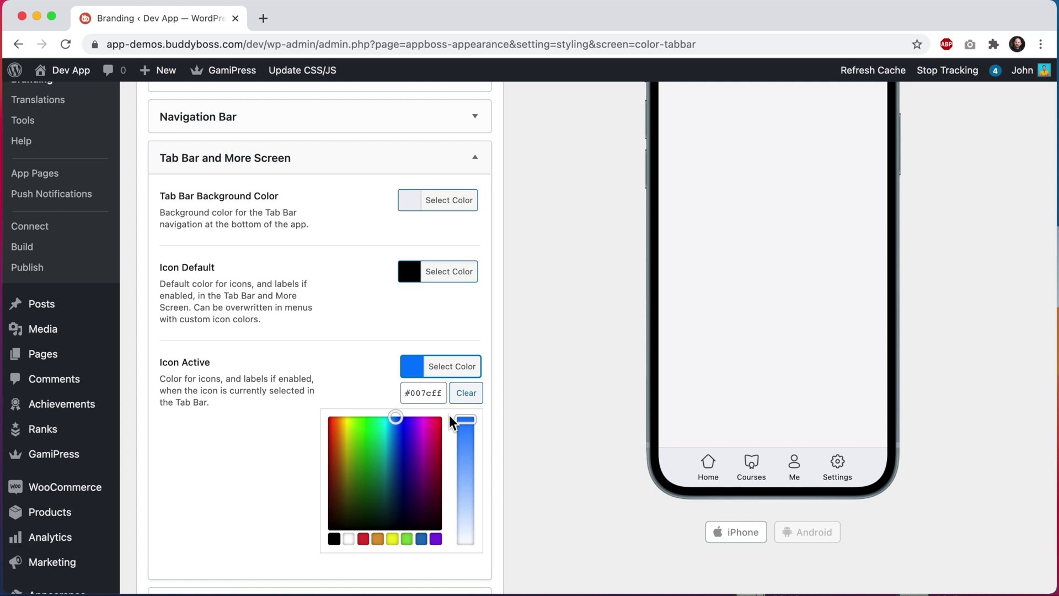
mouse_move(344, 452)
left_mouse_down()
mouse_move(334, 449)
mouse_move(343, 461)
mouse_move(338, 451)
left_mouse_up()
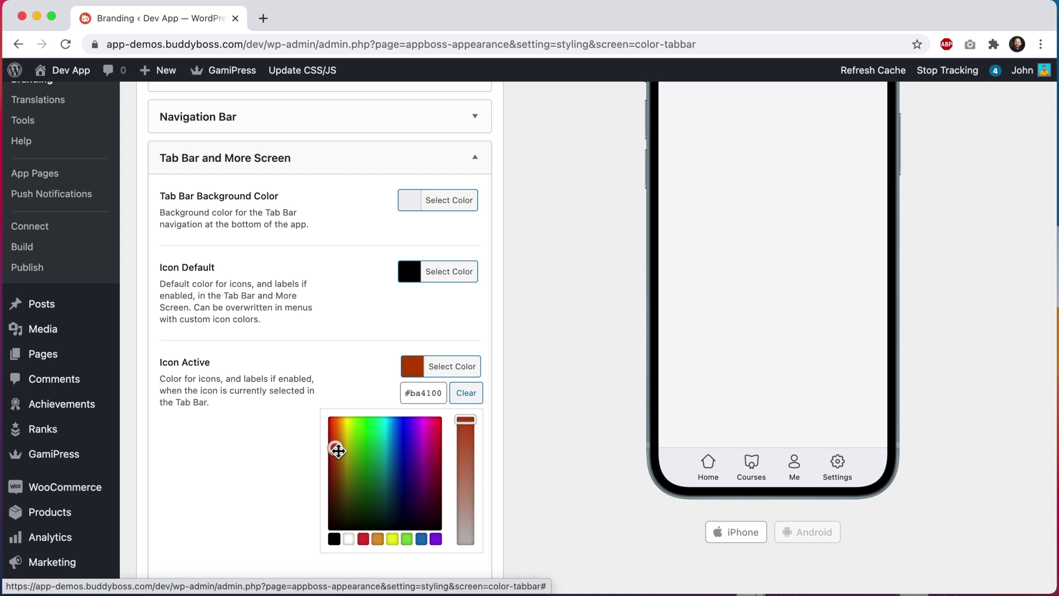
left_click(276, 458)
scroll(310, 440, "down", 5)
left_click(200, 475)
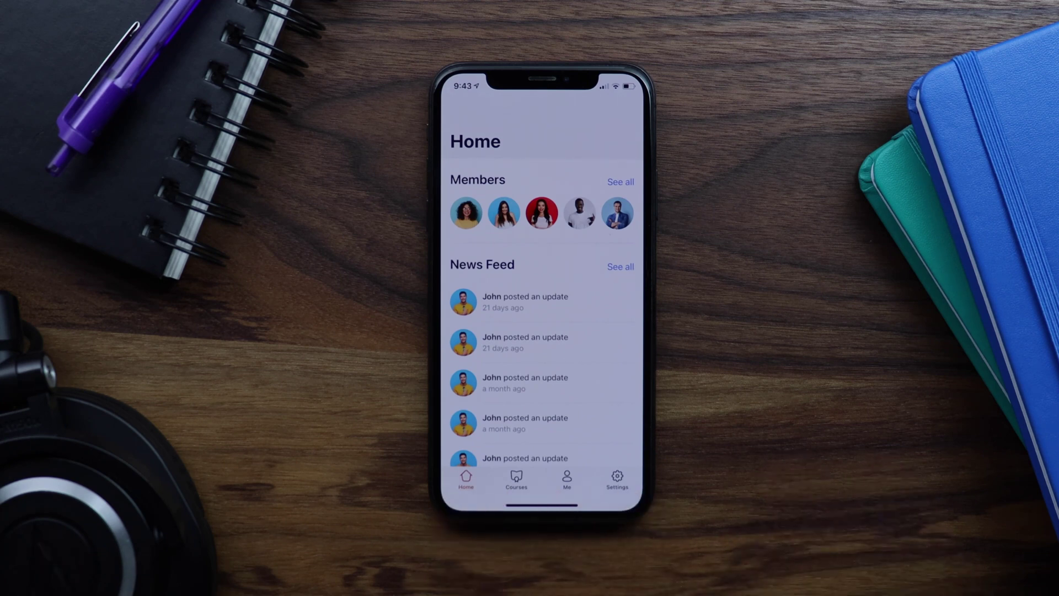
- On the iPhone, visit Courses and the Me profile, then finish on the Settings screen
left_click(516, 479)
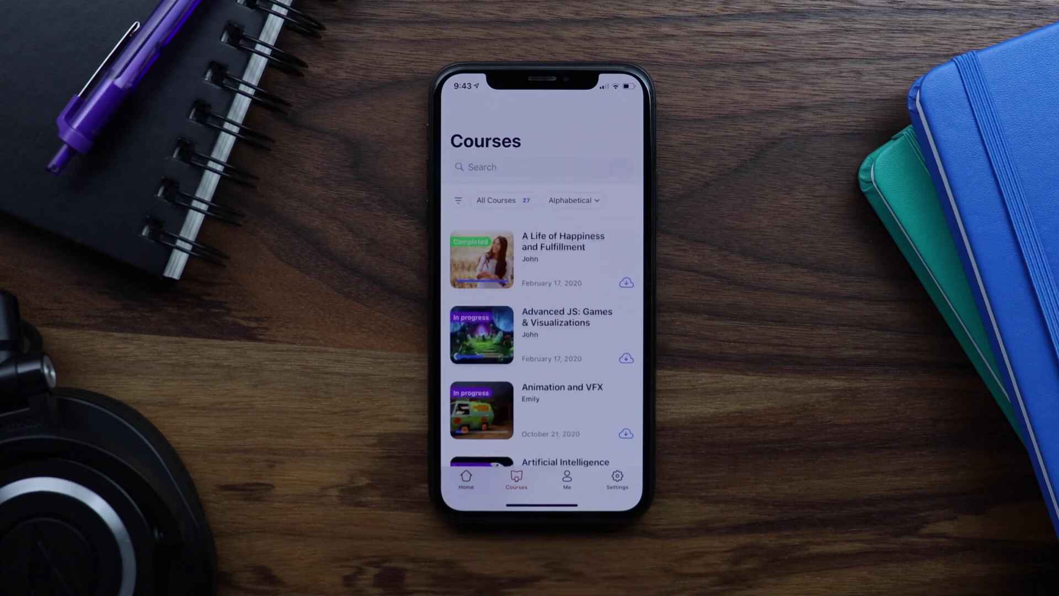
left_click(567, 479)
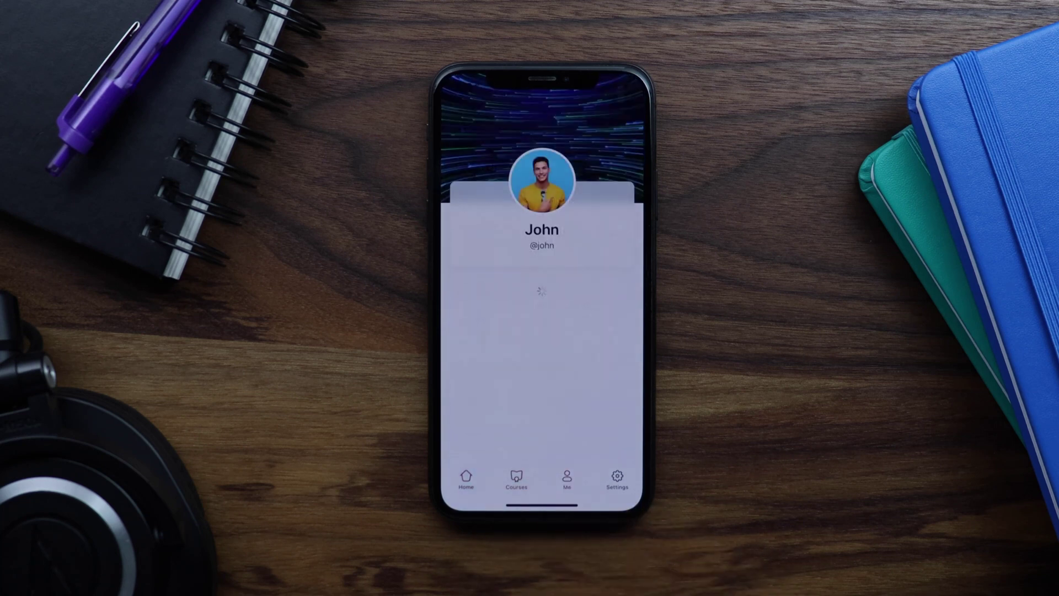
left_click(610, 301)
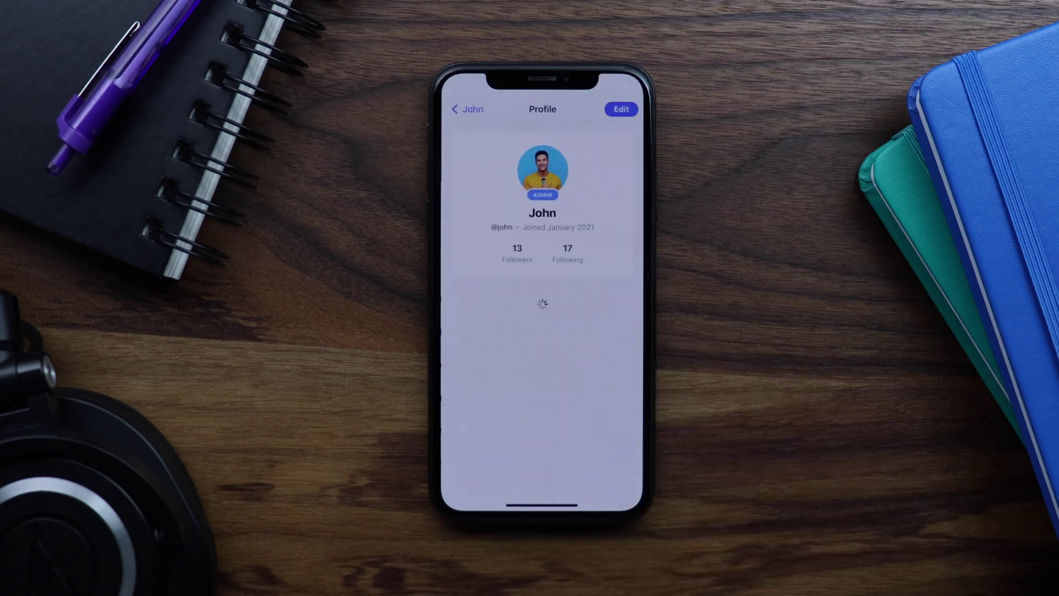
left_click(467, 109)
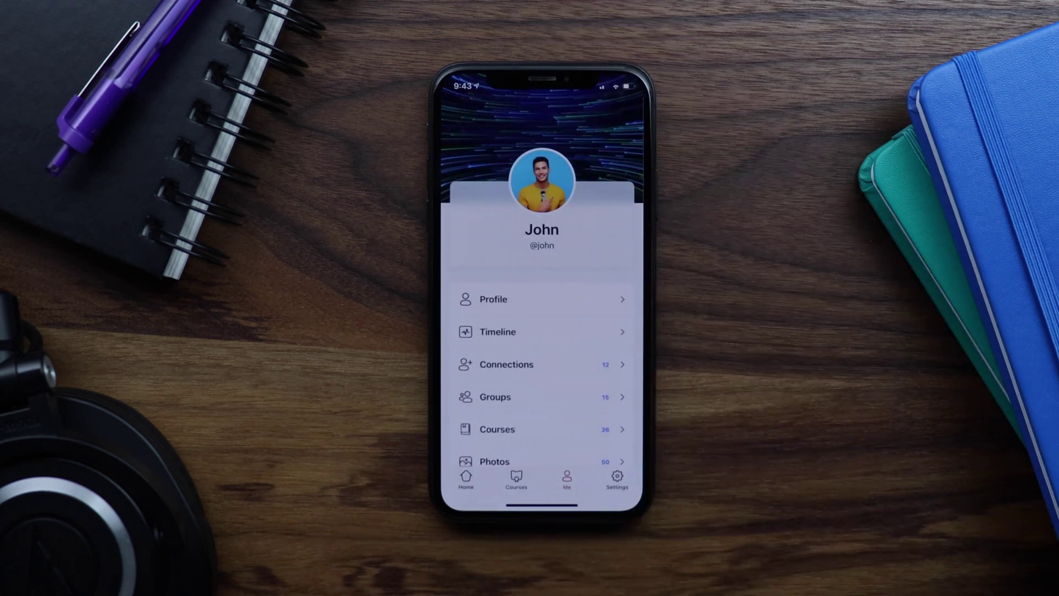
left_click(617, 477)
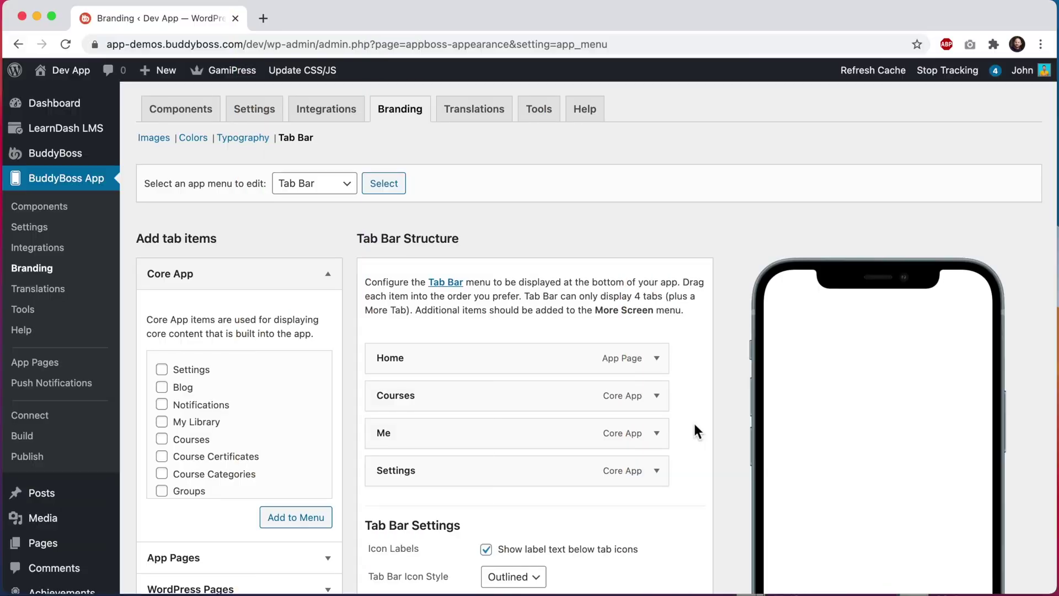
- Hide the label text below tab icons and set the tab bar icon style to Filled
scroll(695, 424, "down", 5)
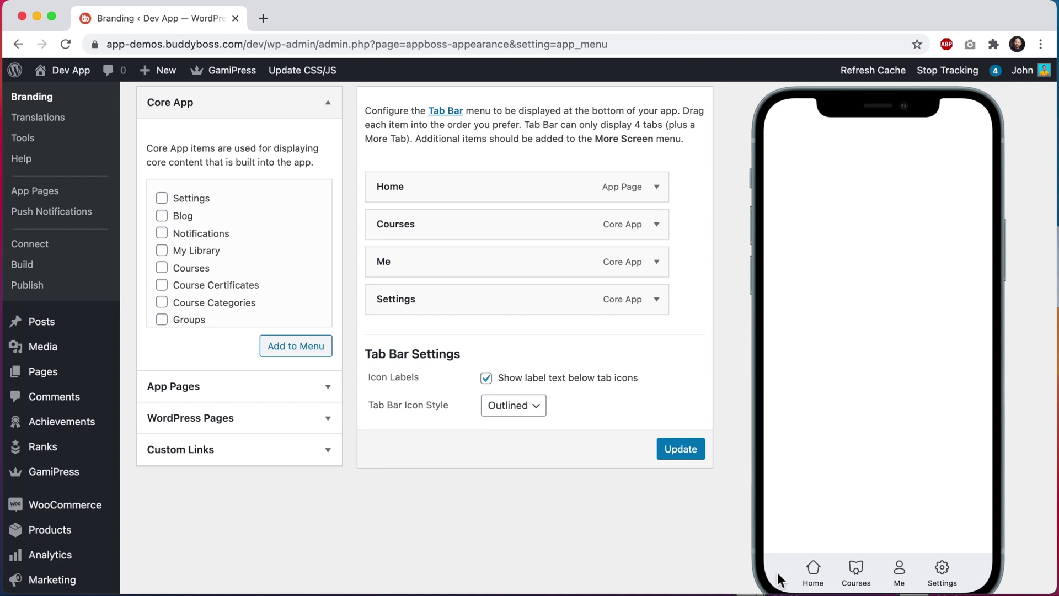
left_click(487, 378)
scroll(495, 389, "down", 1)
scroll(495, 389, "down", 1)
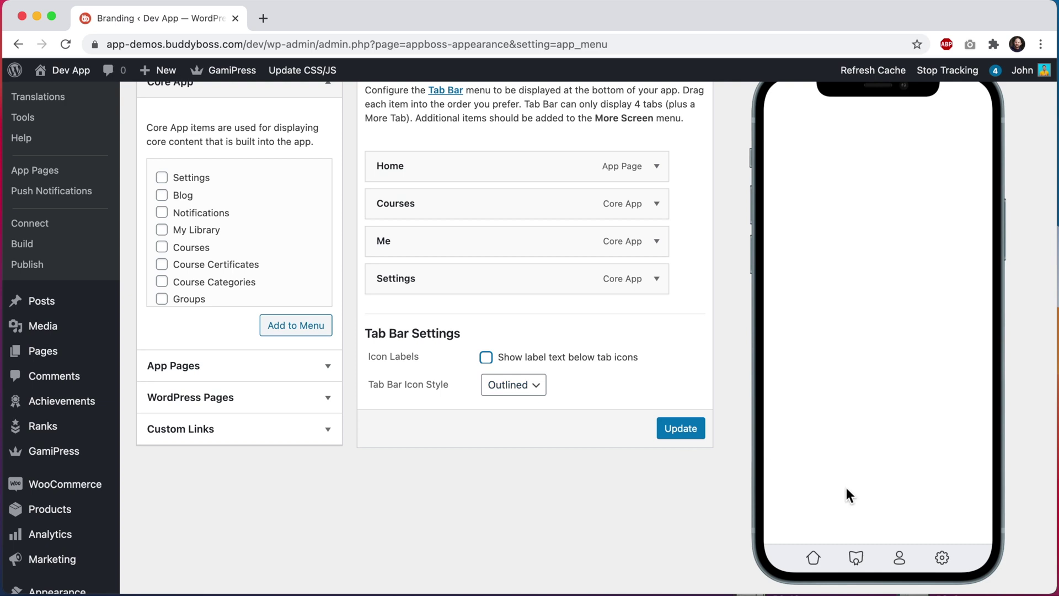
left_click(508, 392)
left_click(511, 404)
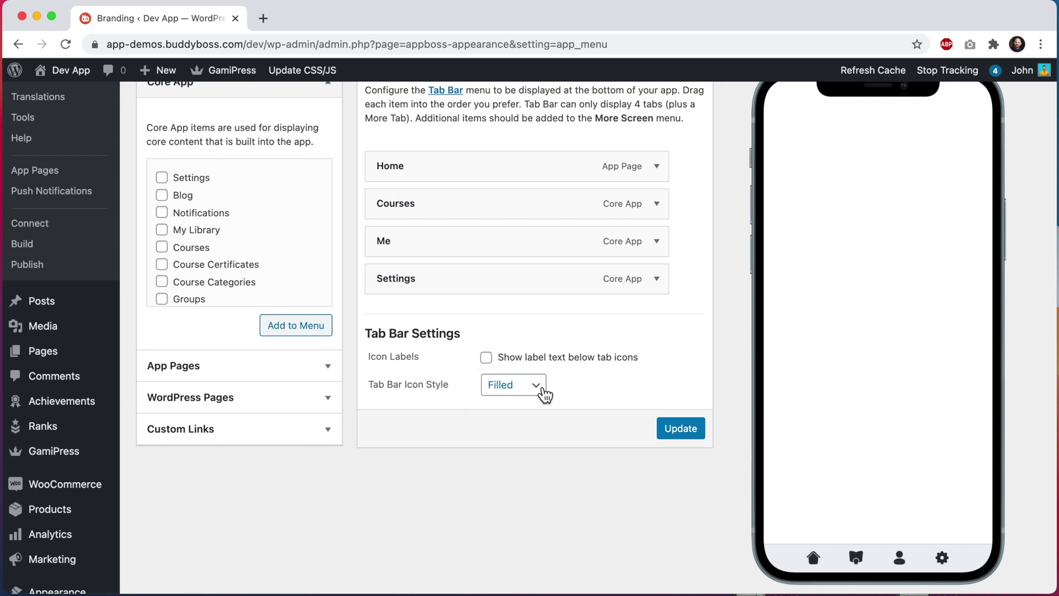
- Check the Settings tab's icon choices without changing them, then save the tab bar
left_click(657, 280)
left_click(521, 386)
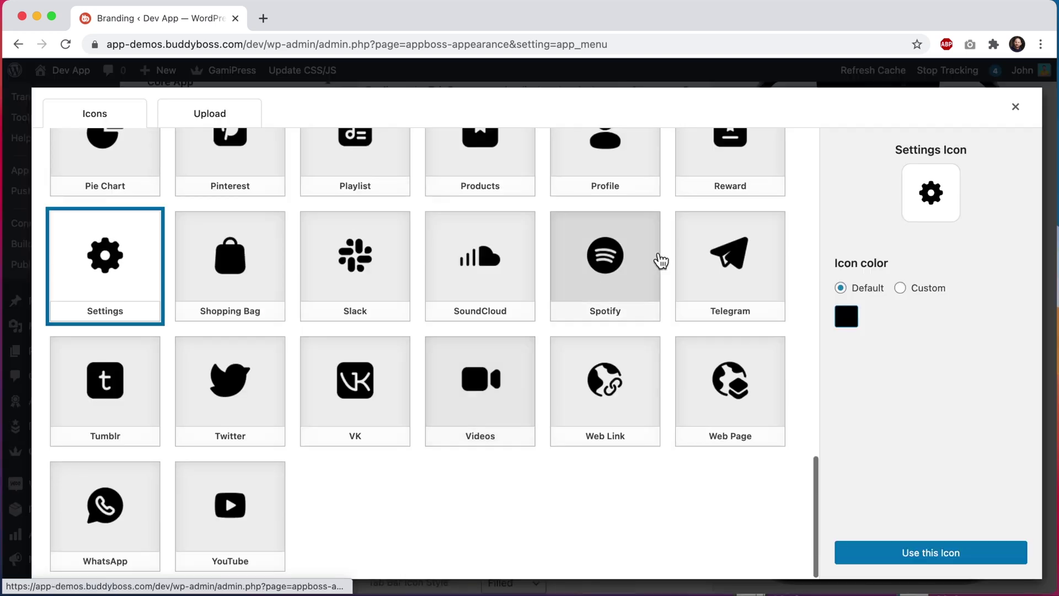
scroll(331, 237, "up", 3)
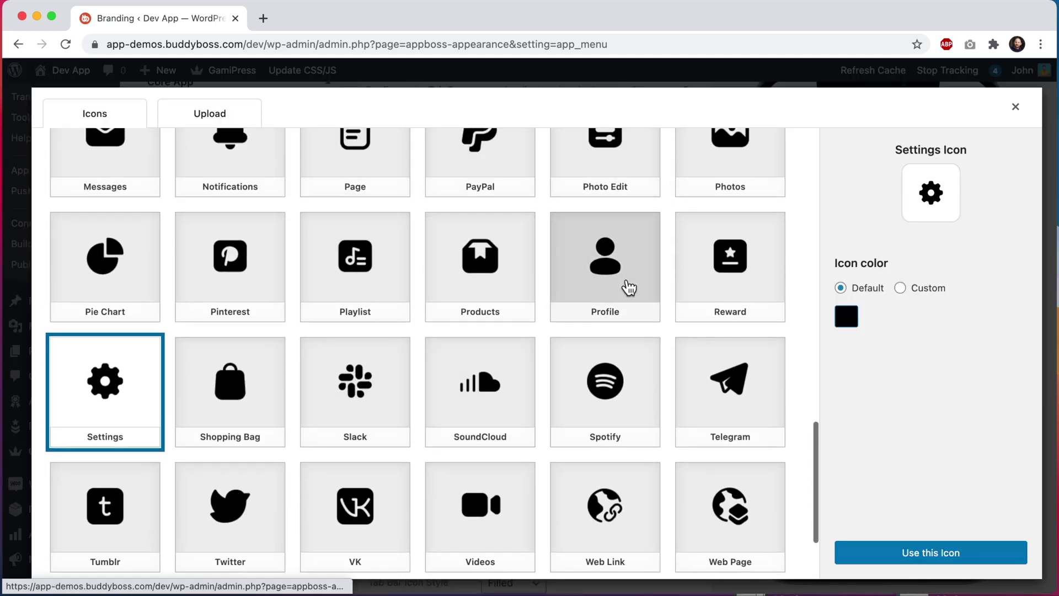
left_click(1020, 107)
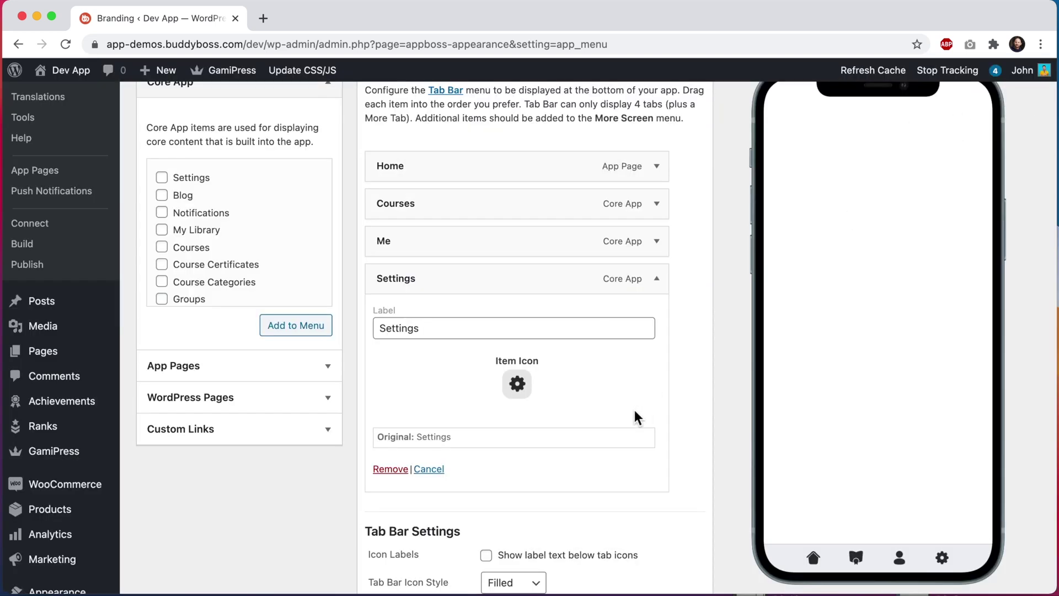
scroll(635, 418, "down", 5)
left_click(689, 487)
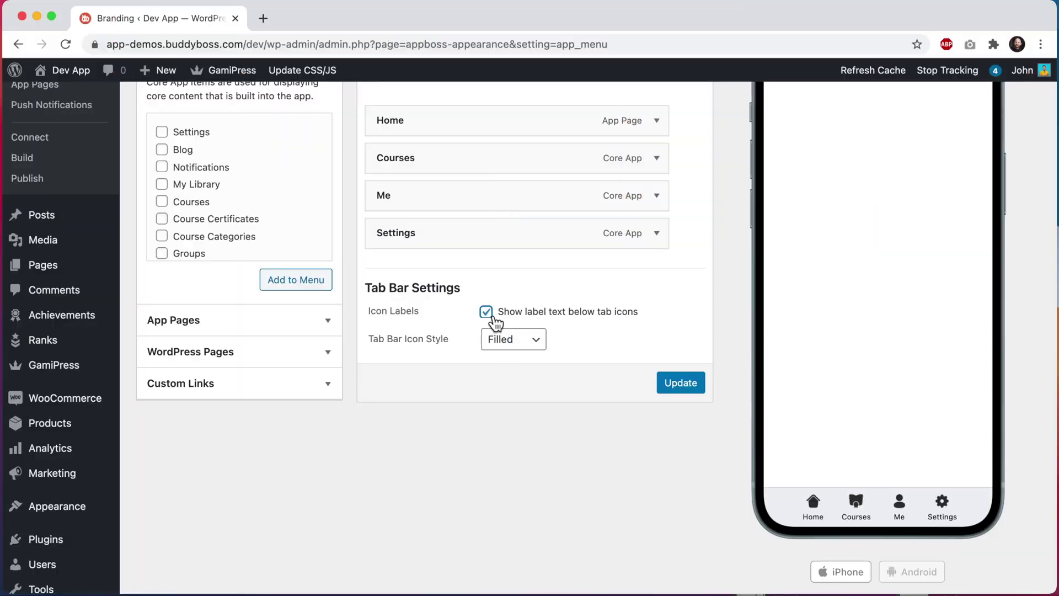
- Turn tab label text back on, set icons to Outlined, and save the tab bar
left_click(511, 341)
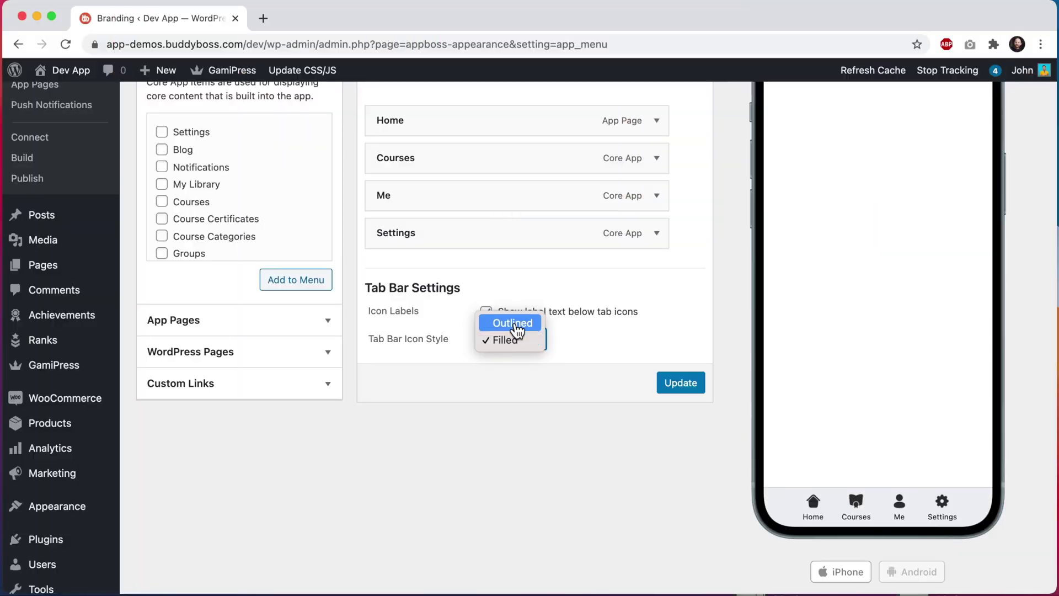
left_click(516, 324)
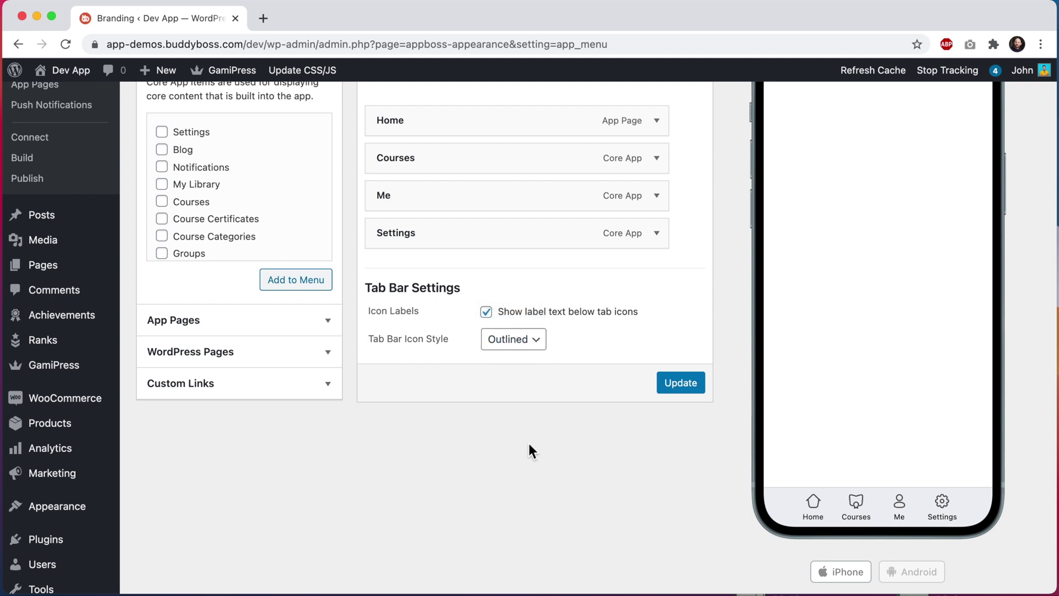
left_click(677, 381)
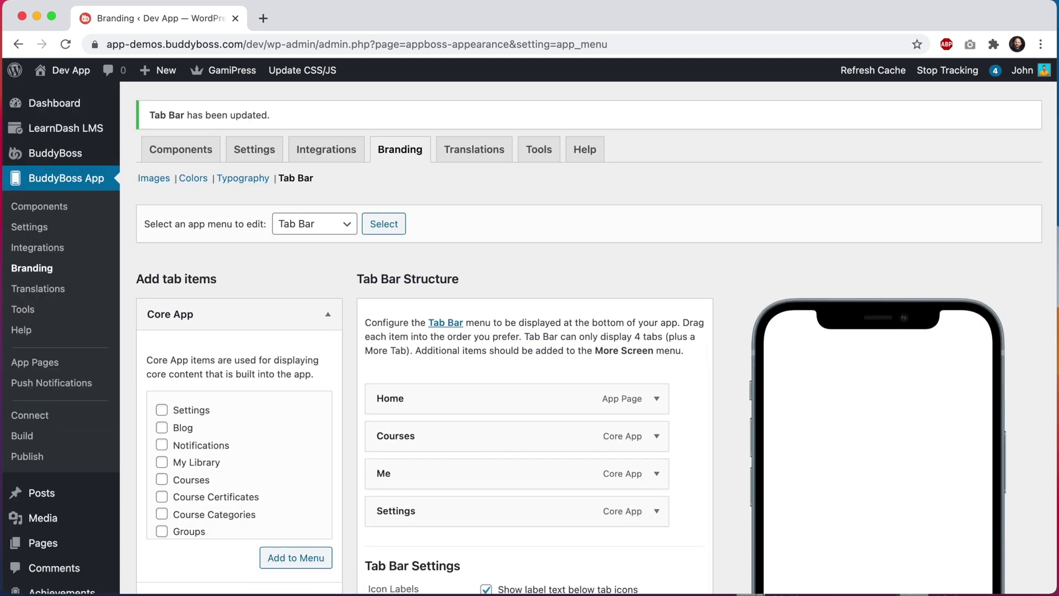
- Load the More Screen menu for editing
left_click(318, 224)
left_click(313, 240)
left_click(381, 223)
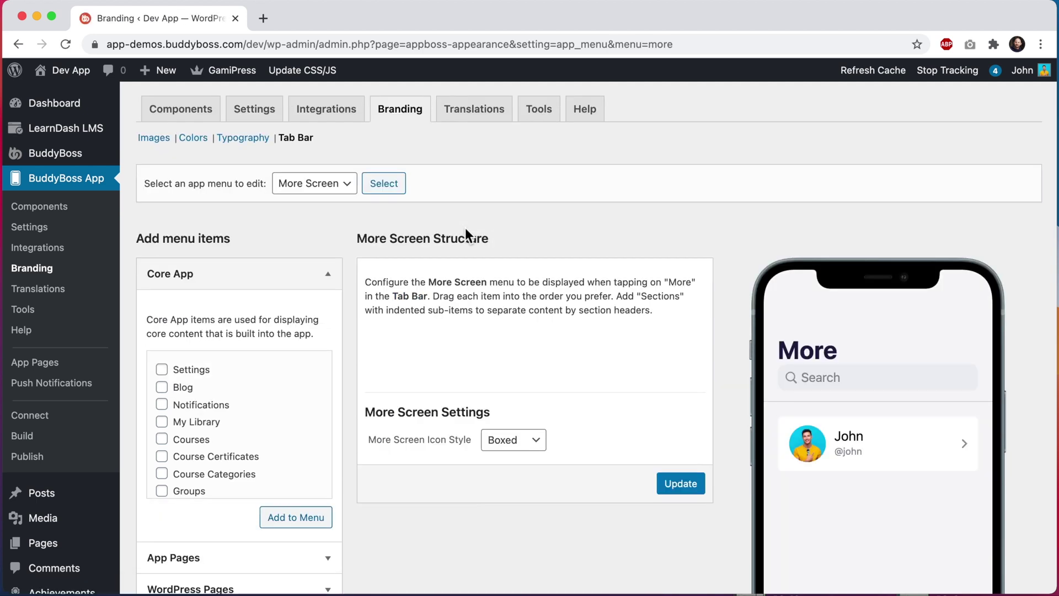
- Add Activity, Groups and Forums from Core App to the More Screen
scroll(347, 363, "down", 2)
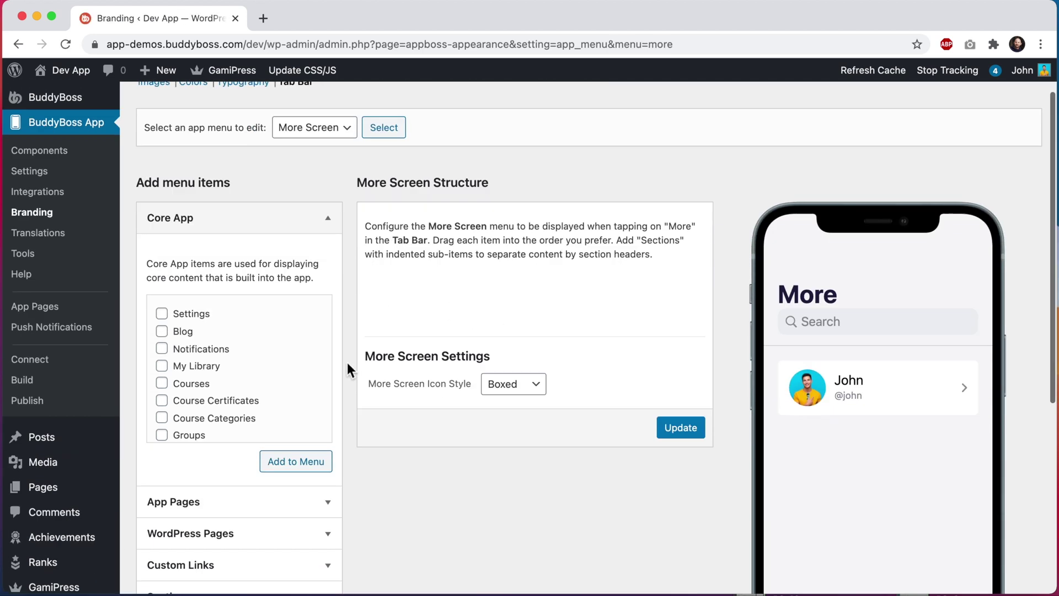
scroll(279, 345, "down", 3)
scroll(249, 342, "down", 1)
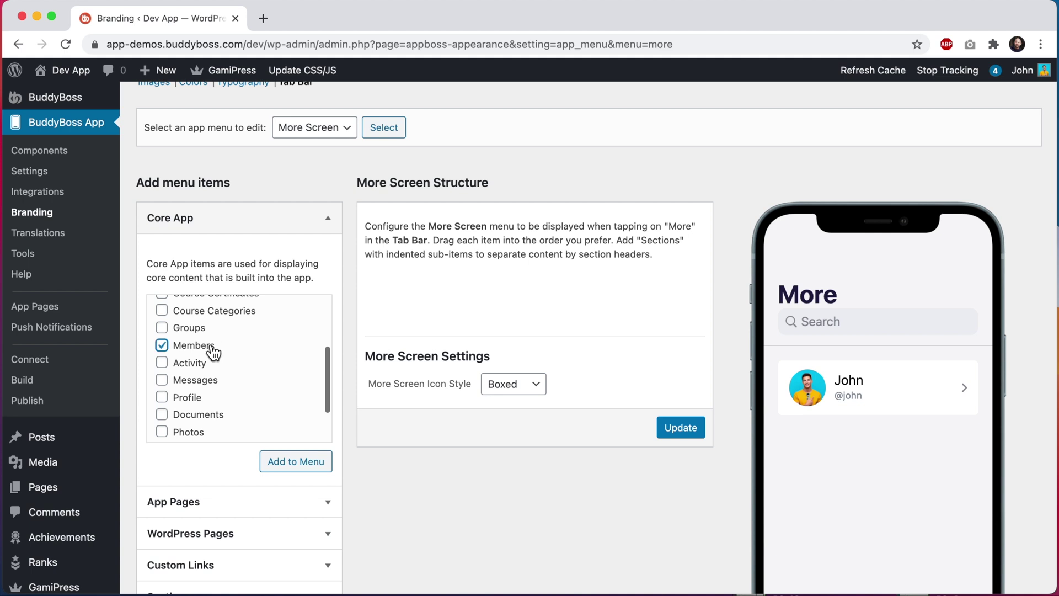
left_click(196, 366)
left_click(194, 332)
scroll(195, 339, "up", 5)
scroll(194, 340, "down", 6)
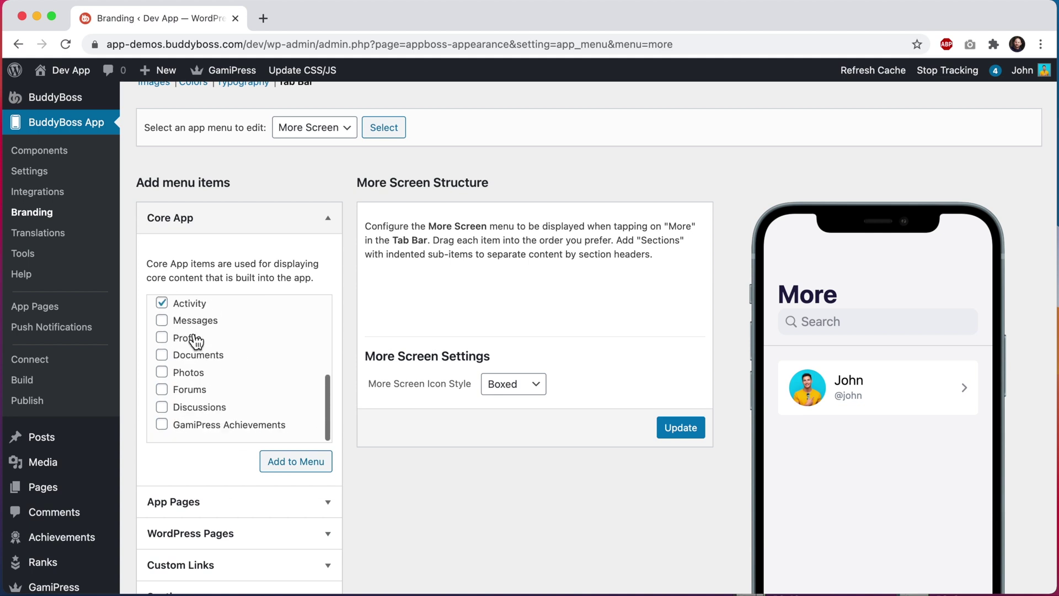
left_click(162, 389)
left_click(294, 465)
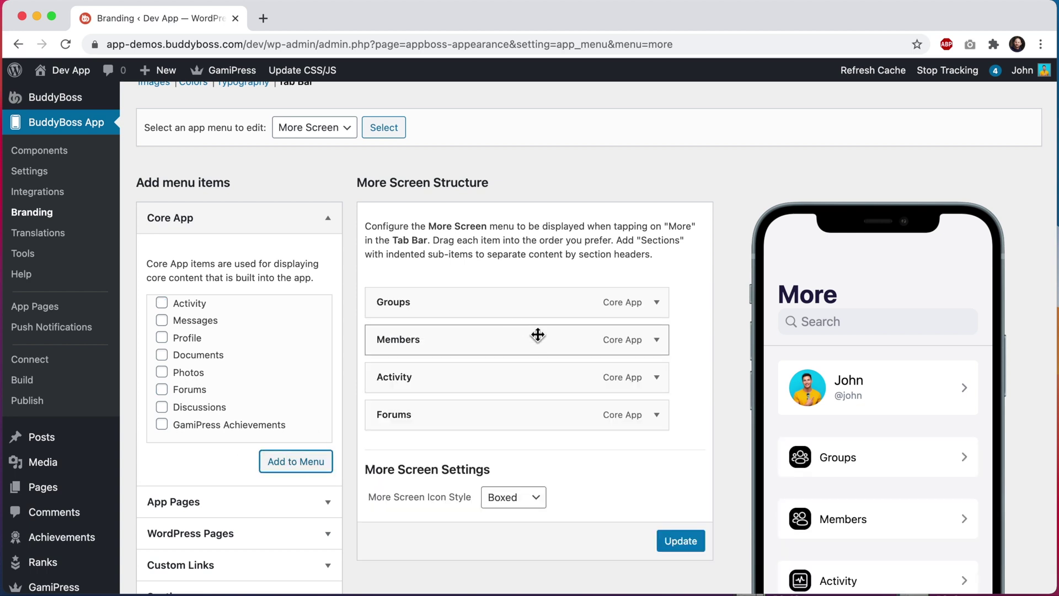
- Move Members and Activity above Groups and save the More Screen
left_click_drag(491, 343, 499, 303)
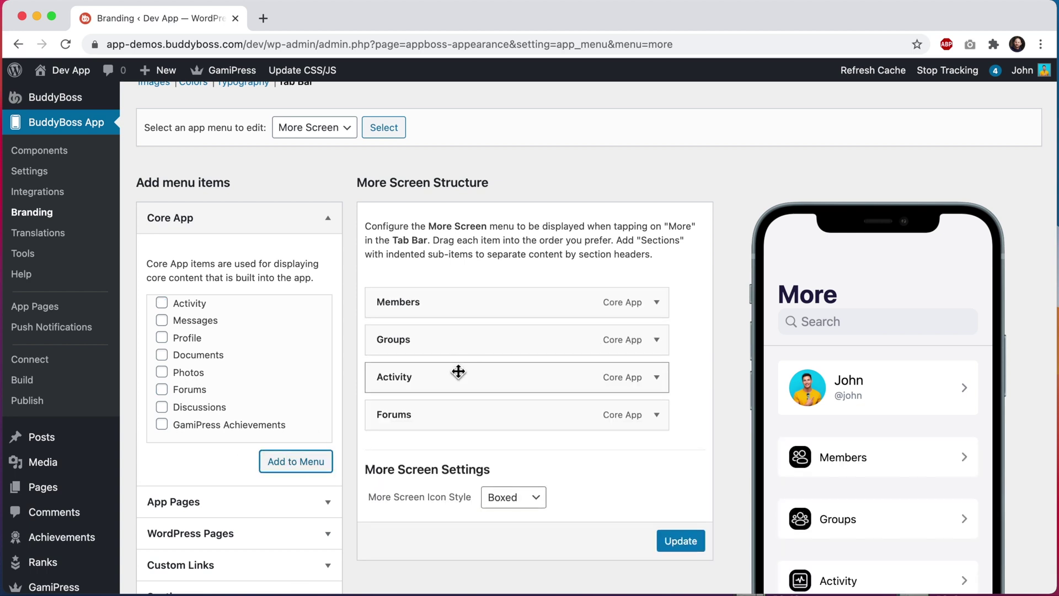
left_click_drag(459, 372, 466, 332)
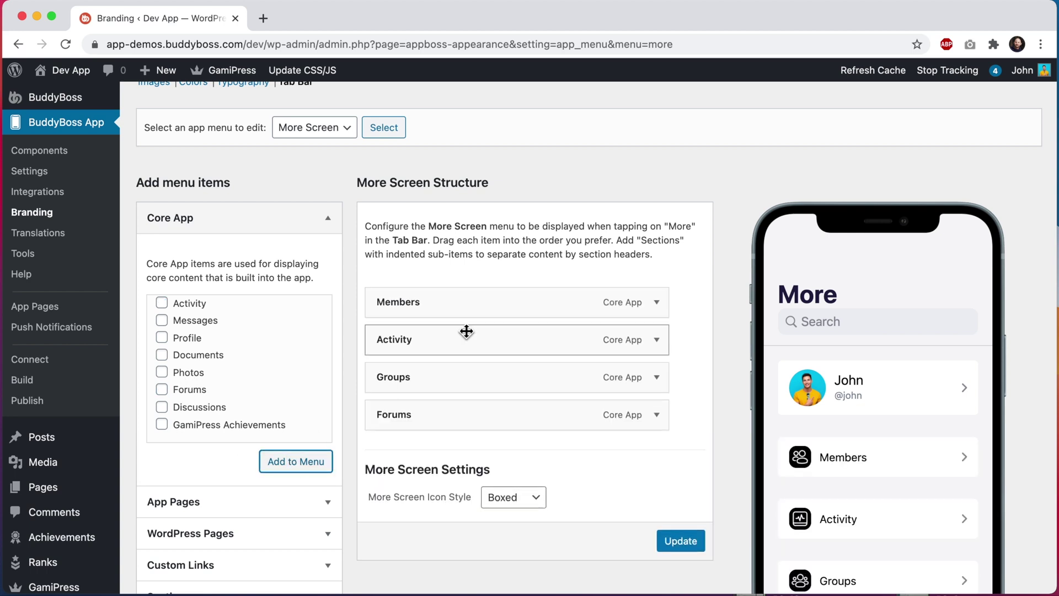
left_click(689, 543)
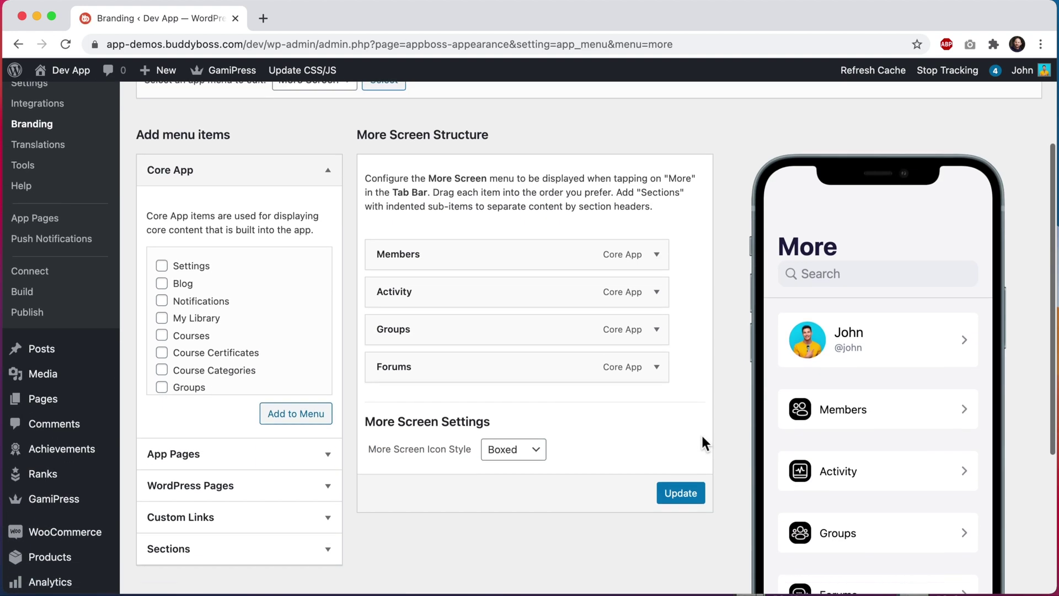
- Load the Tab Bar menu for editing
scroll(852, 474, "down", 3)
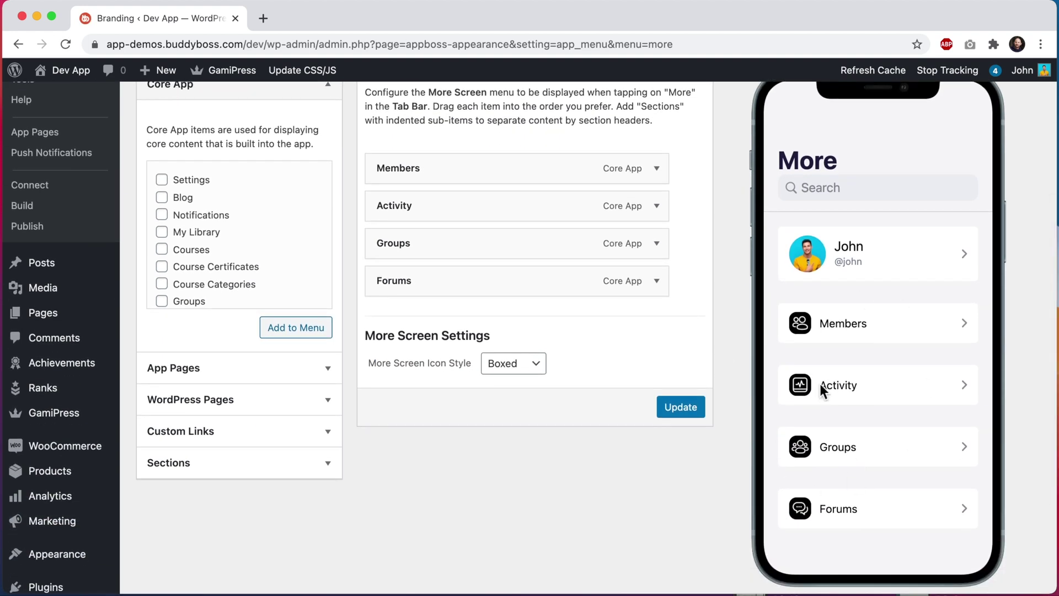
scroll(820, 386, "up", 8)
left_click(335, 224)
left_click(334, 211)
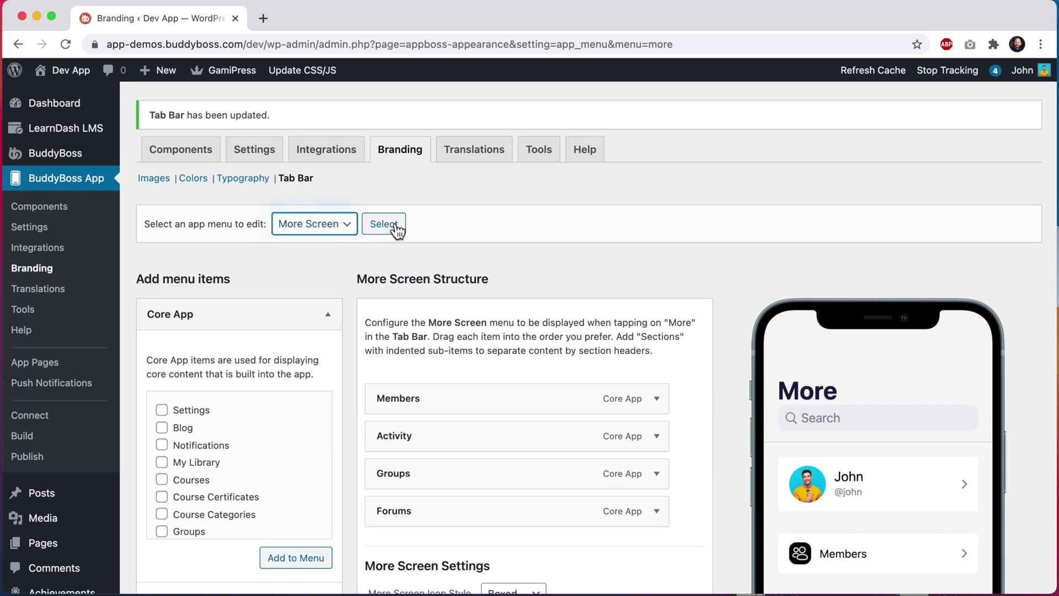
left_click(382, 227)
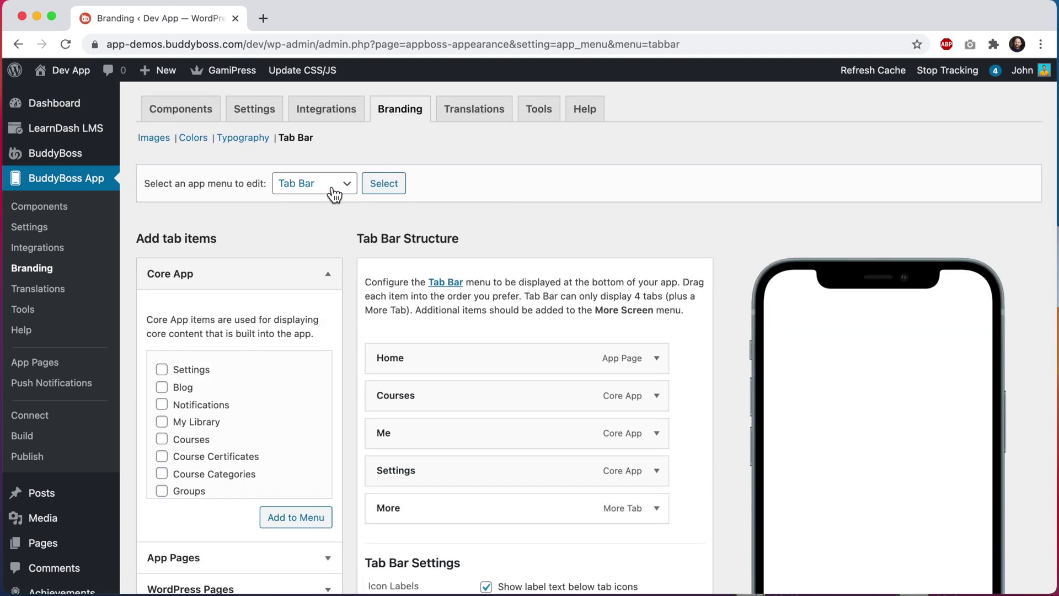
- Change the More tab's icon from List to List Square
scroll(616, 218, "down", 5)
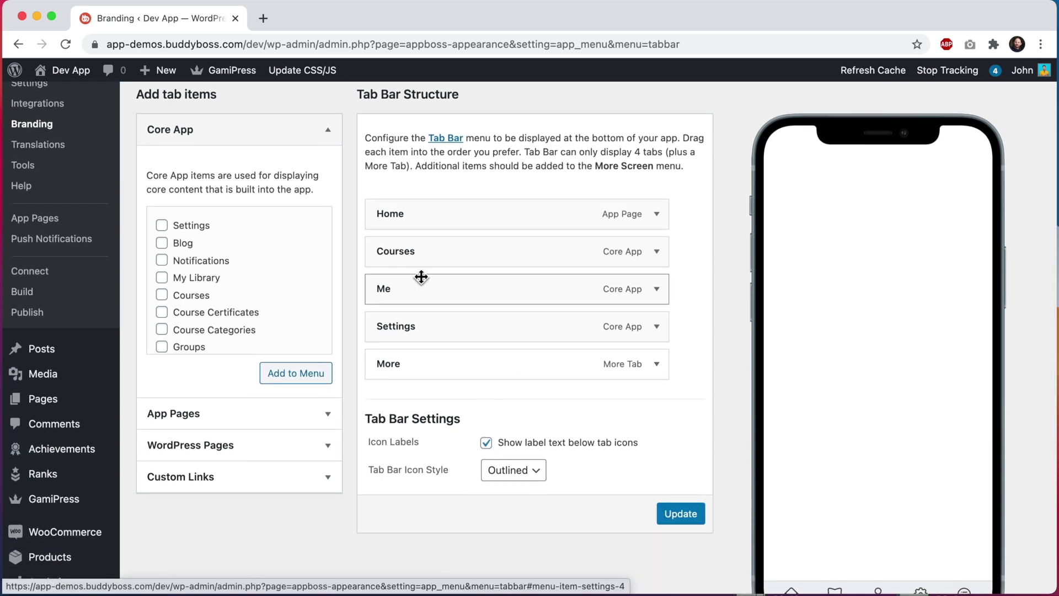
scroll(691, 432, "down", 1)
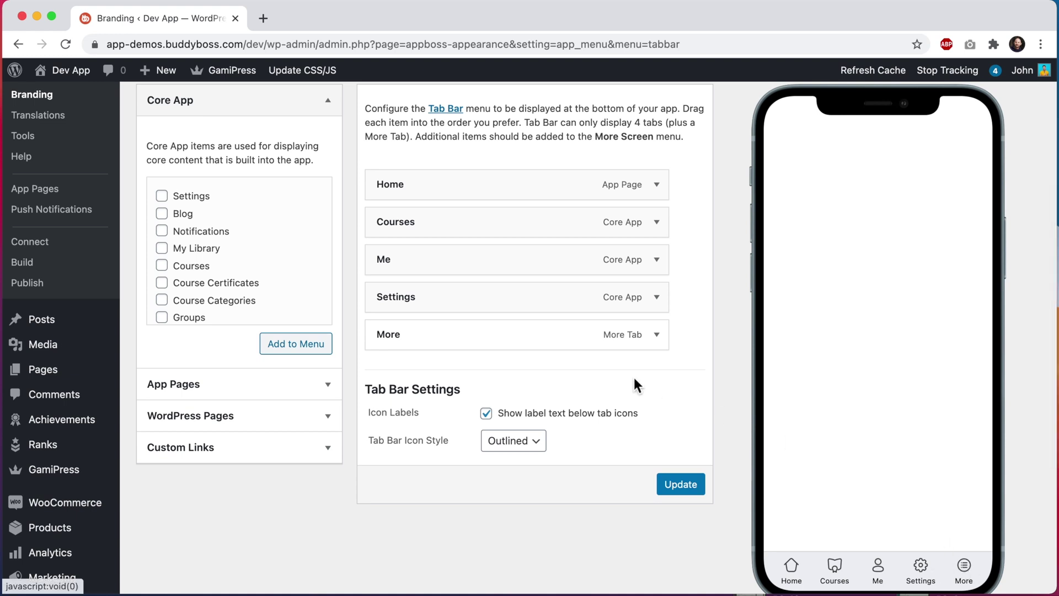
left_click(656, 334)
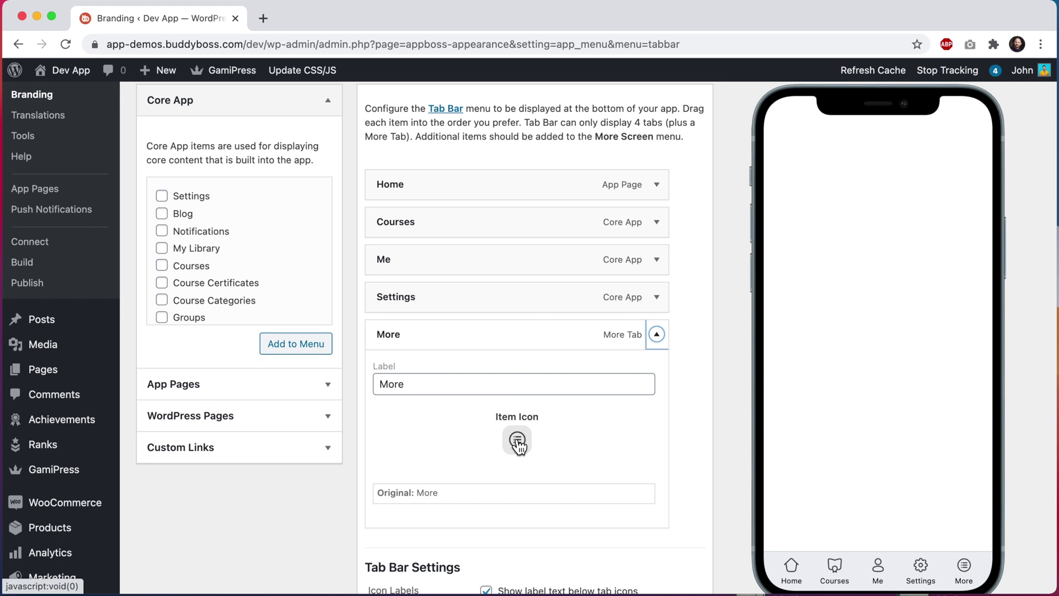
left_click(516, 440)
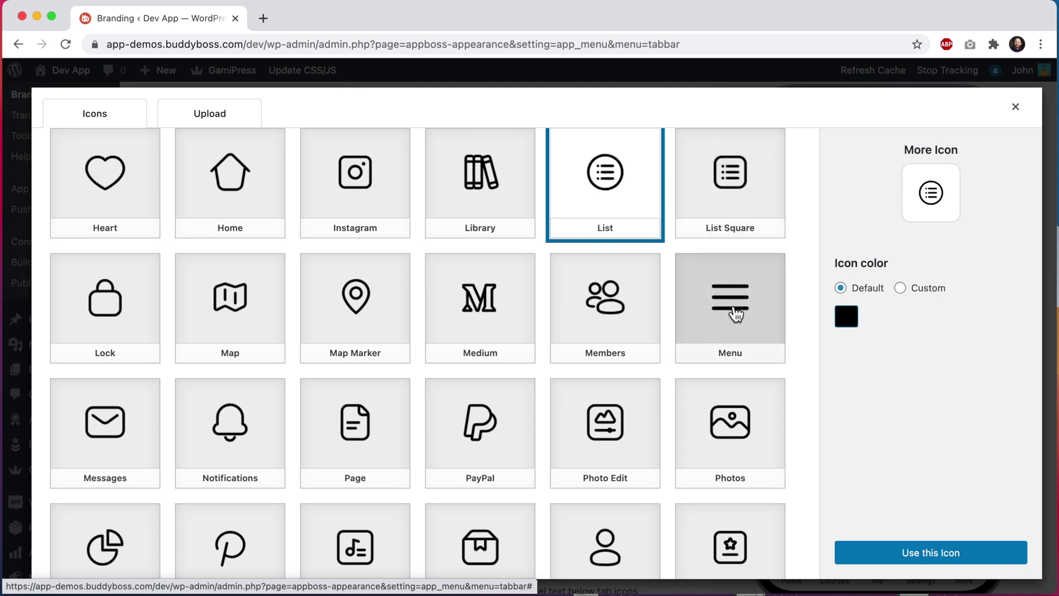
left_click(762, 177)
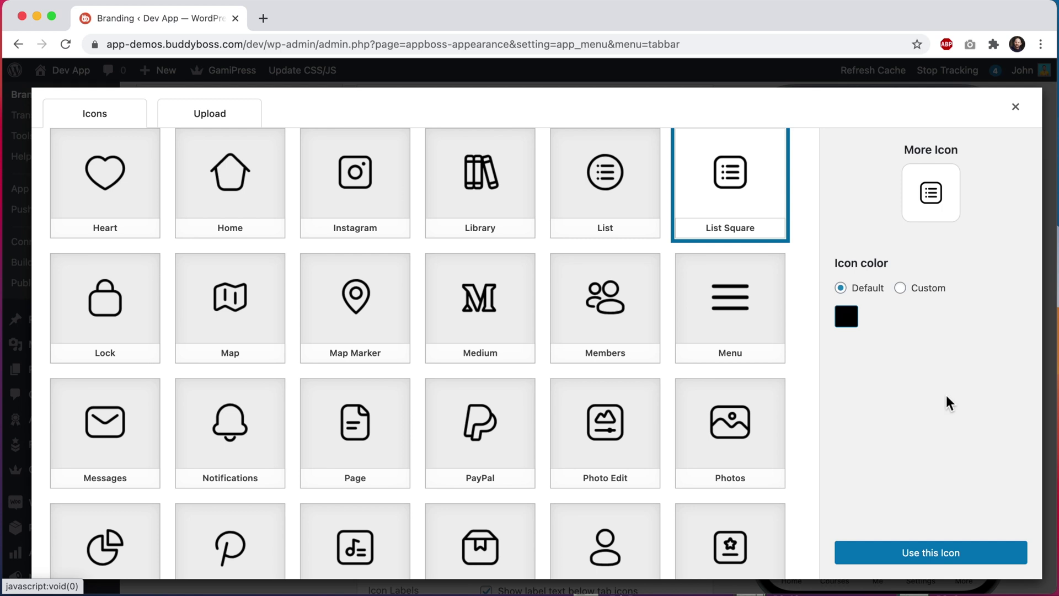
left_click(944, 558)
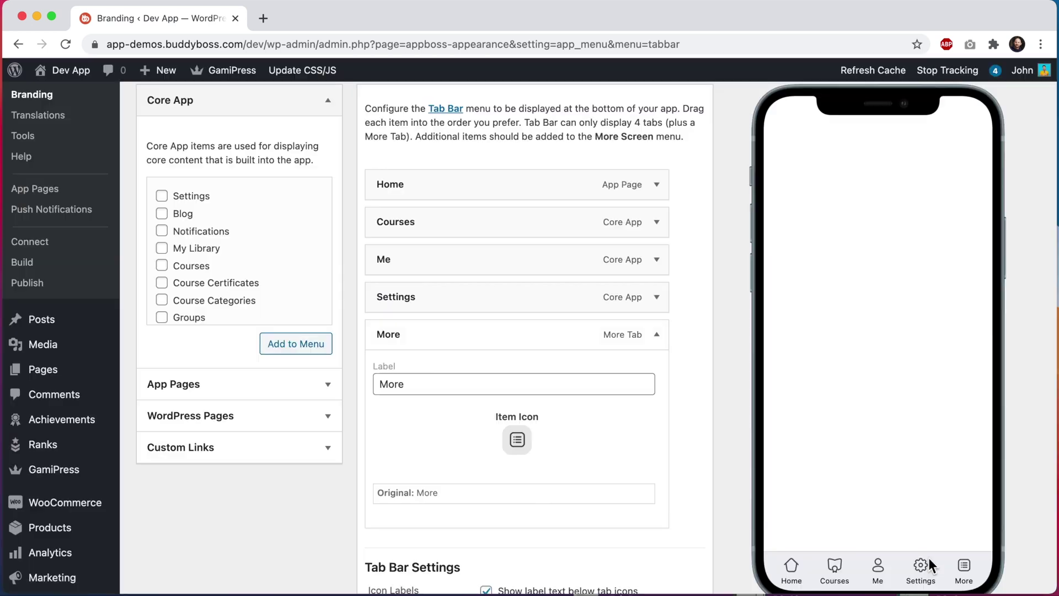
left_click(660, 343)
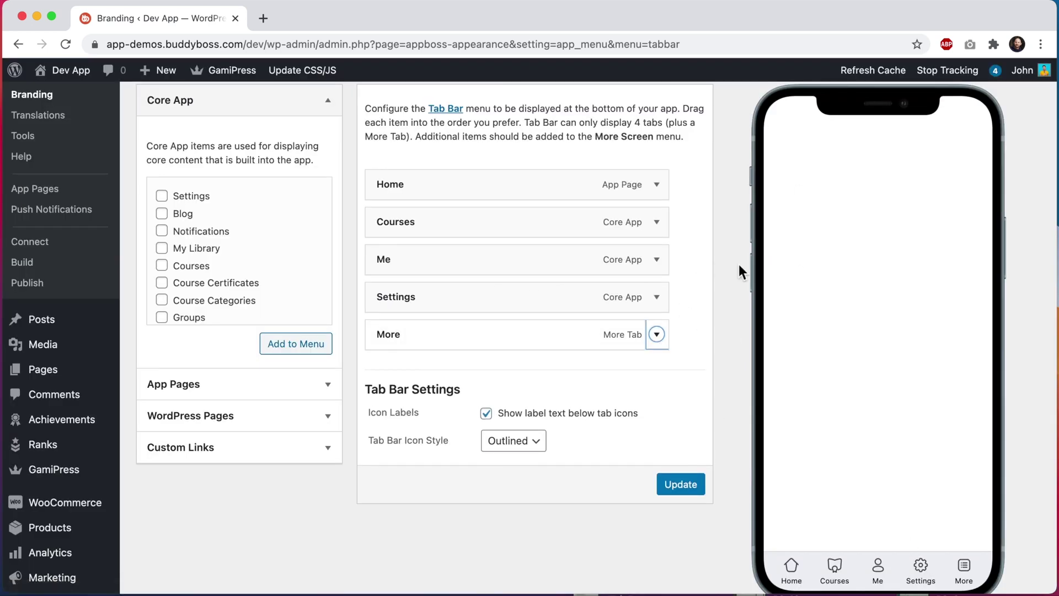
- Dismiss the four-item limit warning for Blog and remove the Settings tab
scroll(739, 264, "up", 1)
scroll(740, 263, "down", 2)
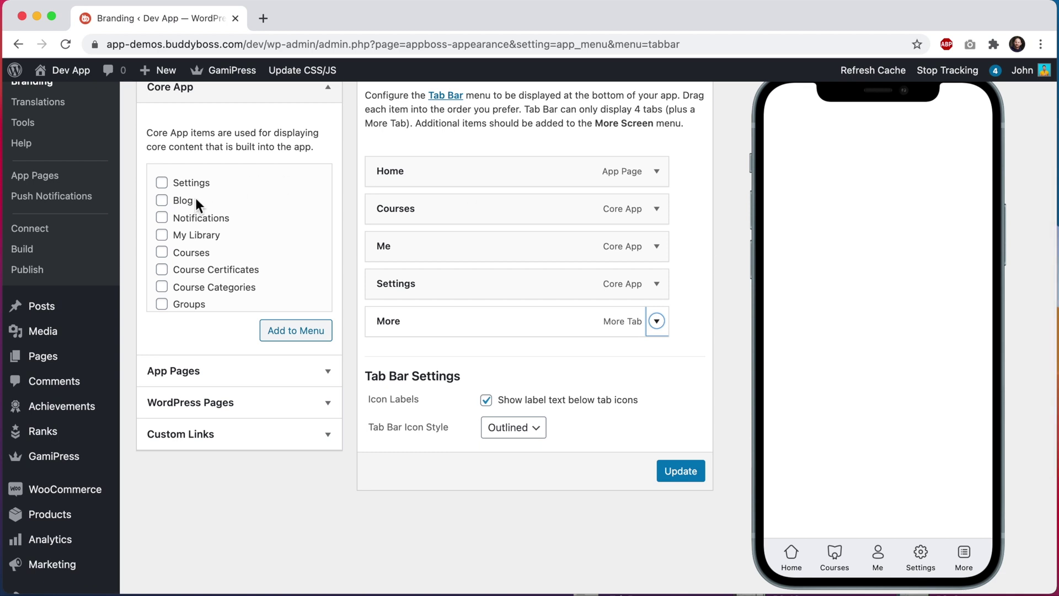
left_click(310, 331)
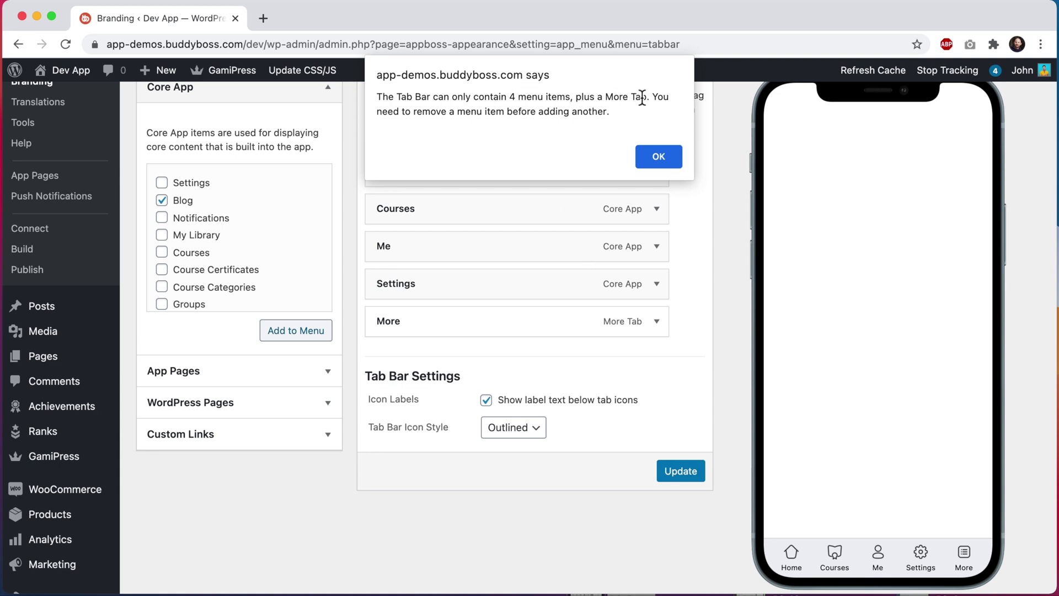
left_click(657, 155)
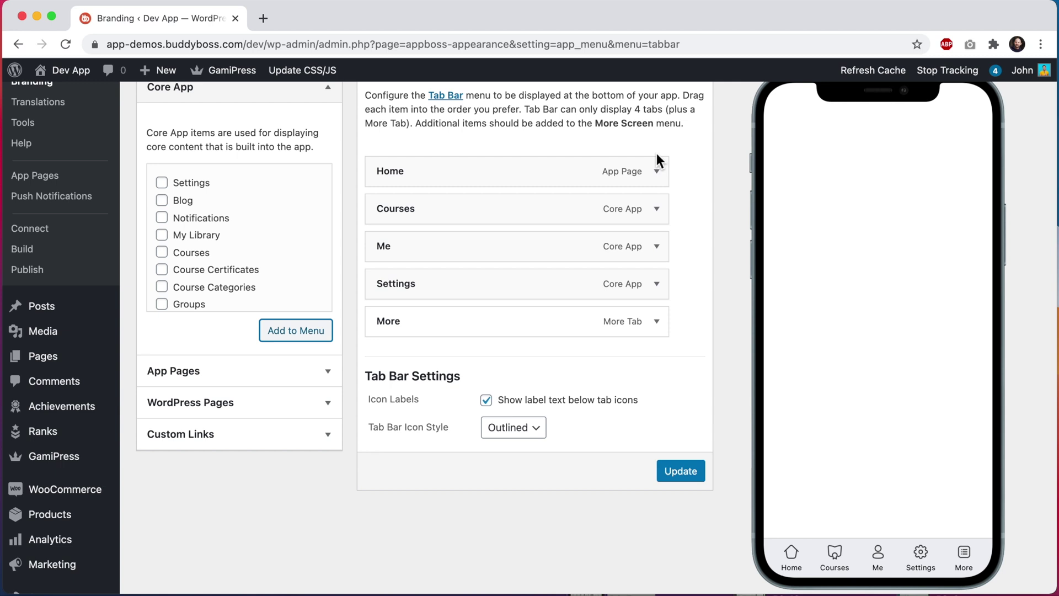
left_click(656, 284)
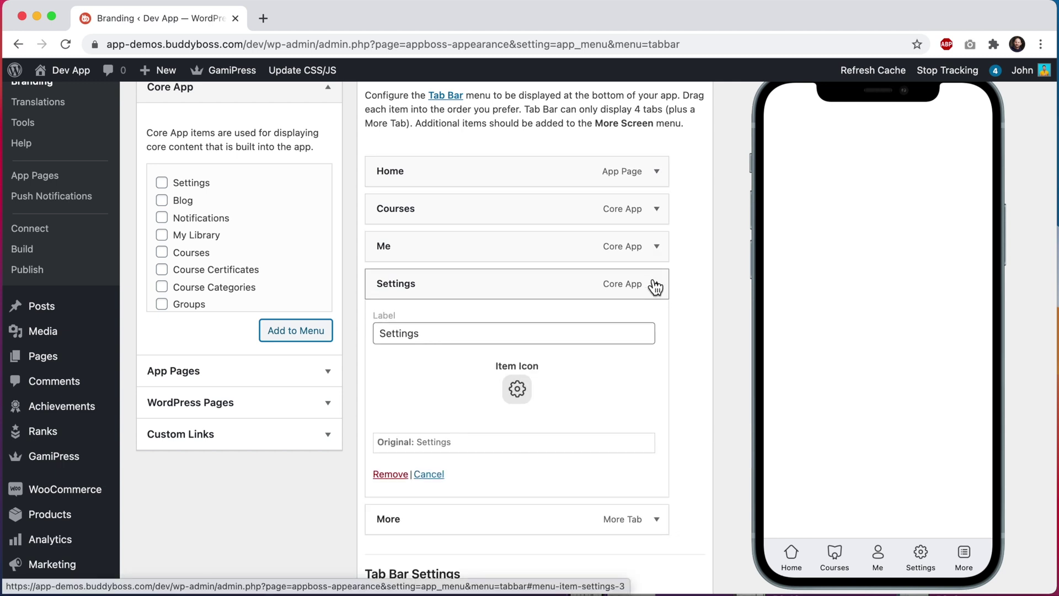
left_click(393, 474)
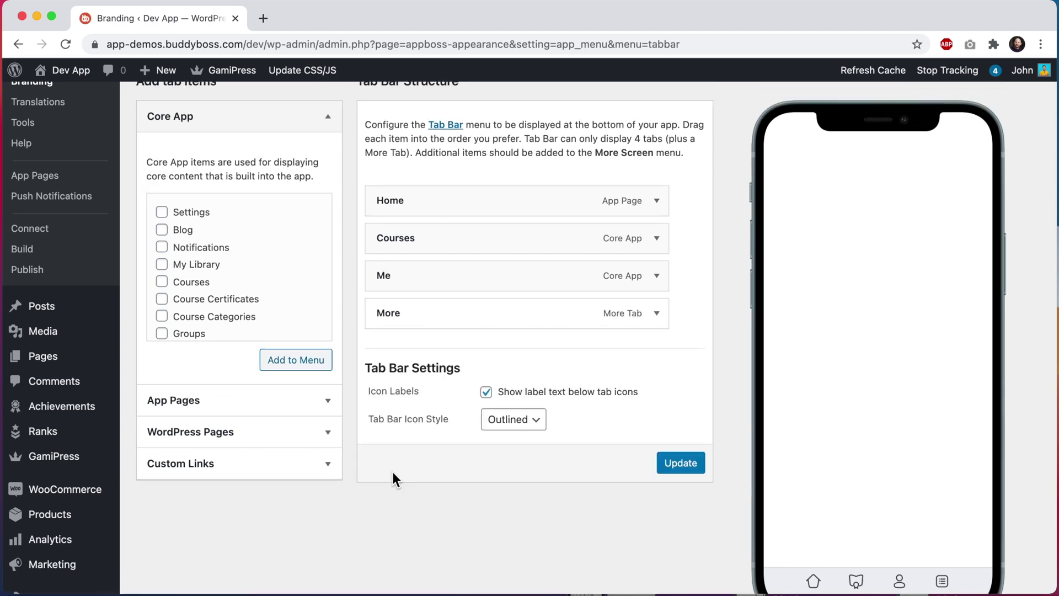
- Add Blog to the tab bar and save it
left_click(184, 231)
left_click(280, 362)
scroll(712, 314, "down", 2)
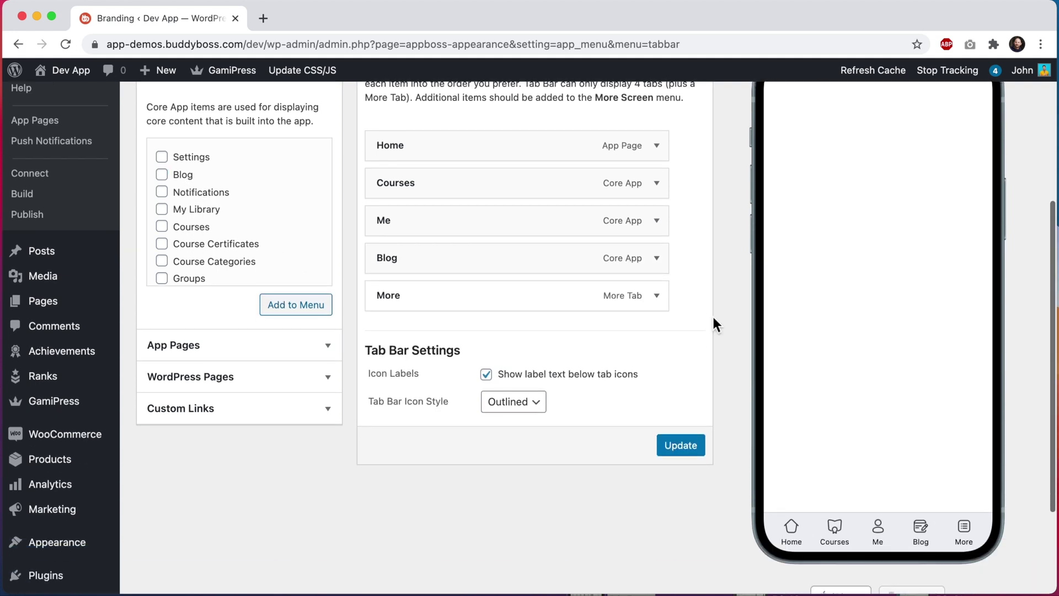
left_click(680, 437)
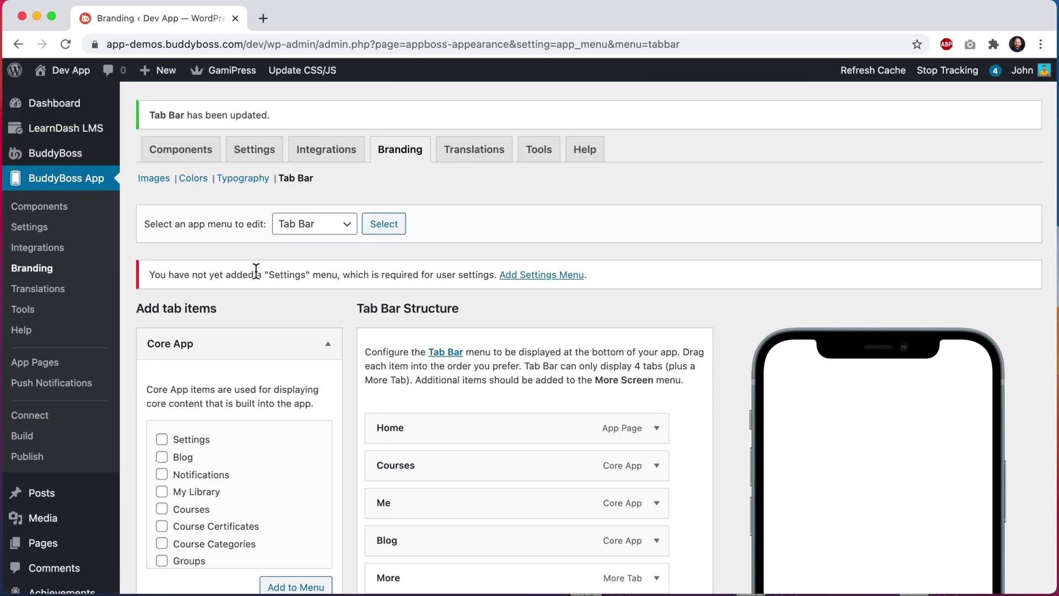
- Load the More Screen menu and add the required Settings menu to it
left_click(320, 226)
left_click(322, 242)
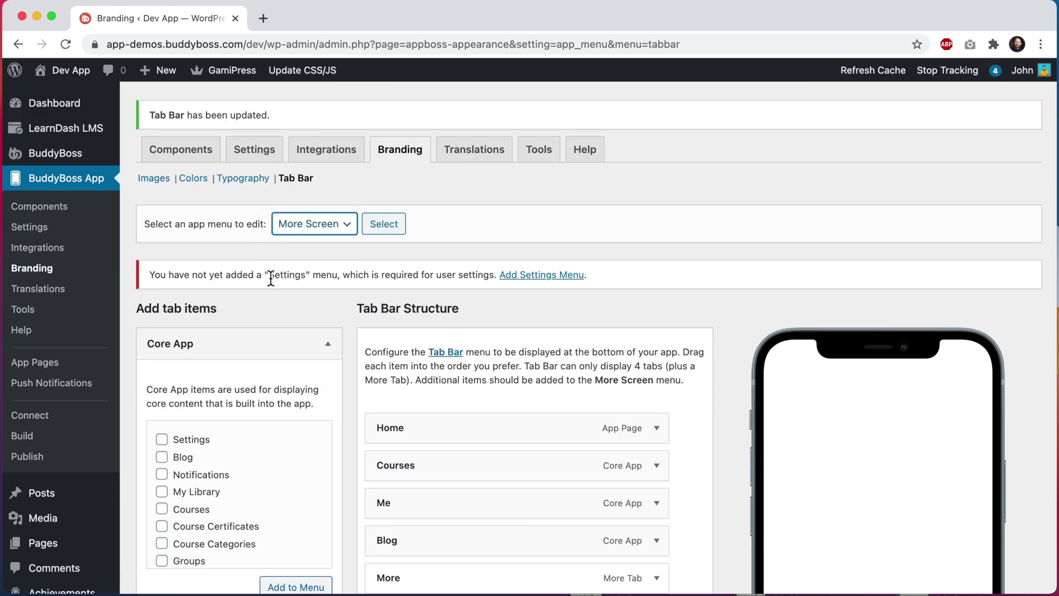
left_click(370, 232)
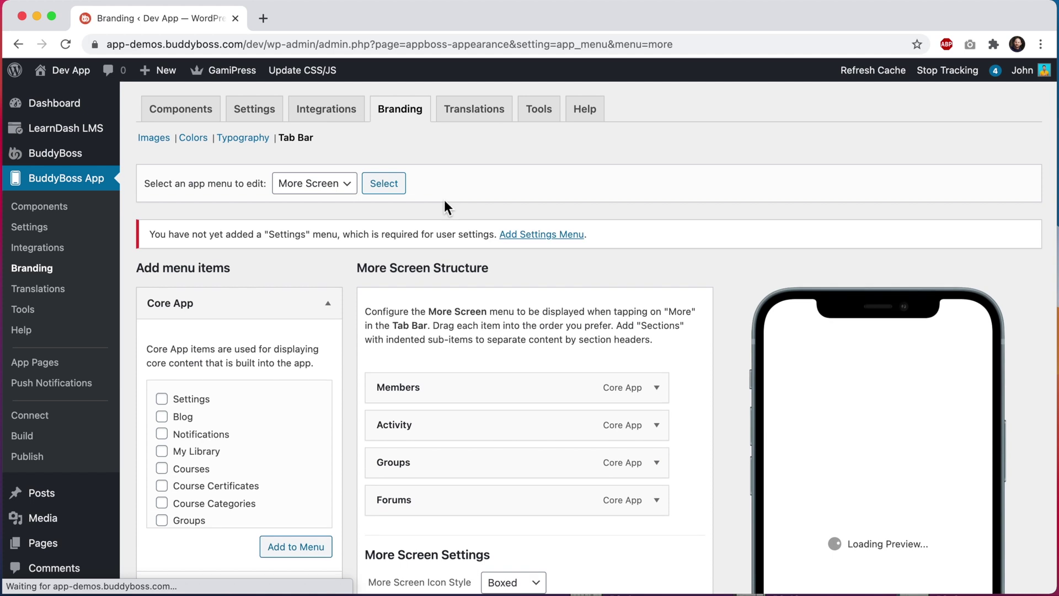
left_click(518, 232)
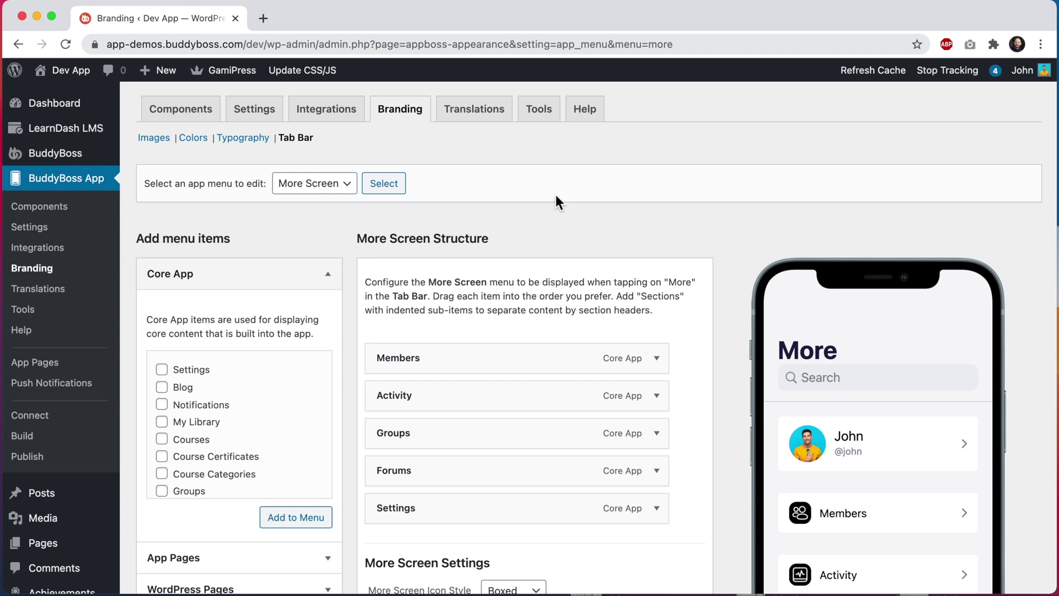
- Add a new Section item from the Sections panel to the end of the list
left_click(286, 290)
left_click(250, 399)
scroll(255, 403, "down", 1)
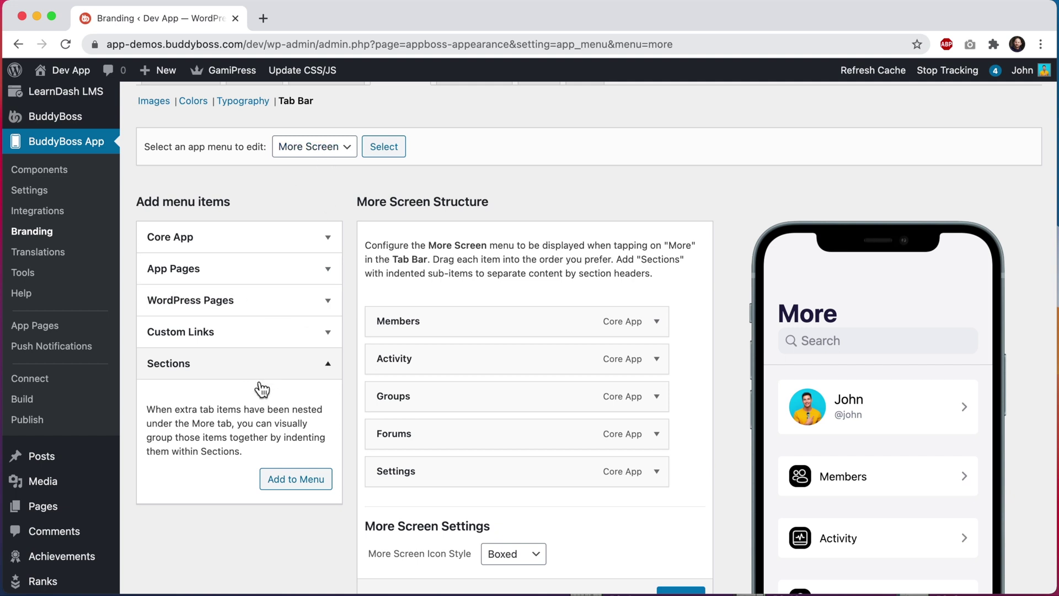
left_click(296, 482)
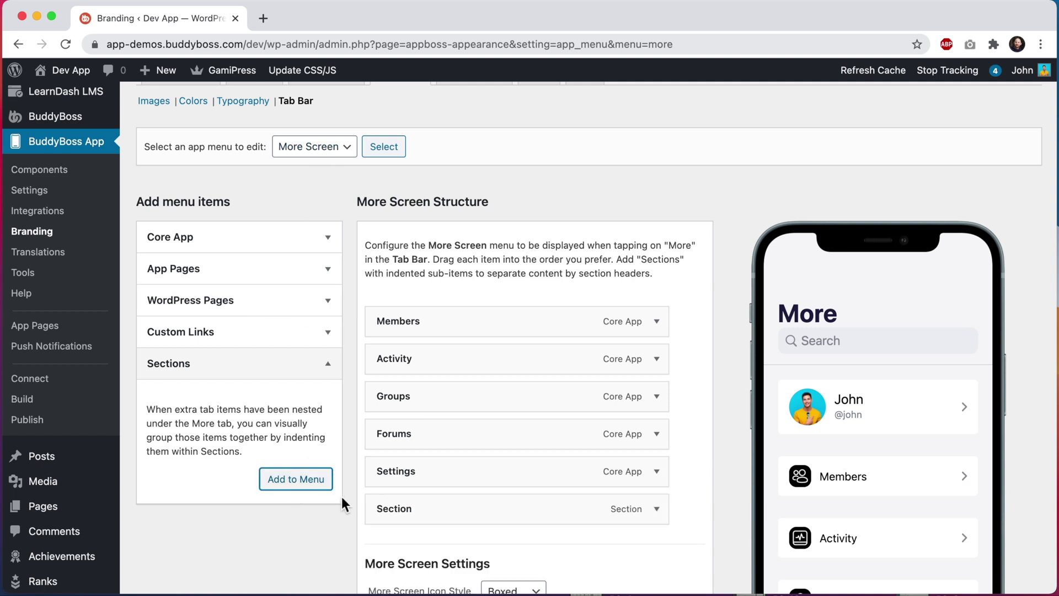
- Move the Section to the top with Settings nested under it, label it 'App Settings', and add another Section
left_click_drag(433, 510, 441, 304)
left_click_drag(447, 524, 475, 357)
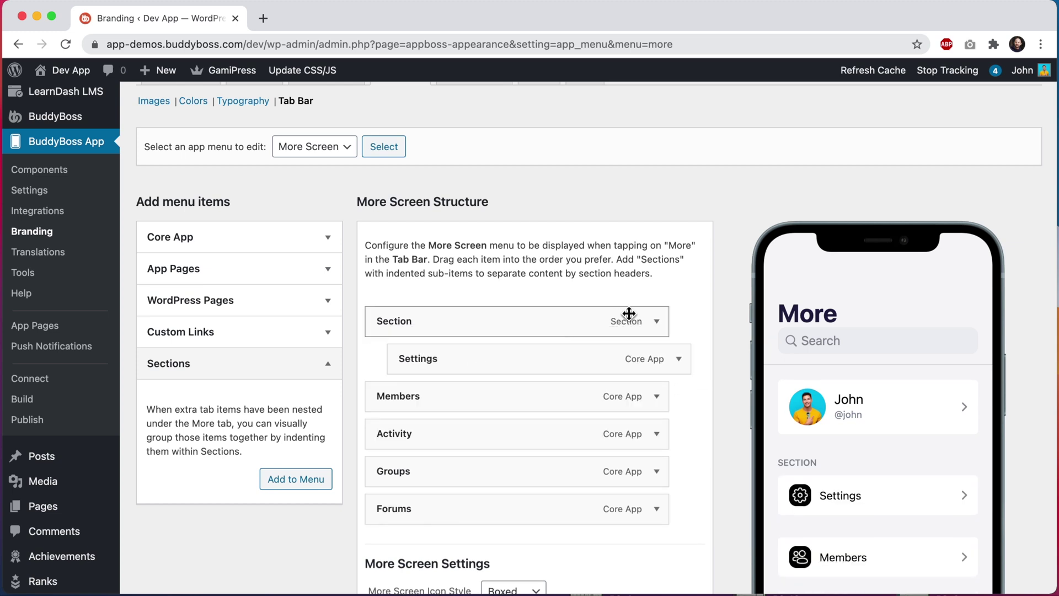
left_click(659, 326)
double_click(402, 363)
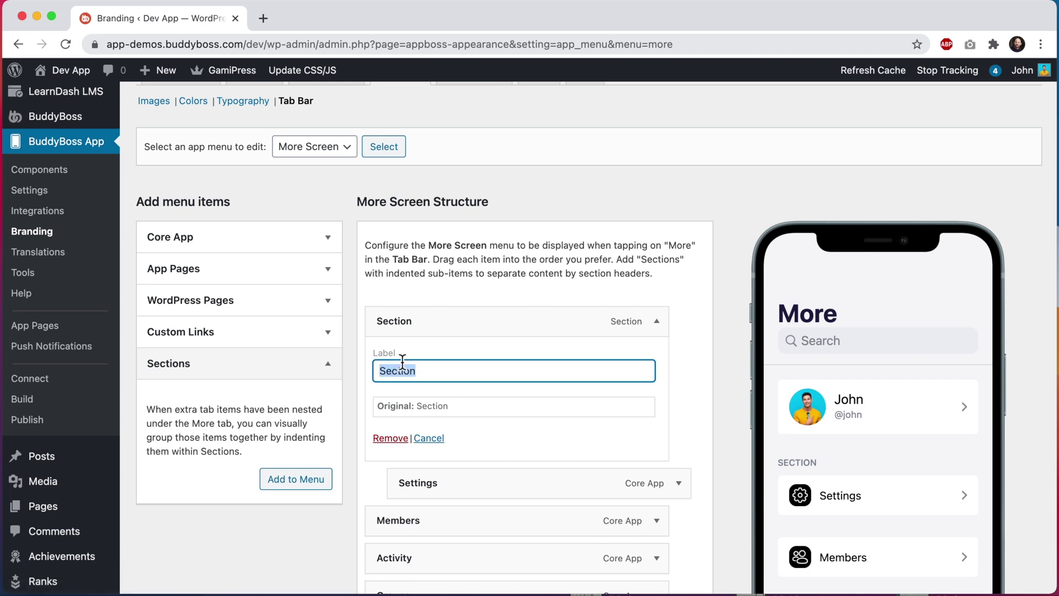
type("App Set")
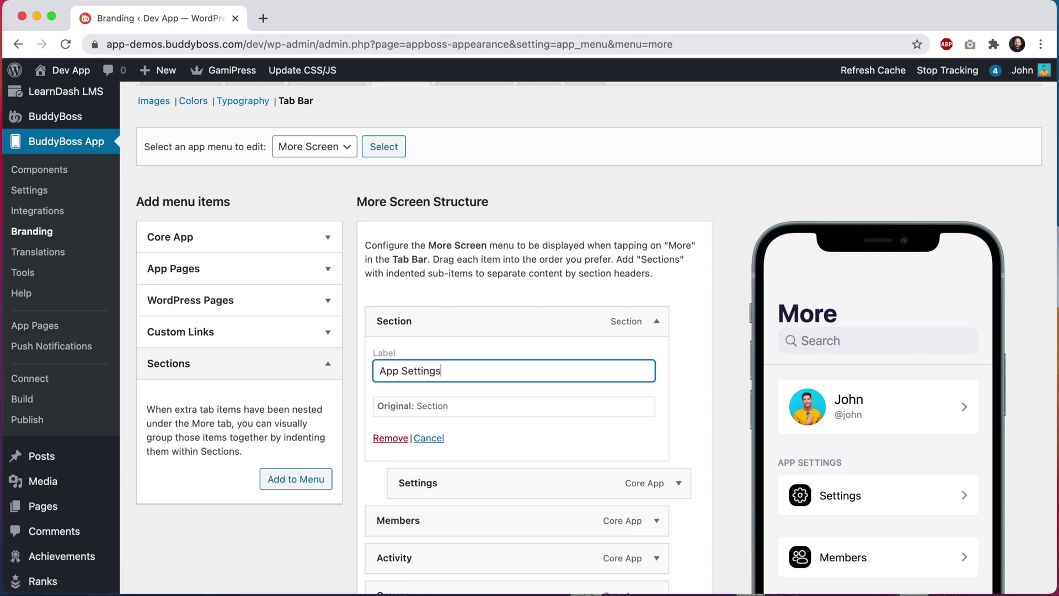
left_click(661, 332)
scroll(662, 335, "down", 3)
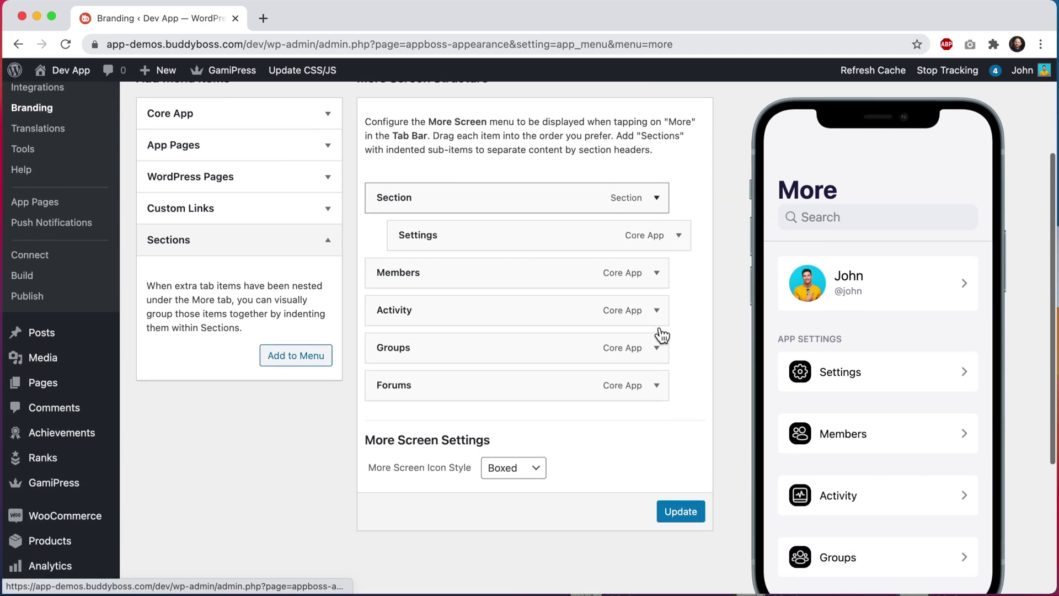
left_click(315, 356)
- Place the new Section below Settings and indent Members, Activity, Groups and Forums under it
left_click_drag(394, 429, 392, 270)
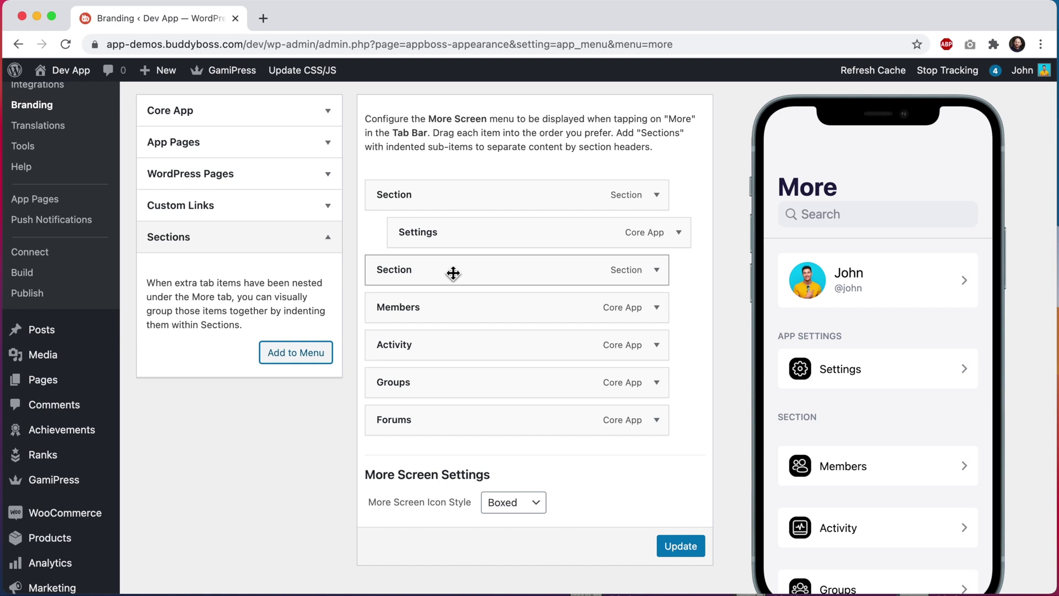
left_click_drag(449, 300, 487, 301)
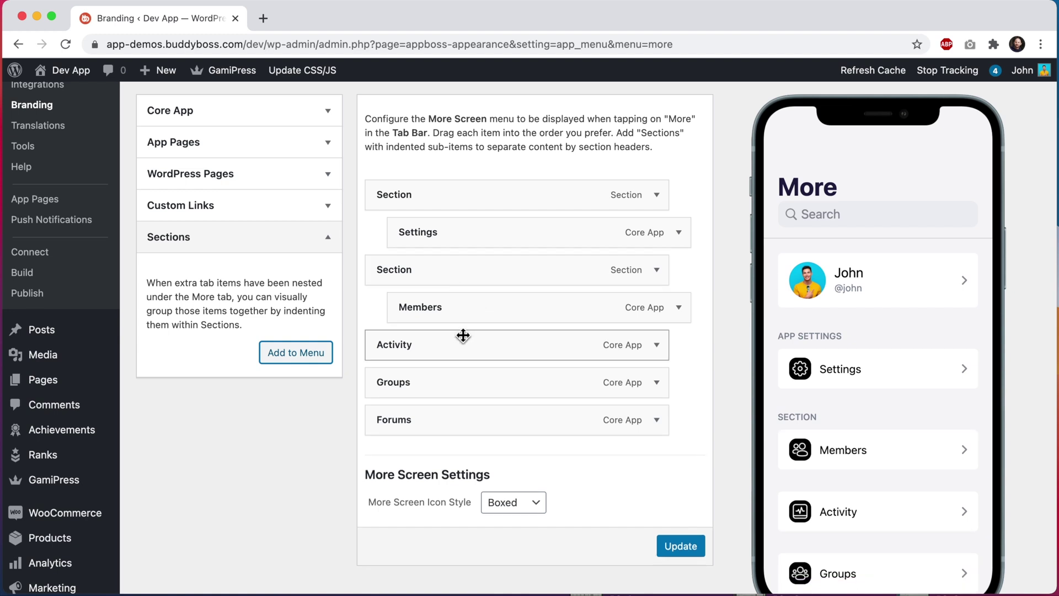
left_click_drag(464, 337, 496, 378)
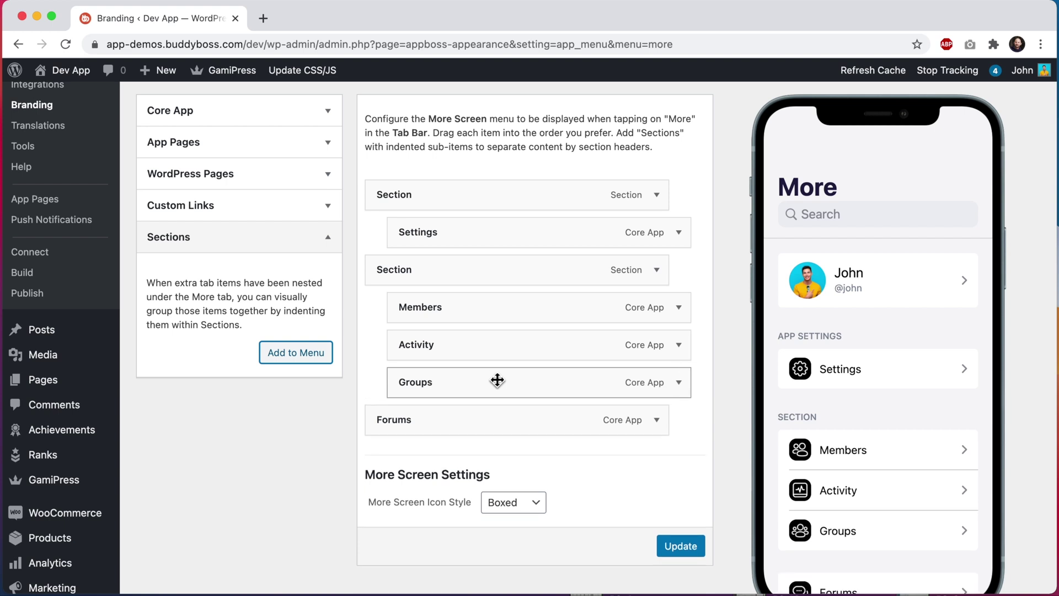
left_click_drag(480, 421, 517, 421)
scroll(517, 421, "down", 1)
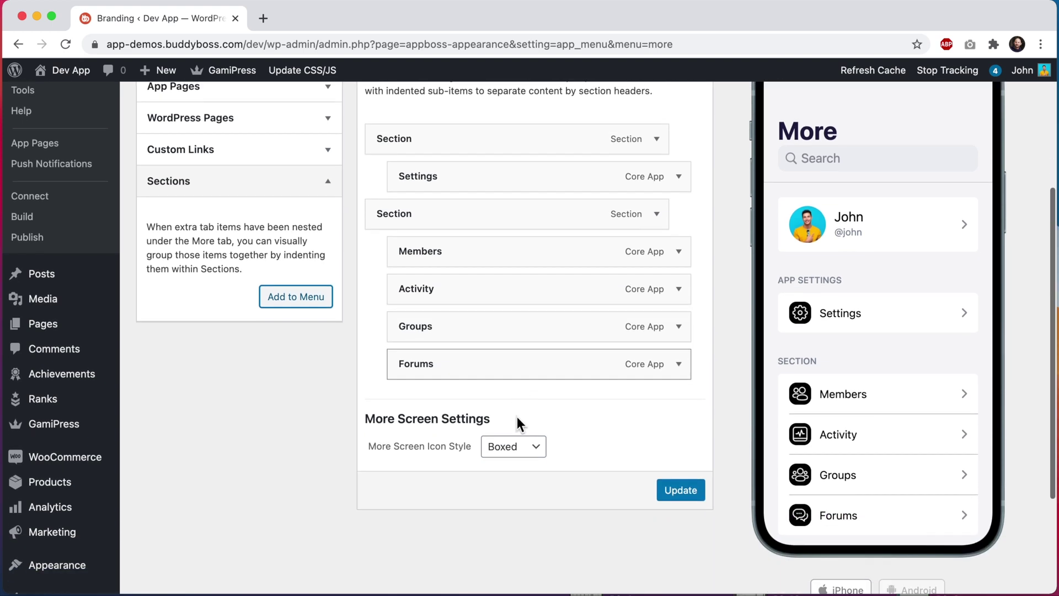
- Label the second section 'Community' and save the More Screen menu
left_click(659, 215)
double_click(504, 260)
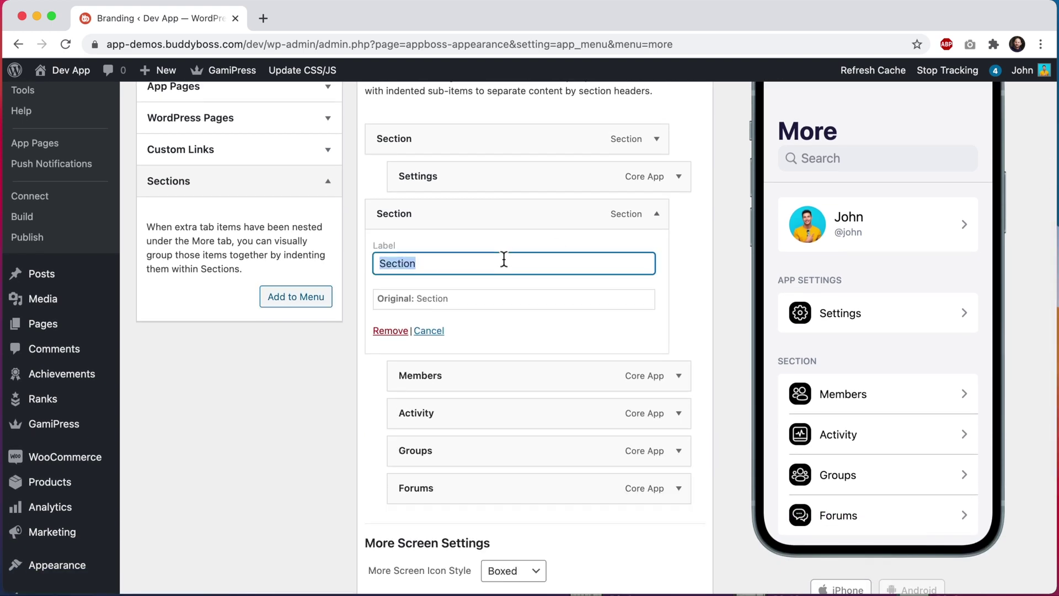
type("Community")
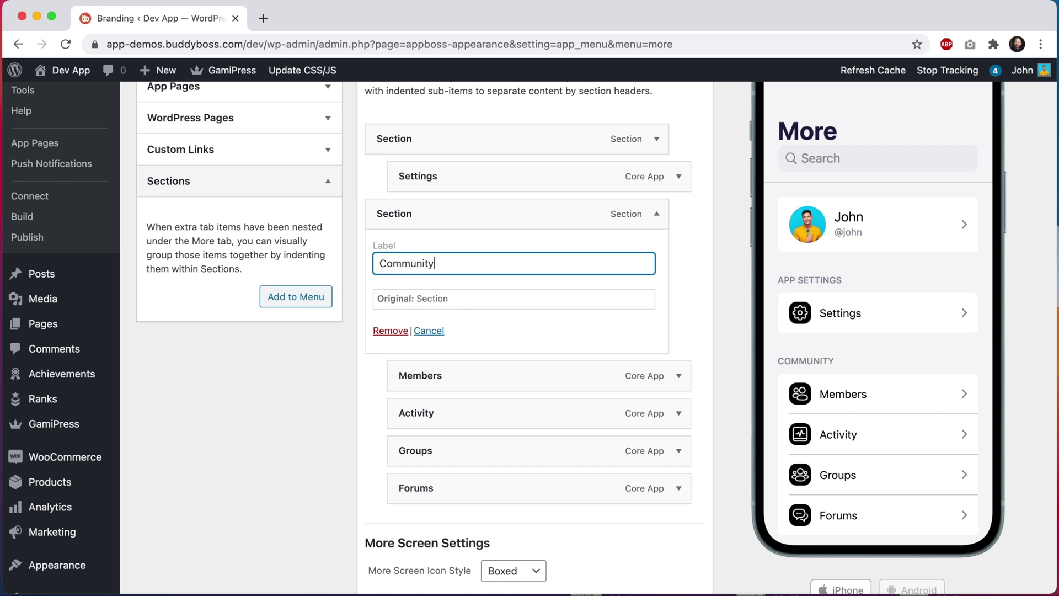
left_click(661, 223)
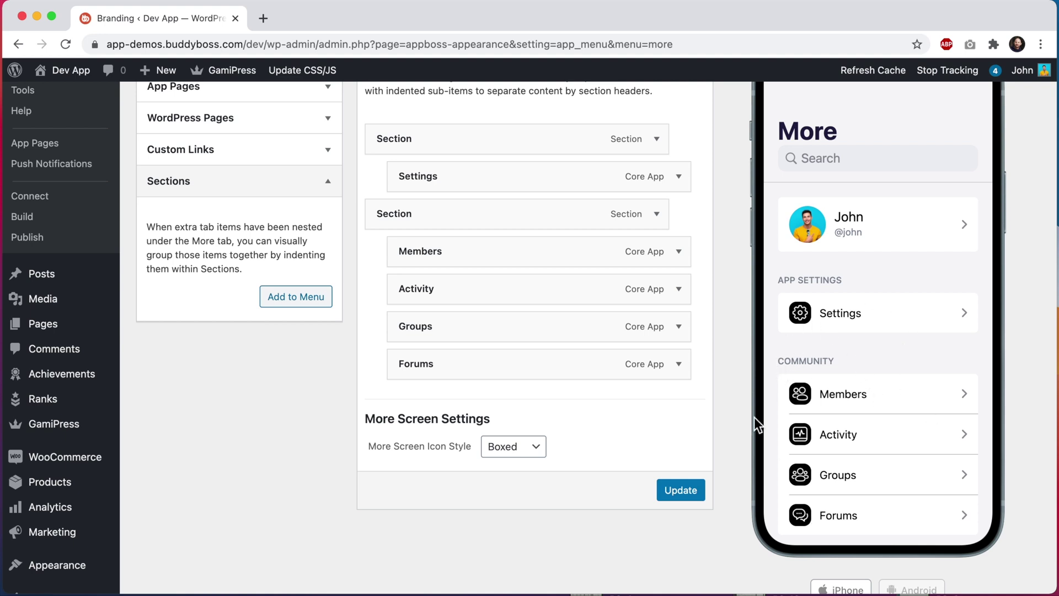
left_click(681, 490)
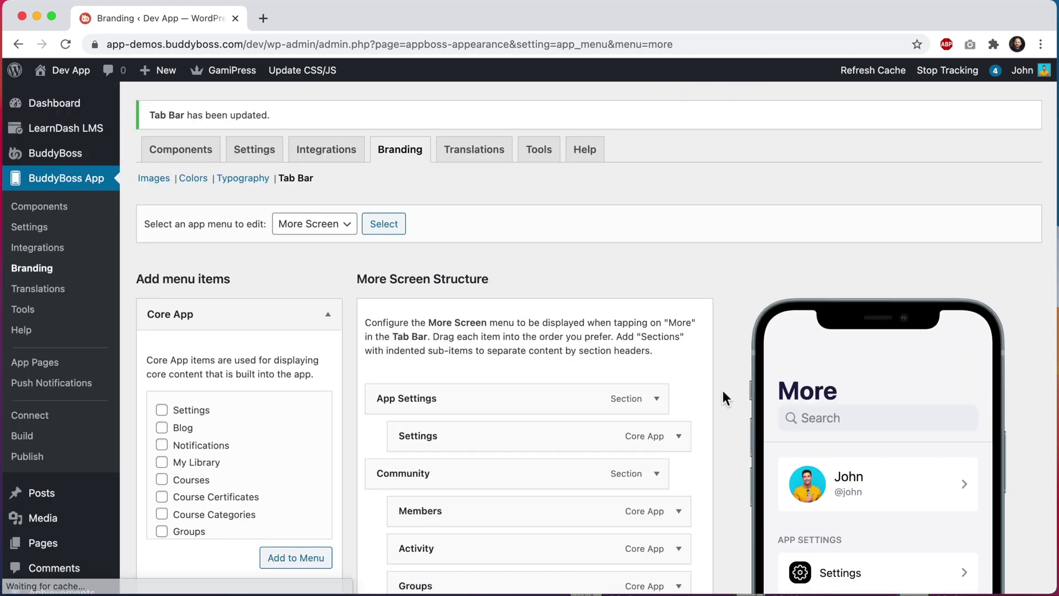
- Add the Privacy Policy page from WordPress Pages to the bottom of the More Screen
scroll(723, 390, "down", 5)
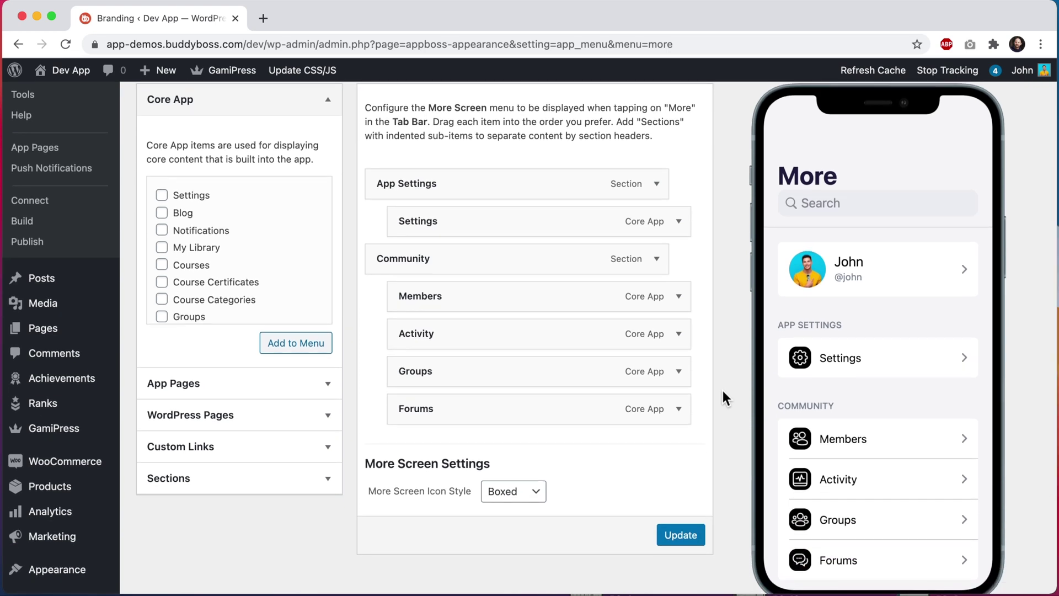
scroll(722, 390, "down", 1)
left_click(267, 380)
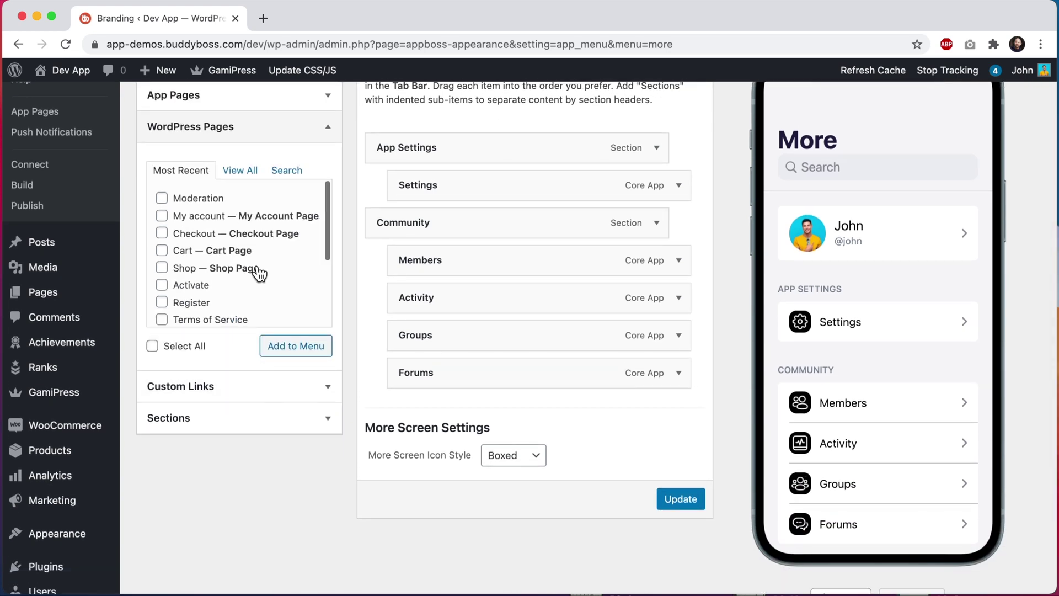
scroll(258, 273, "down", 3)
left_click(219, 280)
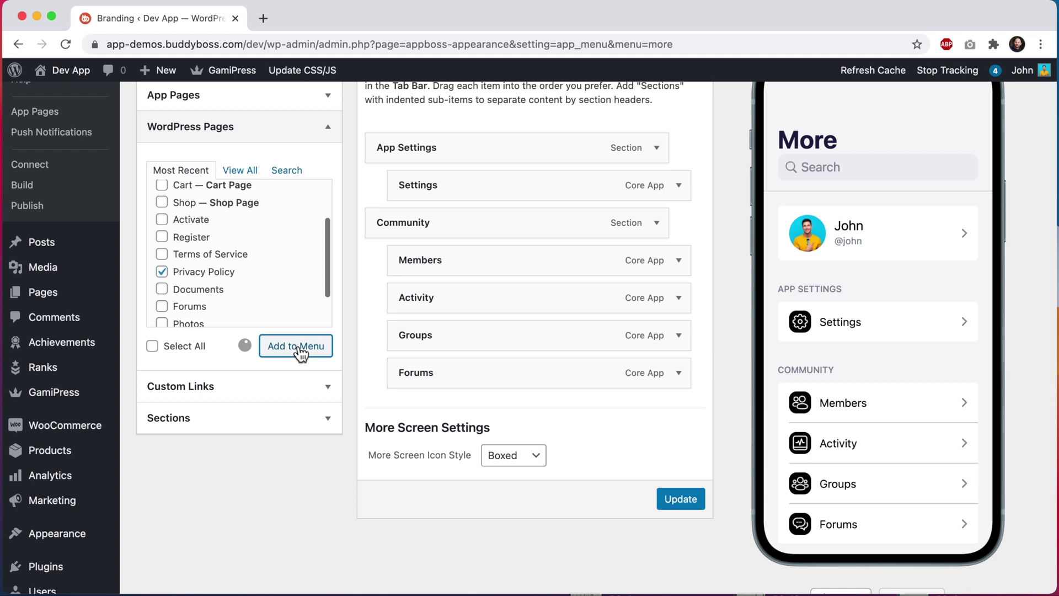
left_click(300, 348)
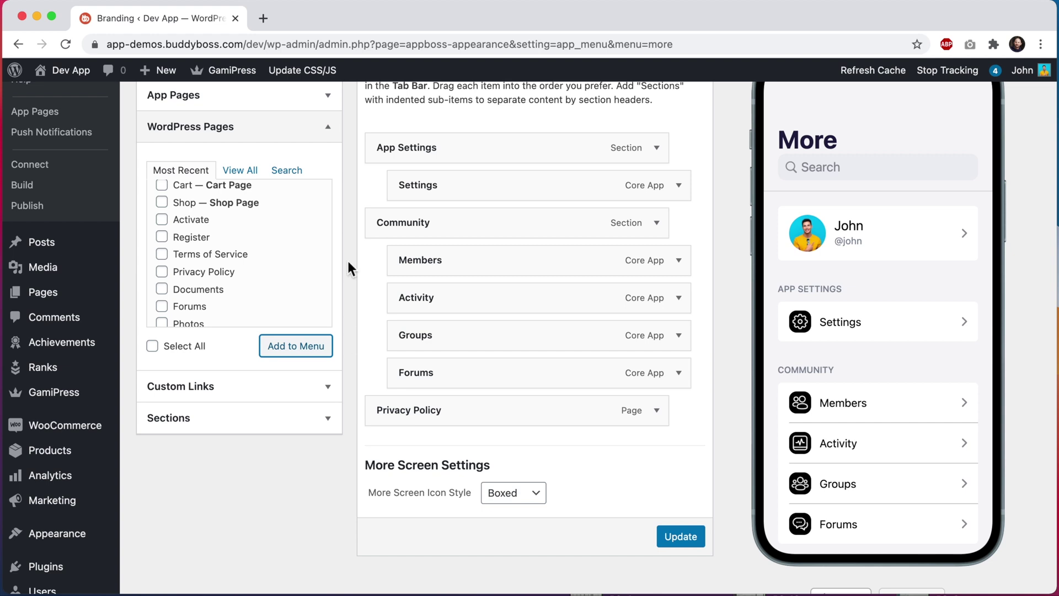
- Add a custom link to facebook.com/BuddyBossWP with link text 'Facebook' to the menu
left_click(300, 139)
left_click(276, 168)
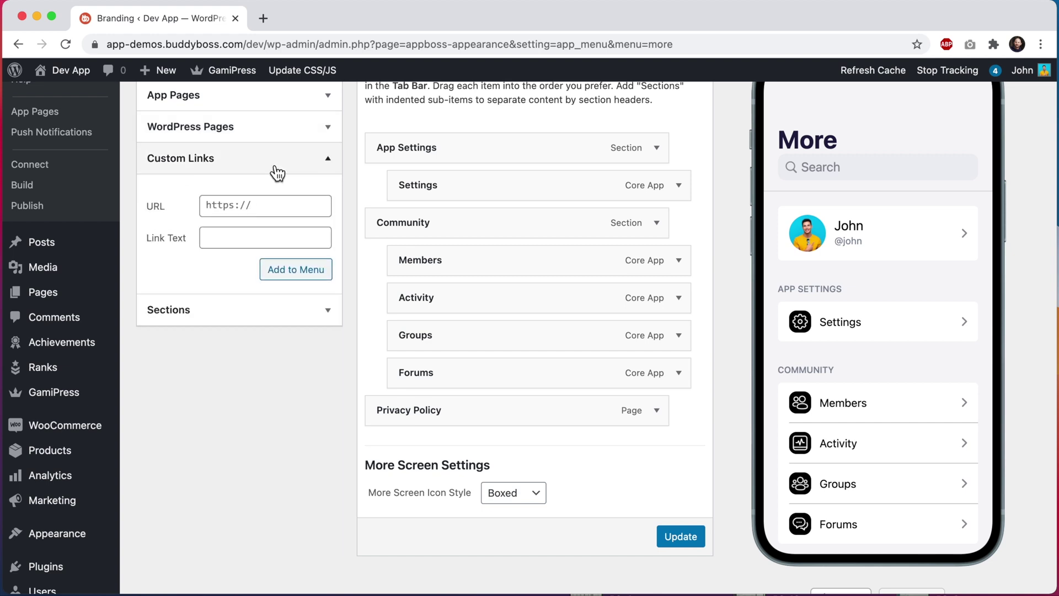
triple_click(252, 205)
key("ctrl+v")
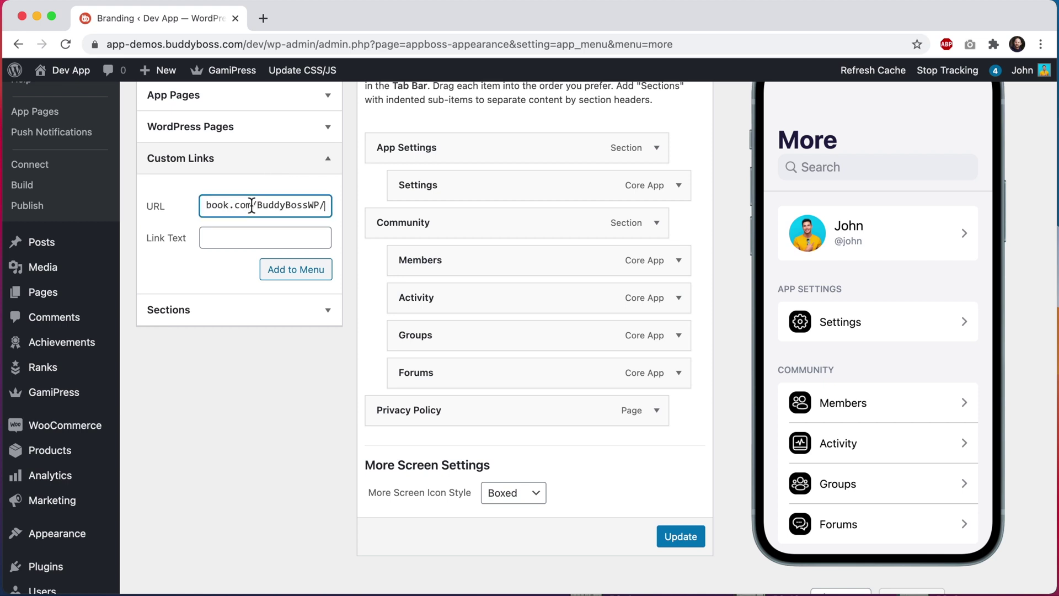
left_click(250, 239)
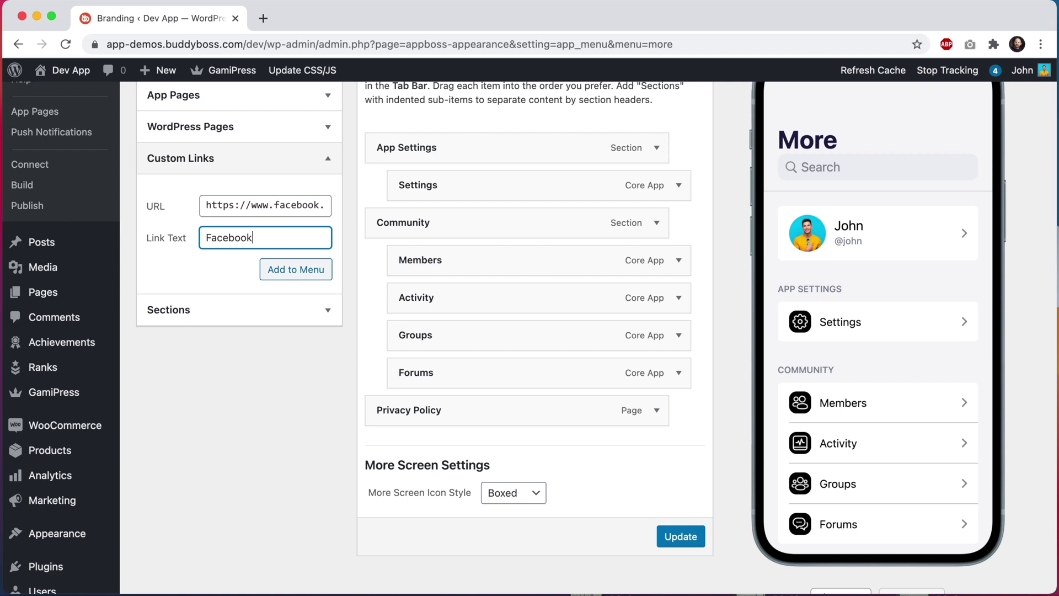
left_click(289, 275)
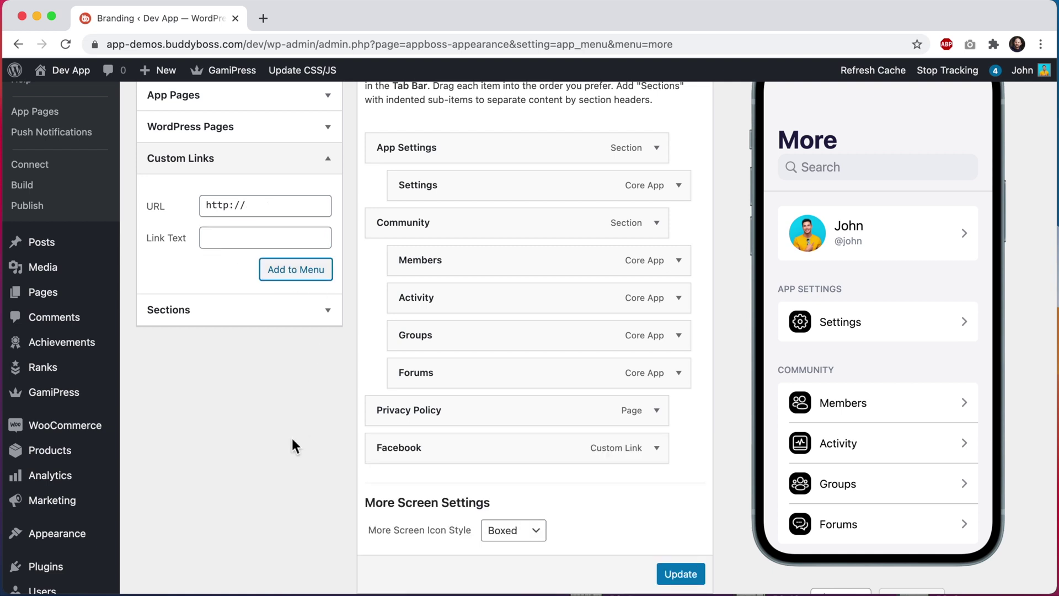
- Set the Facebook menu item to open in the external browser with the Facebook icon
scroll(292, 439, "down", 3)
left_click(659, 382)
scroll(660, 383, "down", 3)
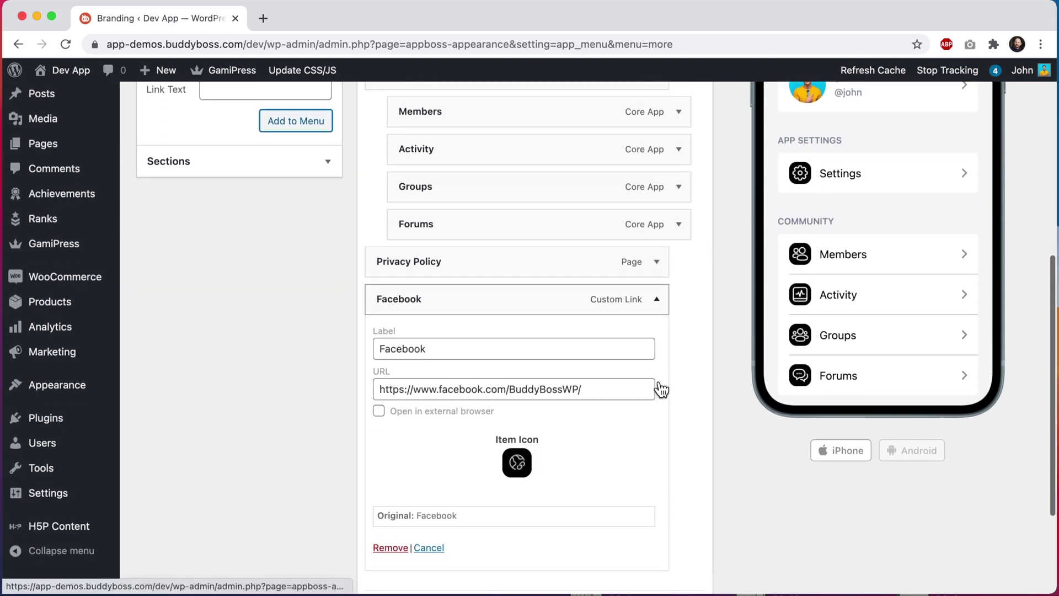
scroll(662, 390, "down", 1)
left_click(450, 409)
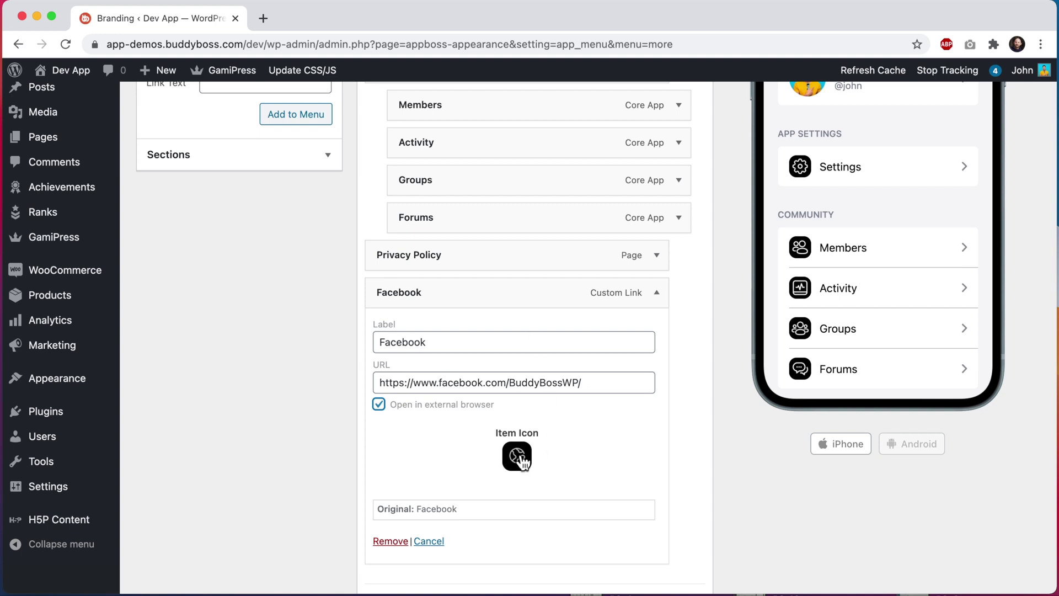
left_click(517, 458)
scroll(517, 466, "up", 10)
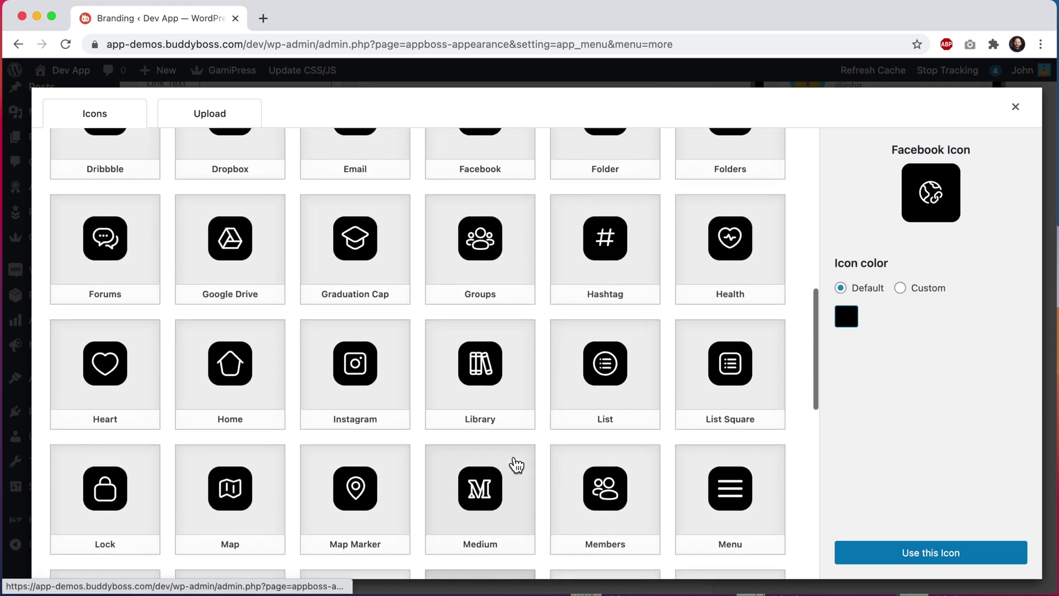
scroll(517, 465, "up", 3)
left_click(482, 243)
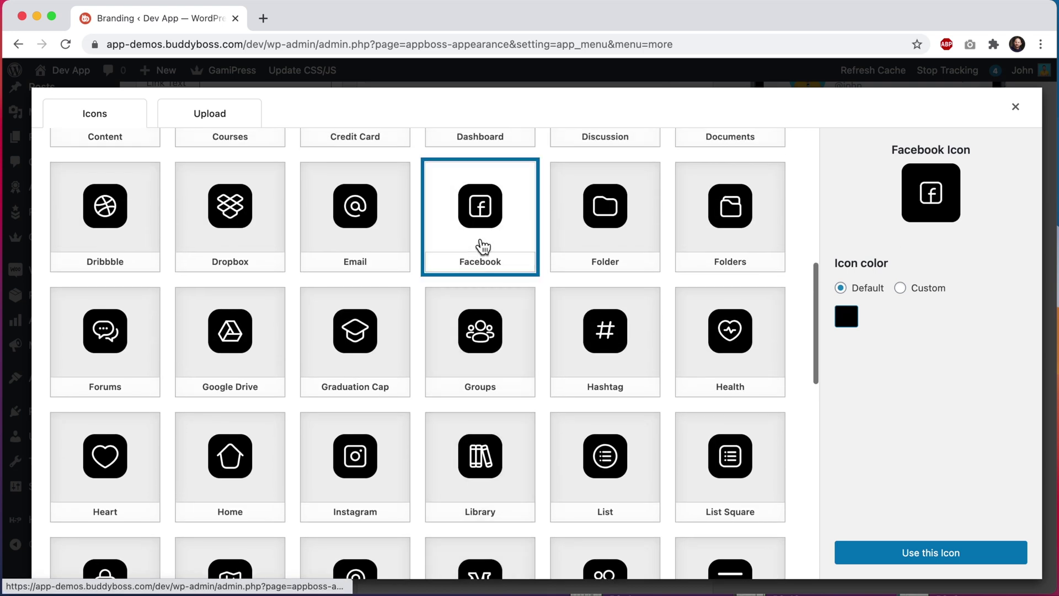
left_click(921, 554)
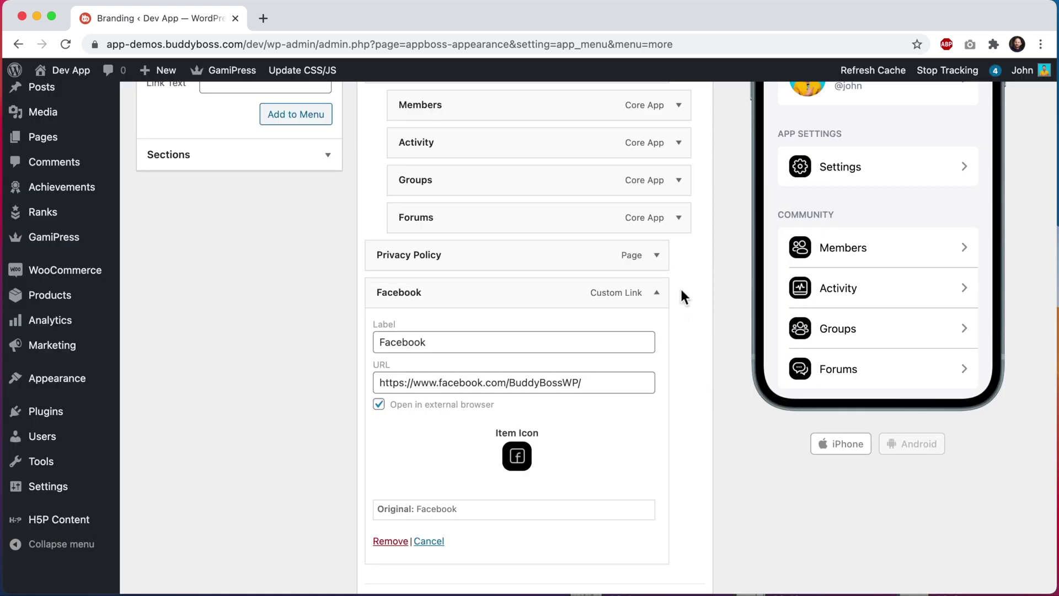
left_click(657, 293)
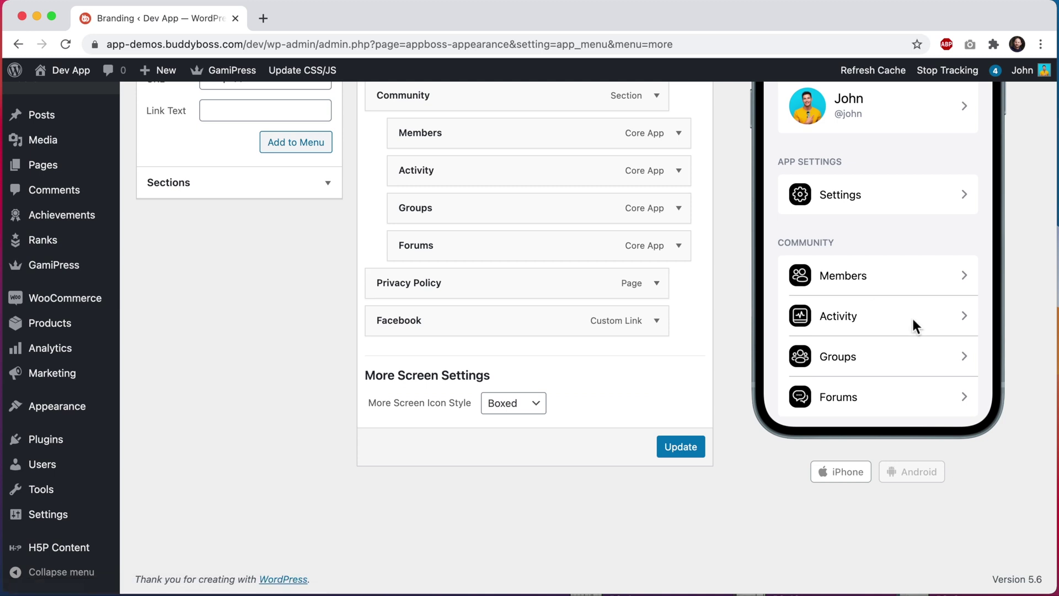
- Add a new section above Privacy Policy and nest Privacy Policy and Facebook under it
scroll(912, 316, "down", 3)
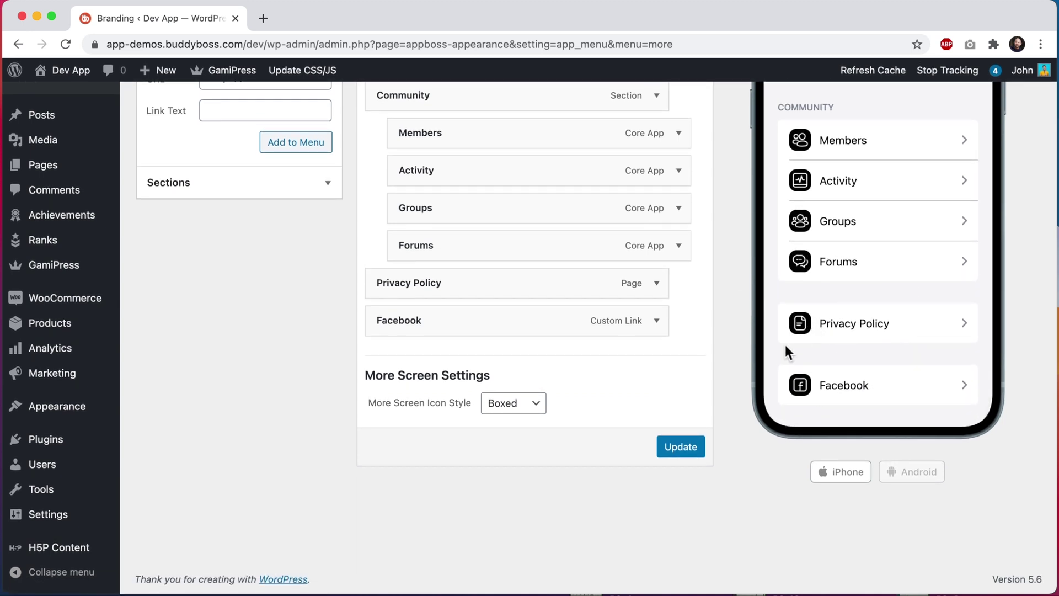
scroll(727, 358, "up", 2)
left_click(305, 251)
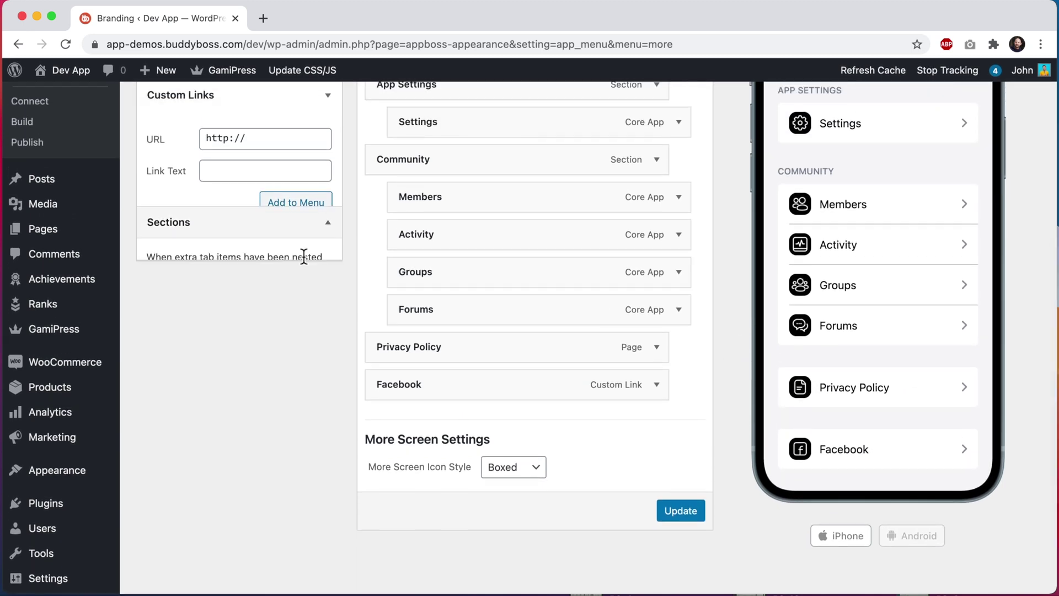
left_click(271, 245)
left_click_drag(415, 426, 412, 347)
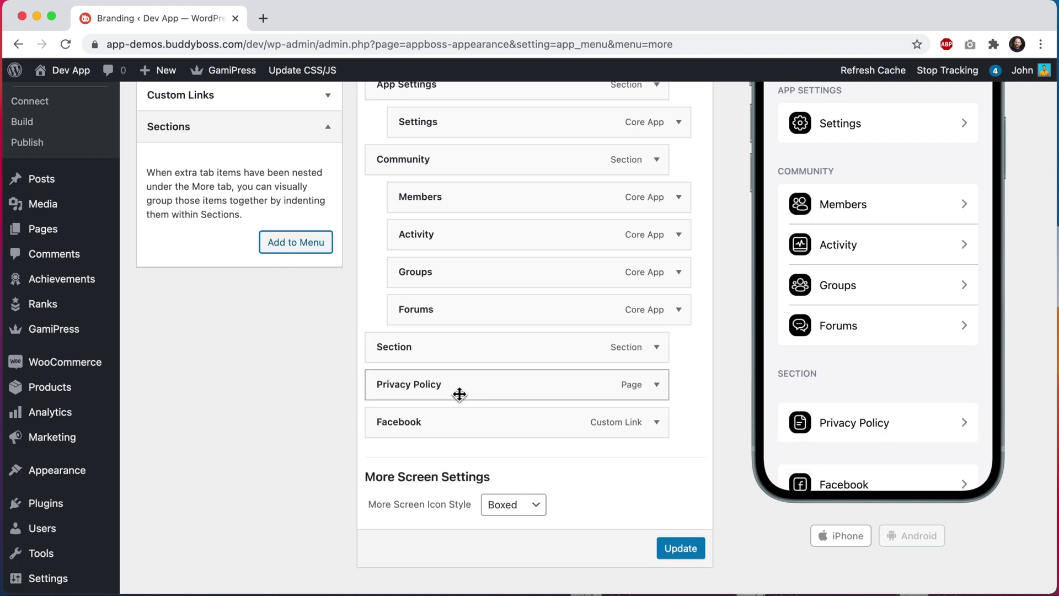
left_click_drag(461, 393, 513, 384)
left_click_drag(469, 422, 533, 422)
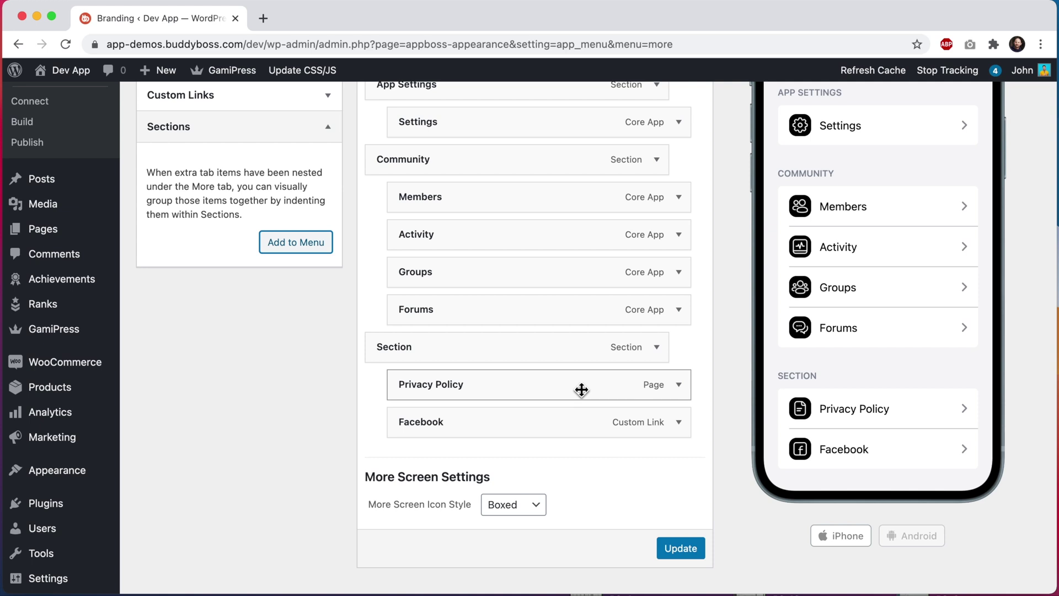
- Label the new section 'Pages' and save the menu
left_click(657, 348)
double_click(446, 407)
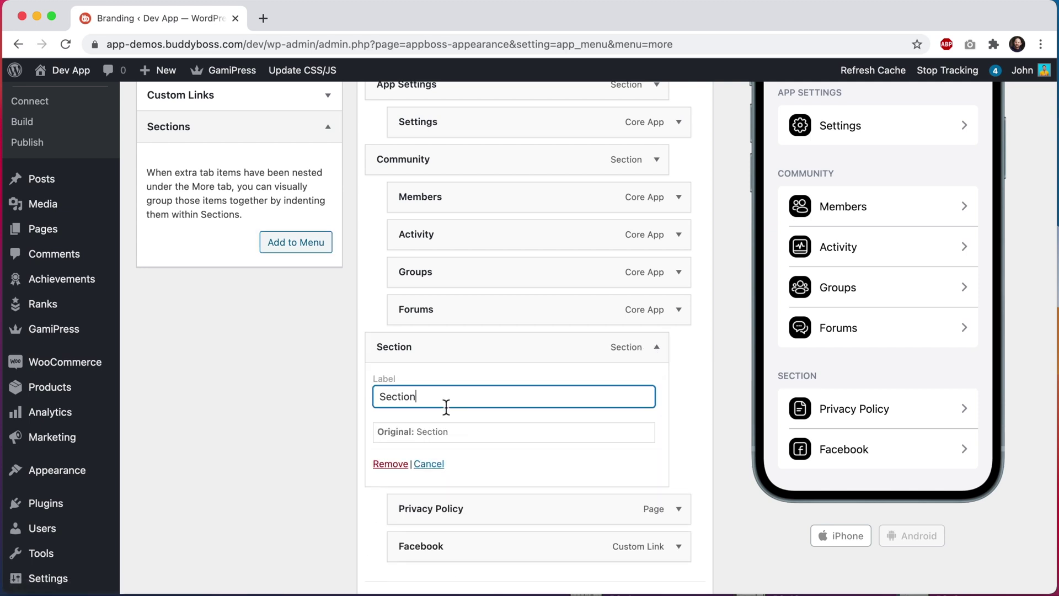
type("Pages")
left_click(657, 347)
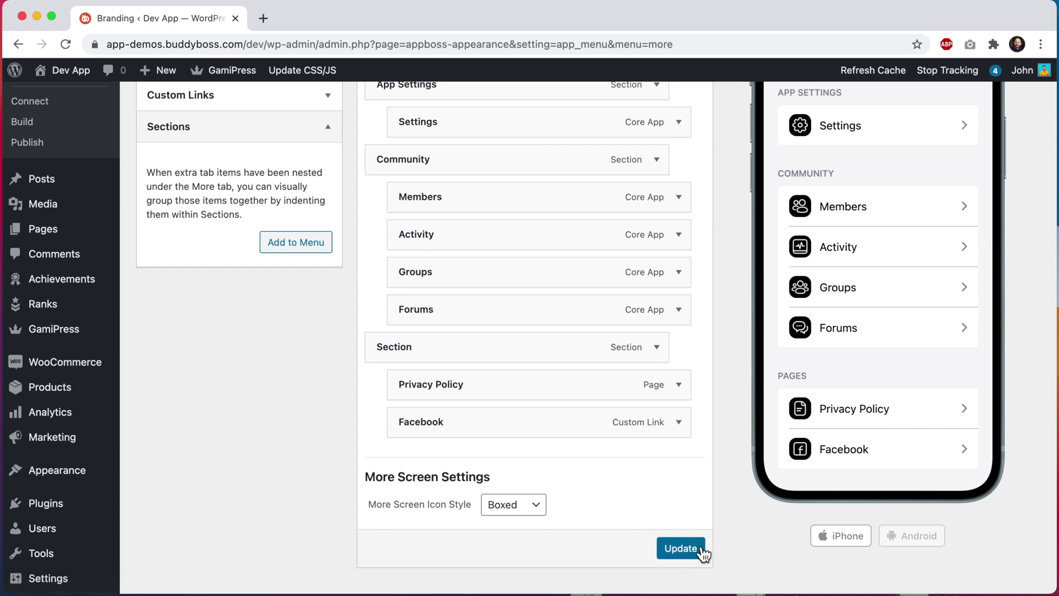
left_click(681, 548)
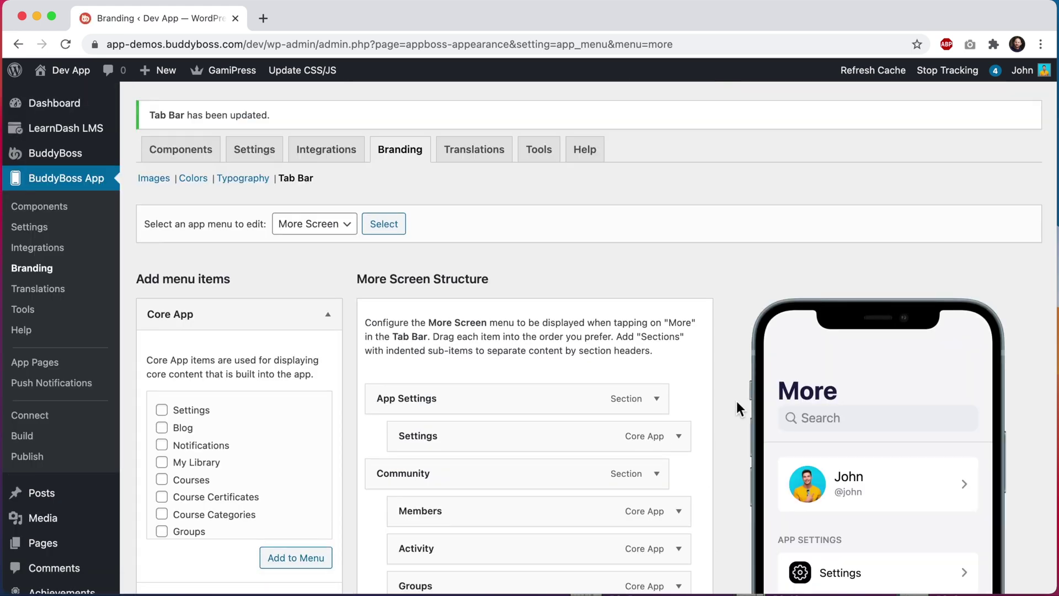
- Give the Settings item a red custom-coloured icon
scroll(822, 402, "down", 3)
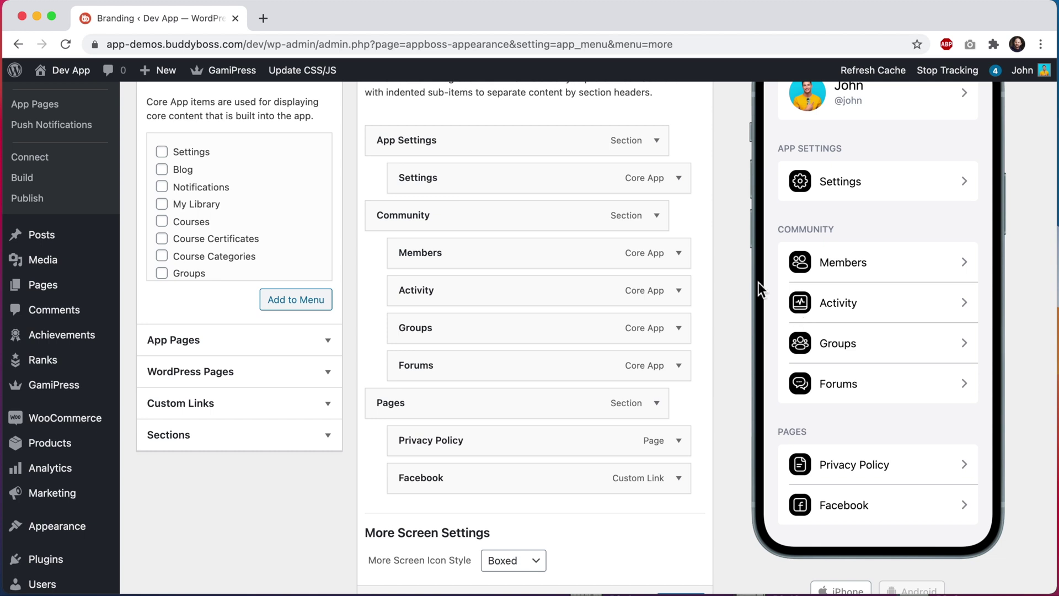
left_click(682, 183)
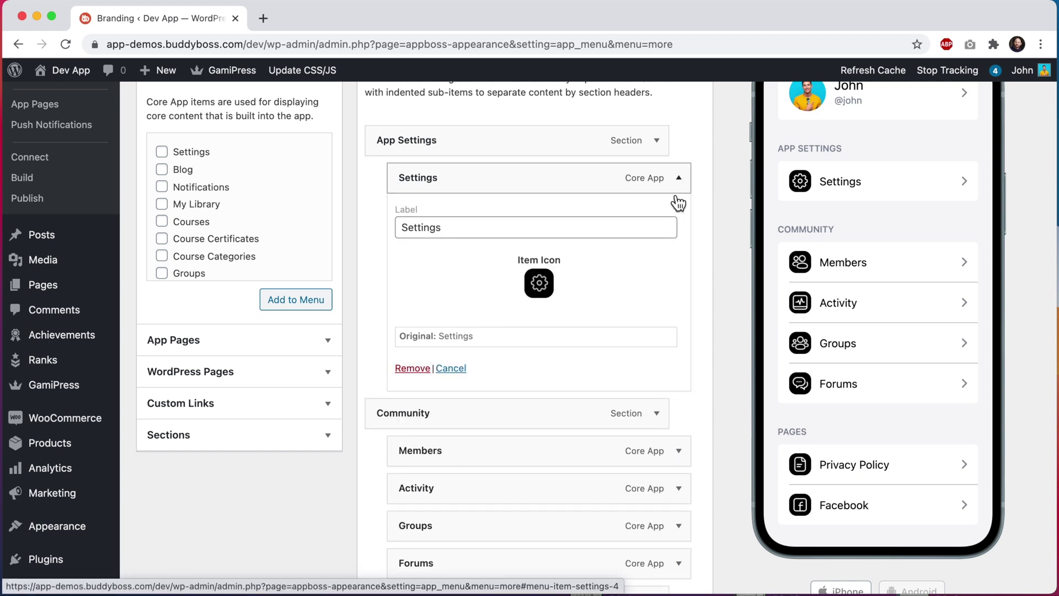
left_click(545, 291)
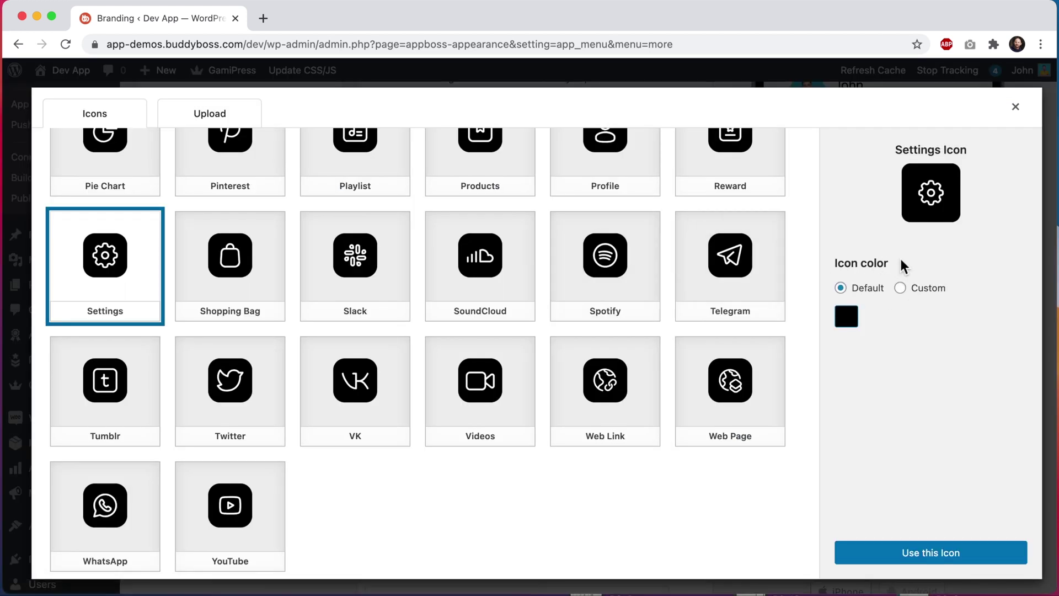
left_click(900, 289)
left_click(885, 320)
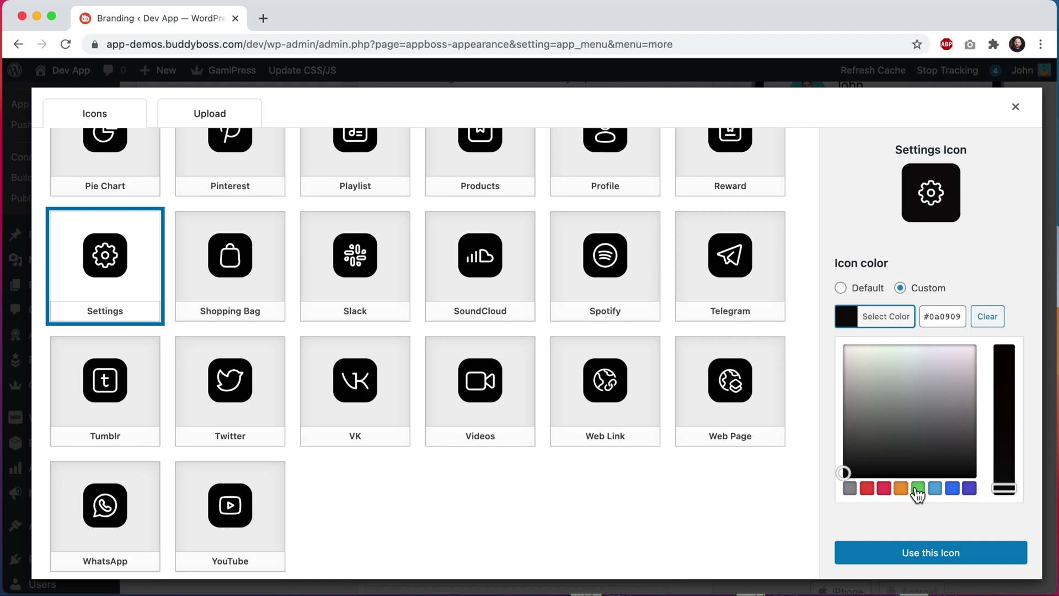
left_click(867, 489)
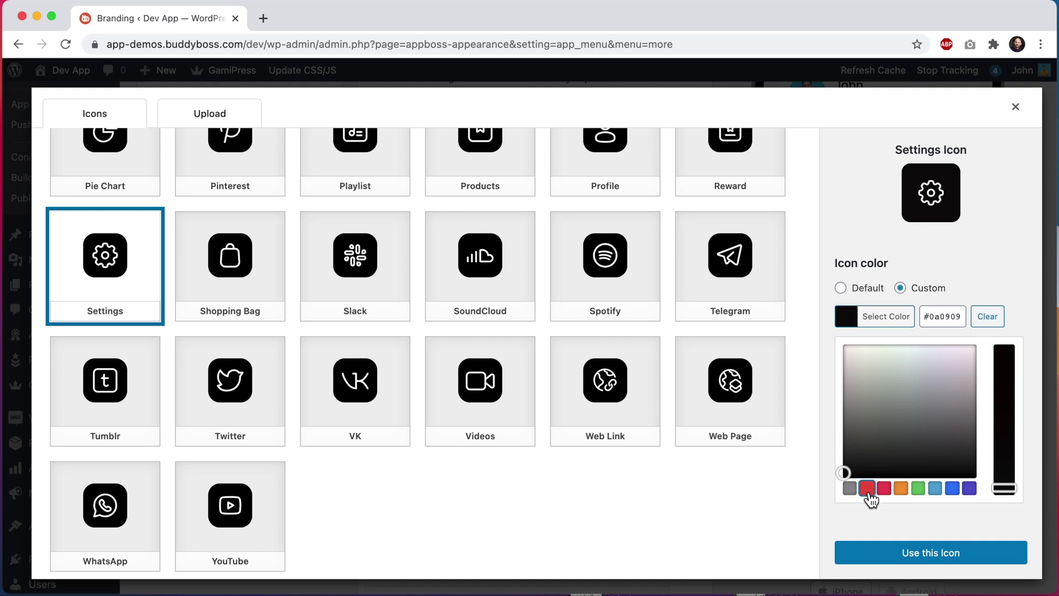
left_click(888, 554)
left_click(679, 177)
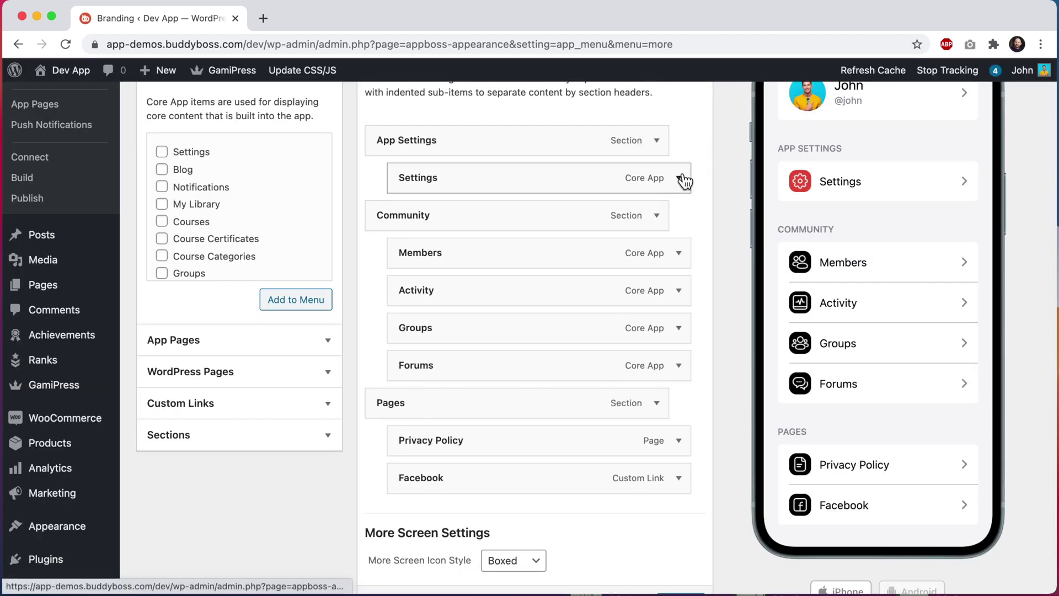
- Give the Members item a blue custom-coloured icon
left_click(679, 253)
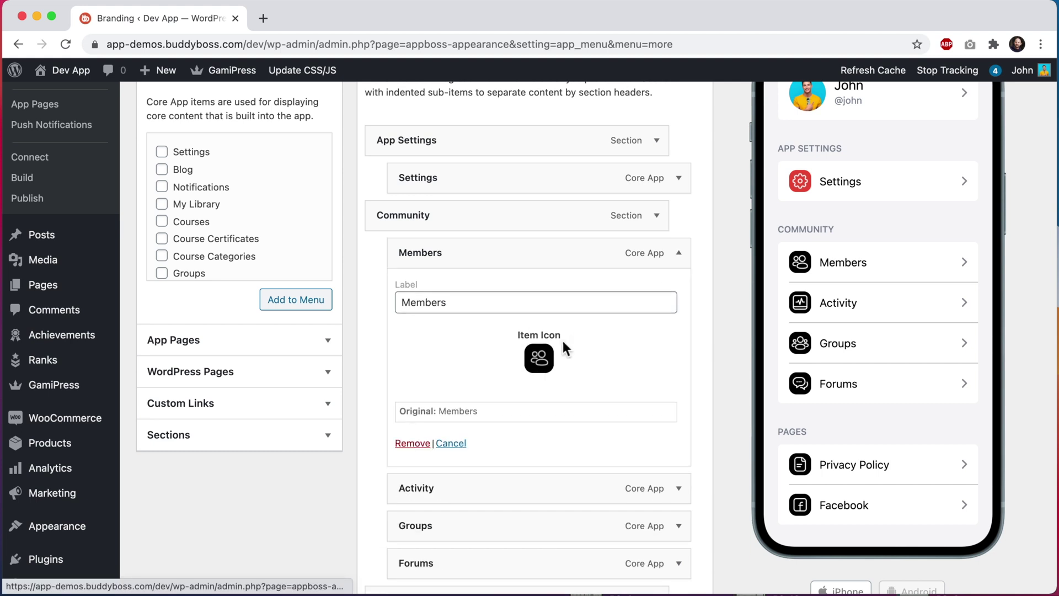
left_click(571, 345)
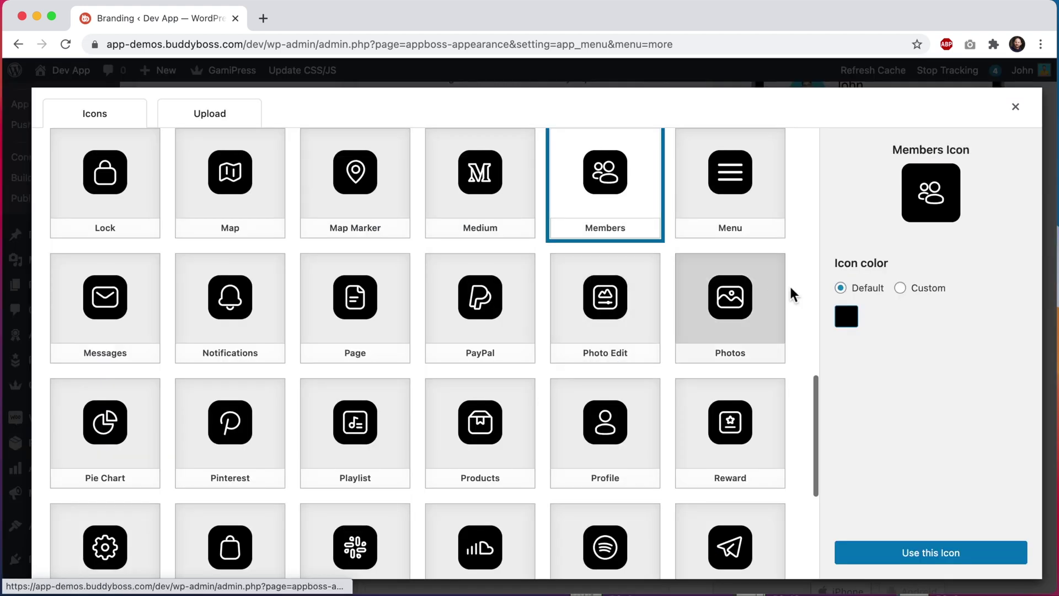
left_click(901, 288)
left_click(886, 319)
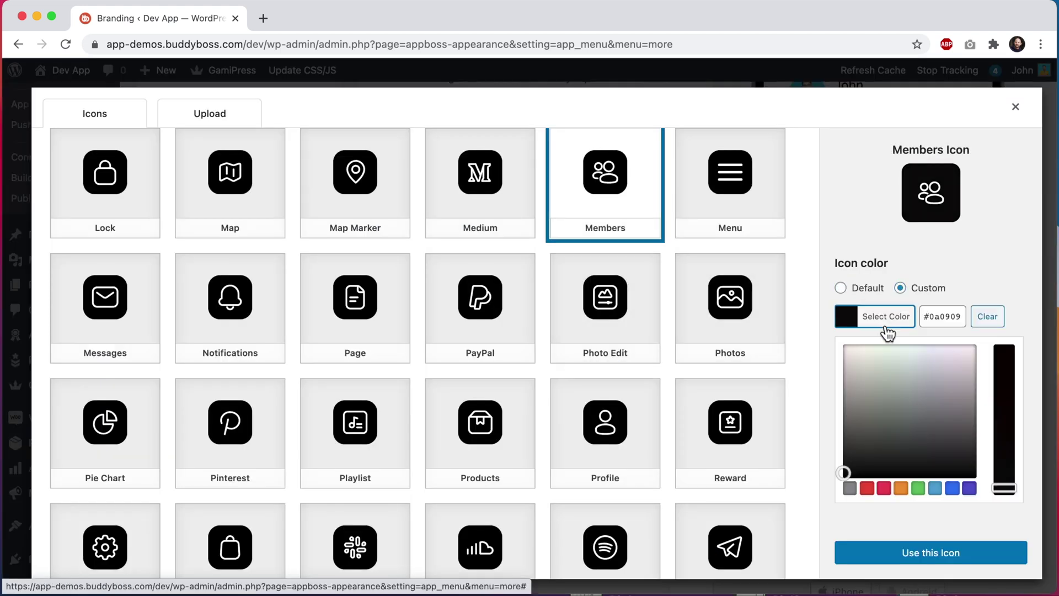
left_click(953, 488)
left_click(916, 554)
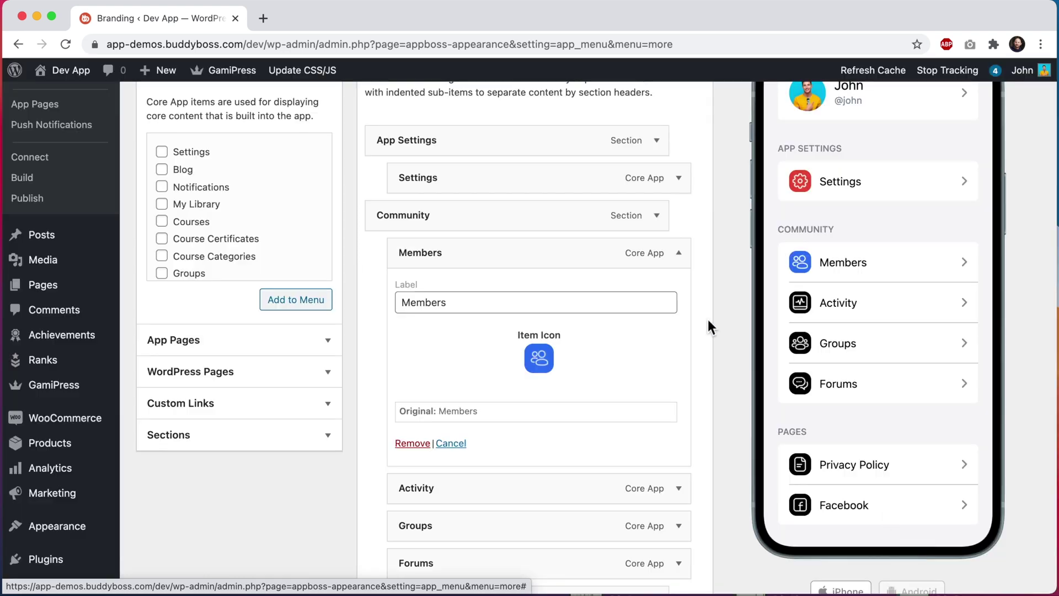
left_click(680, 253)
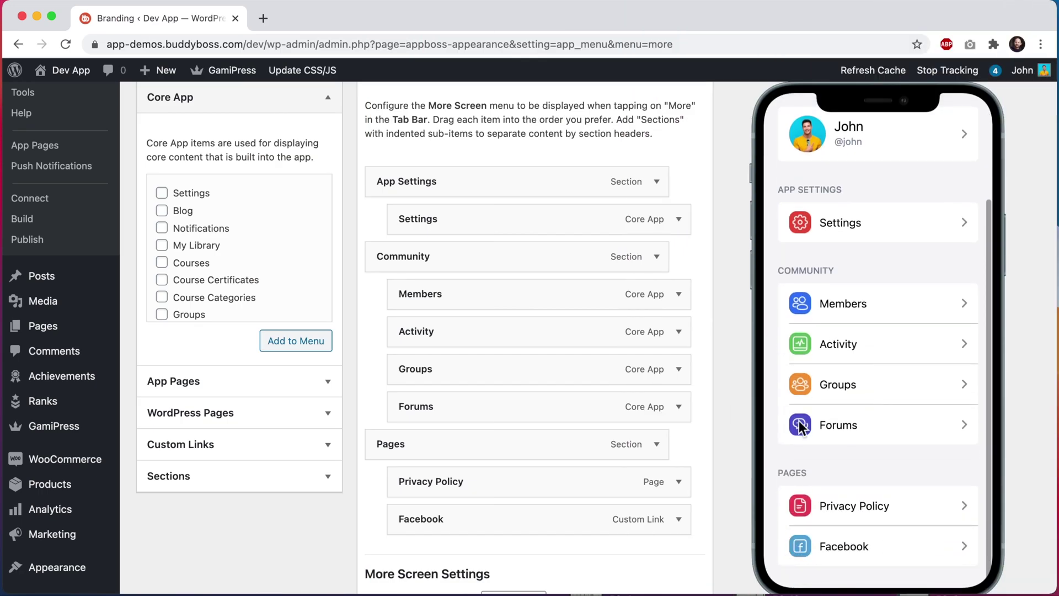
scroll(799, 420, "down", 5)
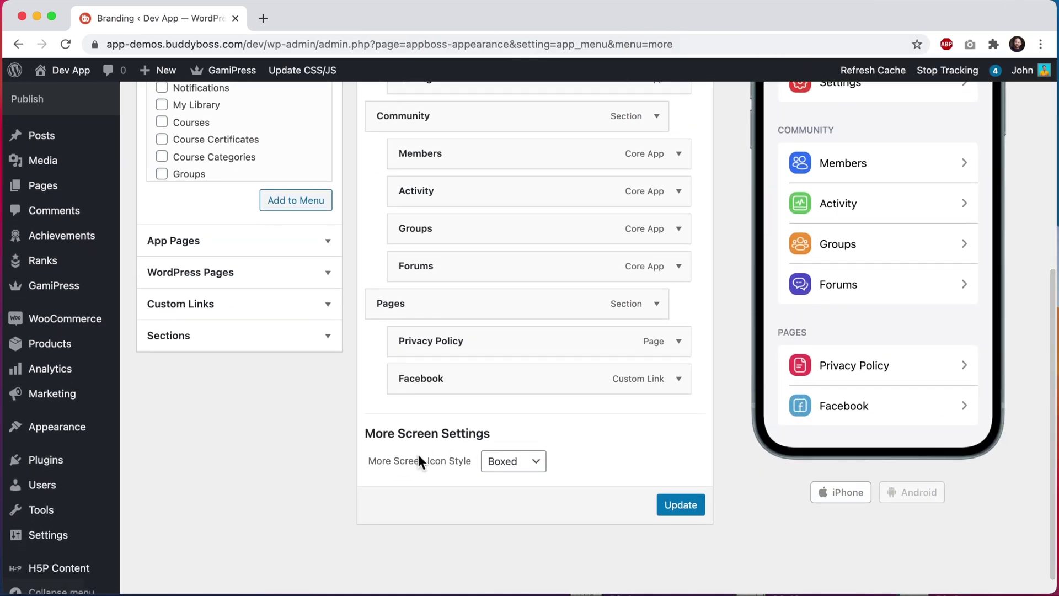
- Compare the Outlined icon style, return to Boxed, and save the More Screen settings
left_click(534, 473)
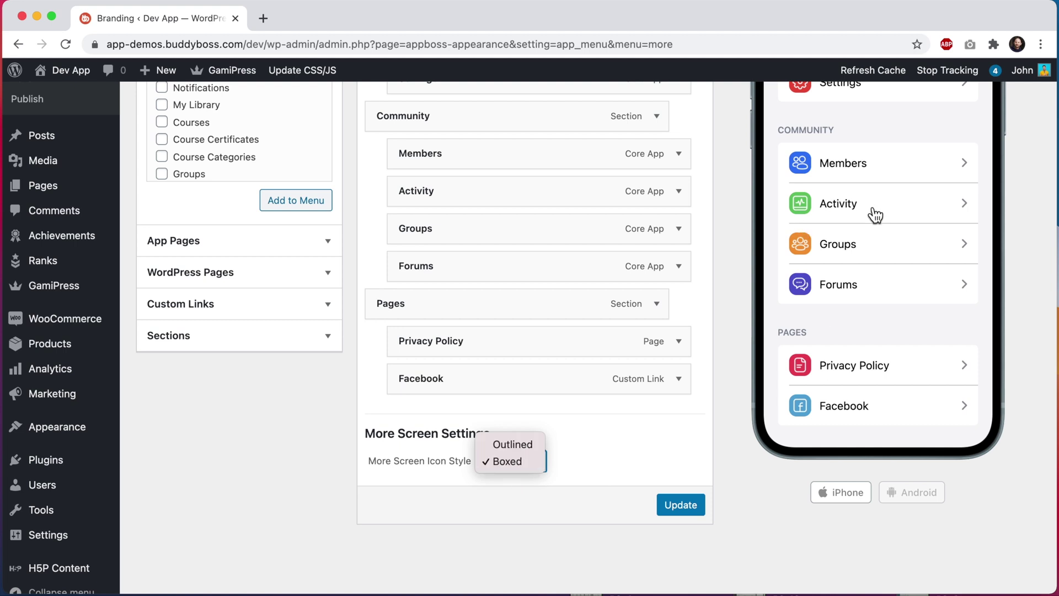
left_click(512, 445)
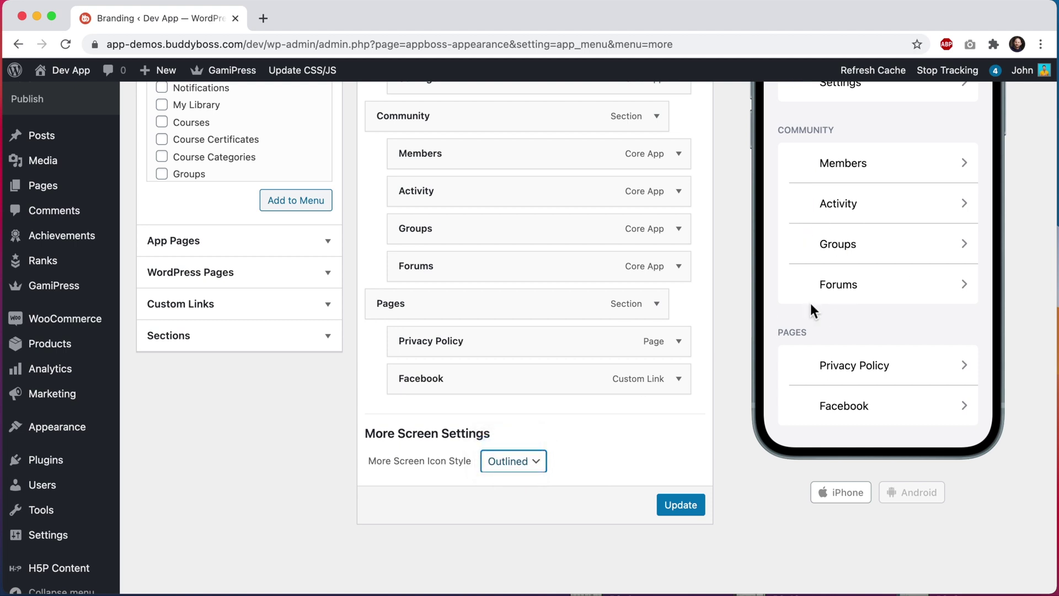
scroll(810, 304, "up", 3)
scroll(810, 303, "down", 2)
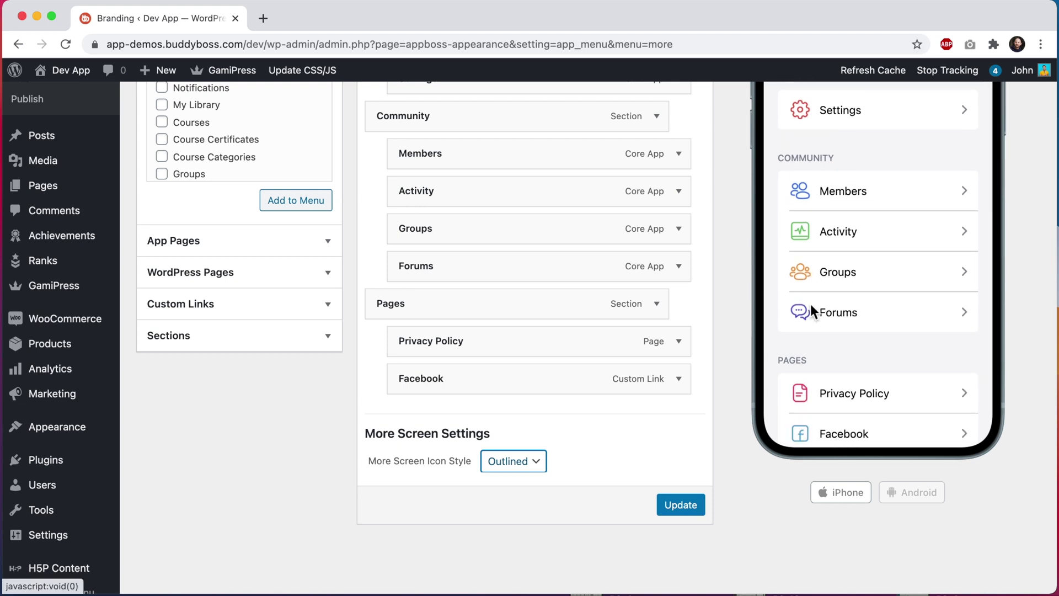
left_click(513, 461)
left_click(512, 480)
left_click(681, 504)
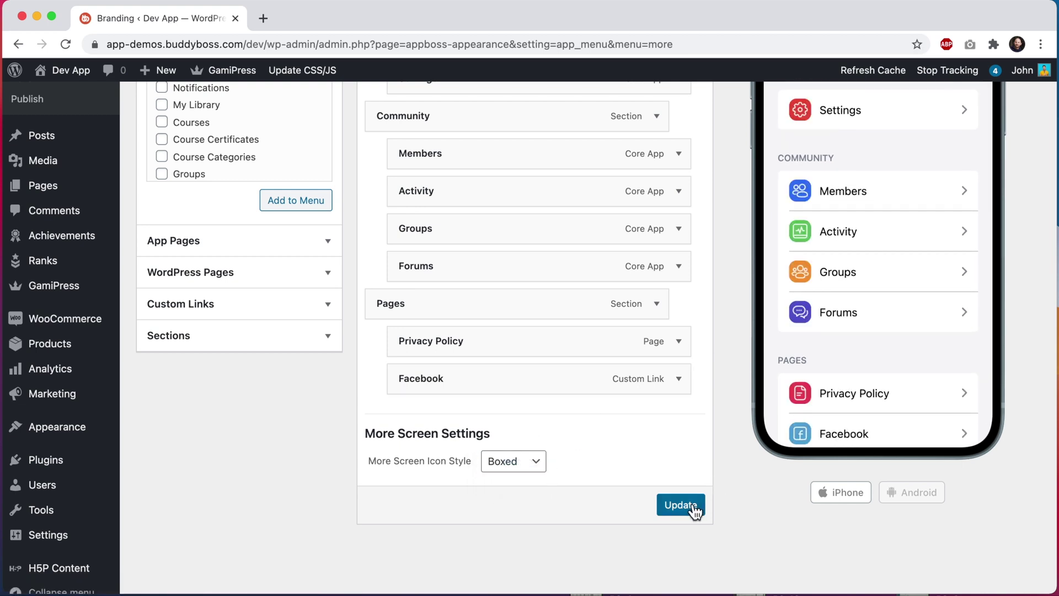
scroll(729, 399, "down", 4)
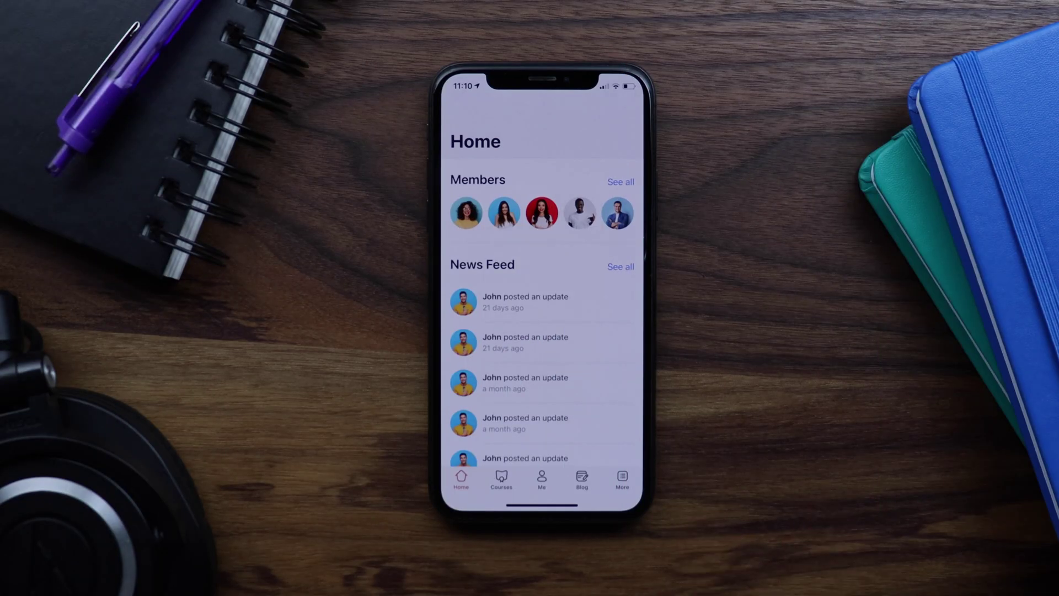
- On the iPhone, check the More screen's profile and Settings pages, then open the Facebook link
left_click(622, 478)
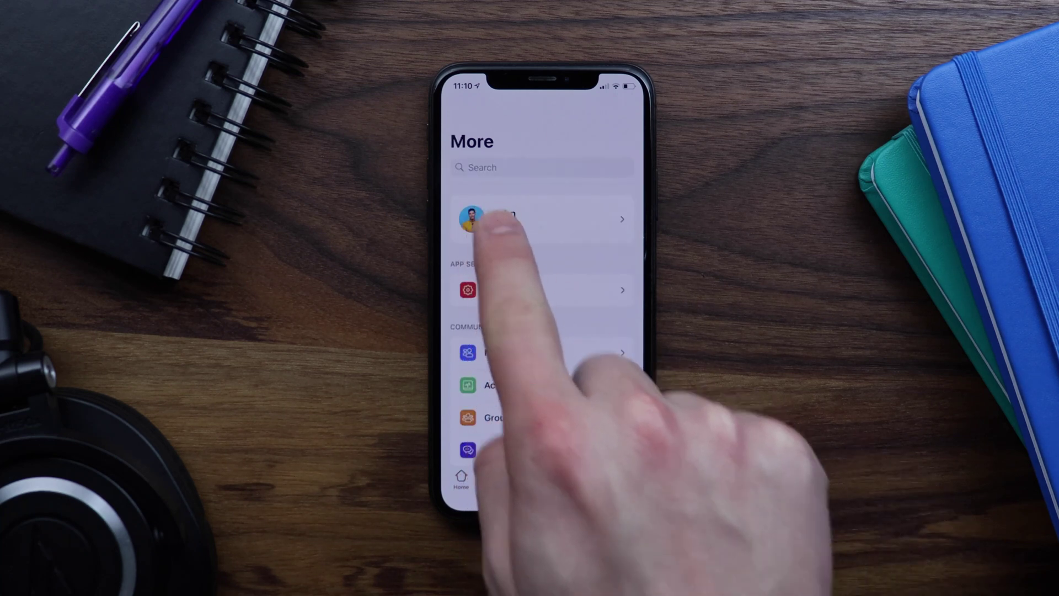
left_click(473, 218)
left_click(460, 108)
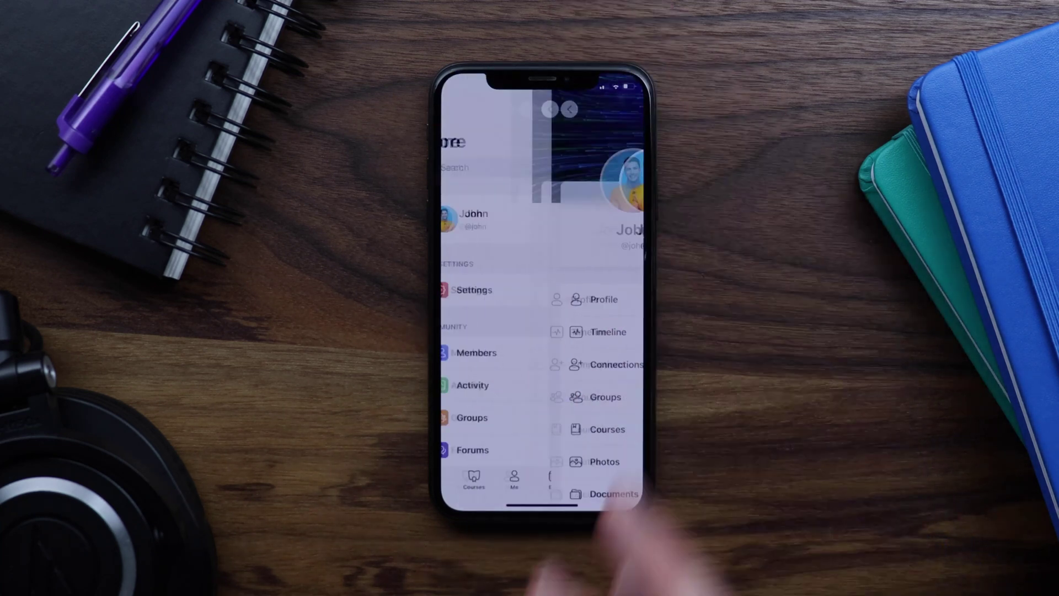
left_click(557, 290)
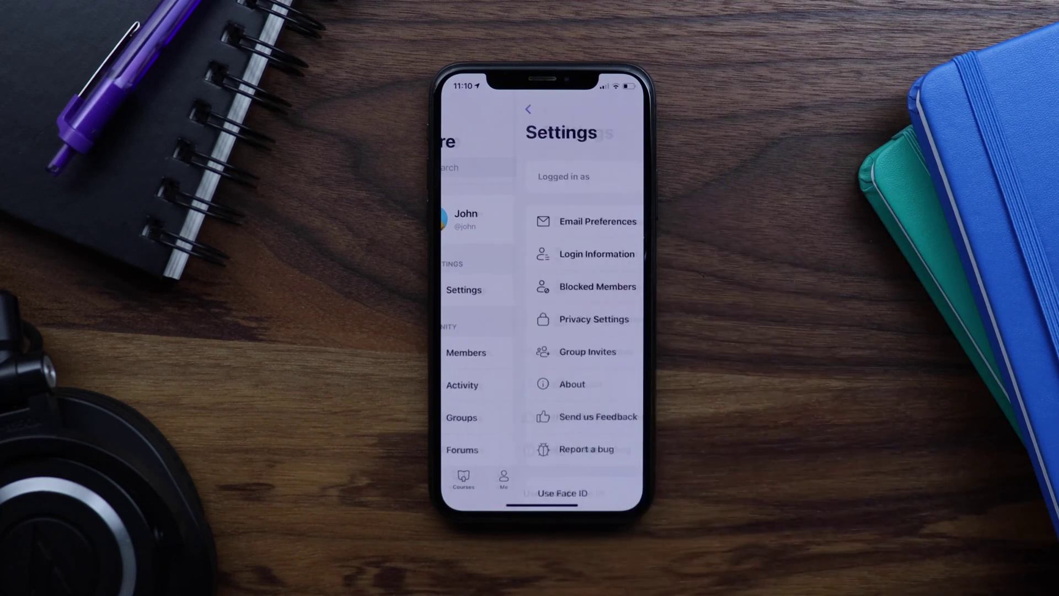
left_click(454, 108)
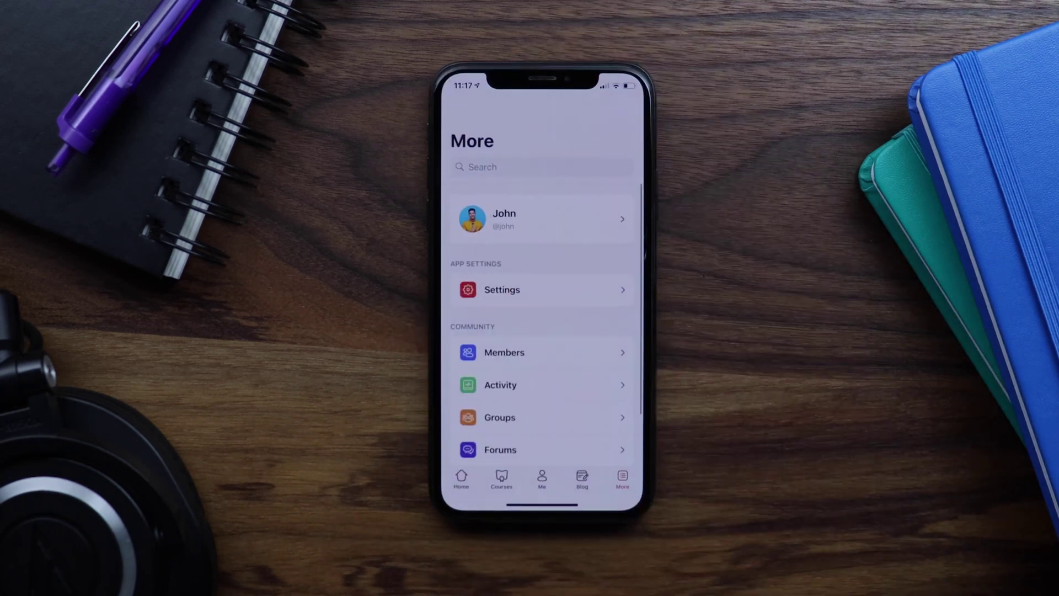
scroll(591, 414, "down", 3)
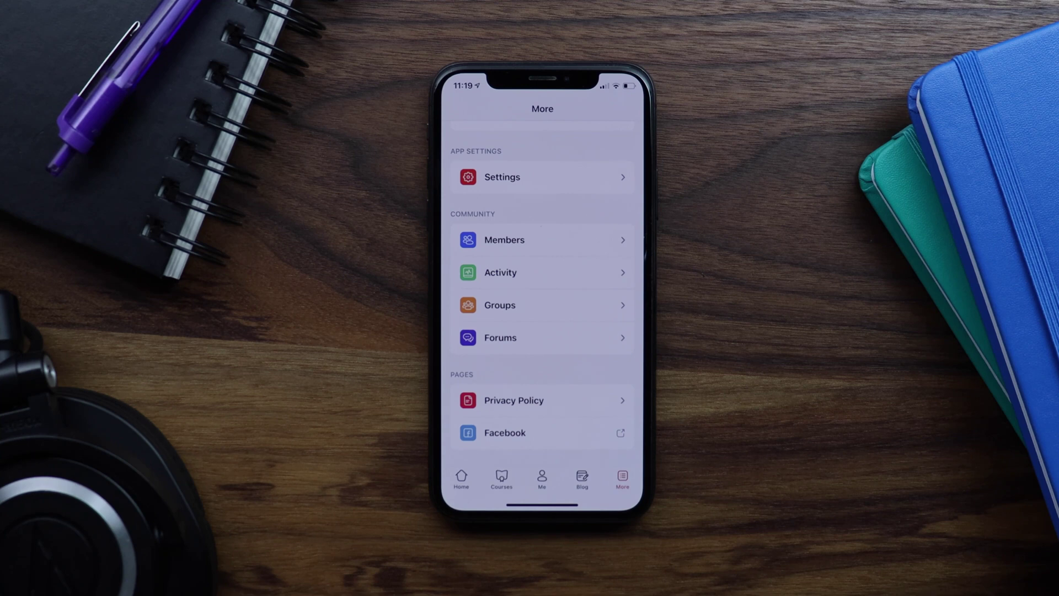
left_click(615, 433)
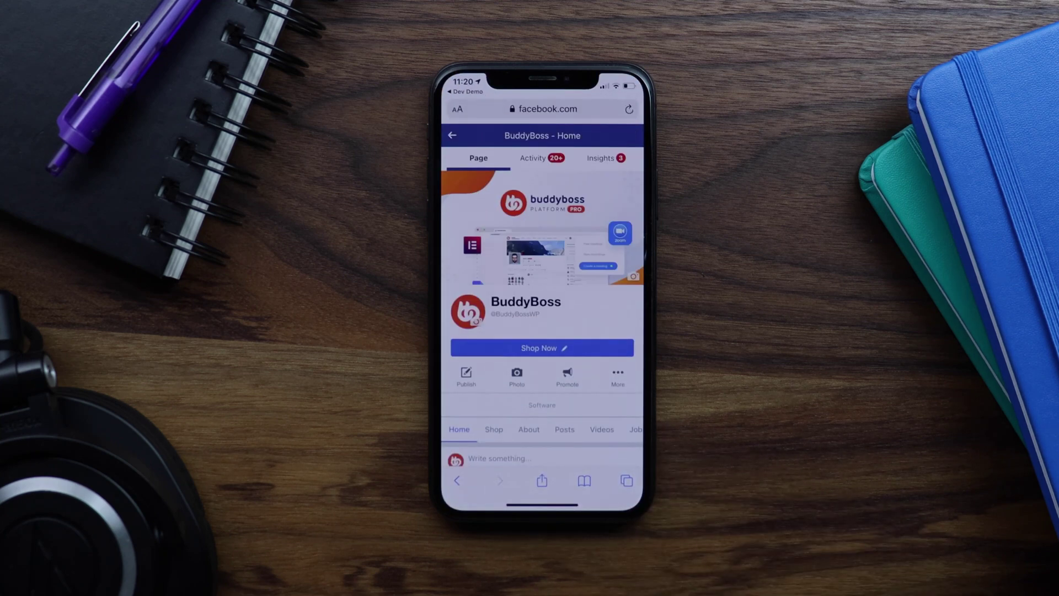
- Close the in-app Facebook browser to return to the More screen
left_click(505, 494)
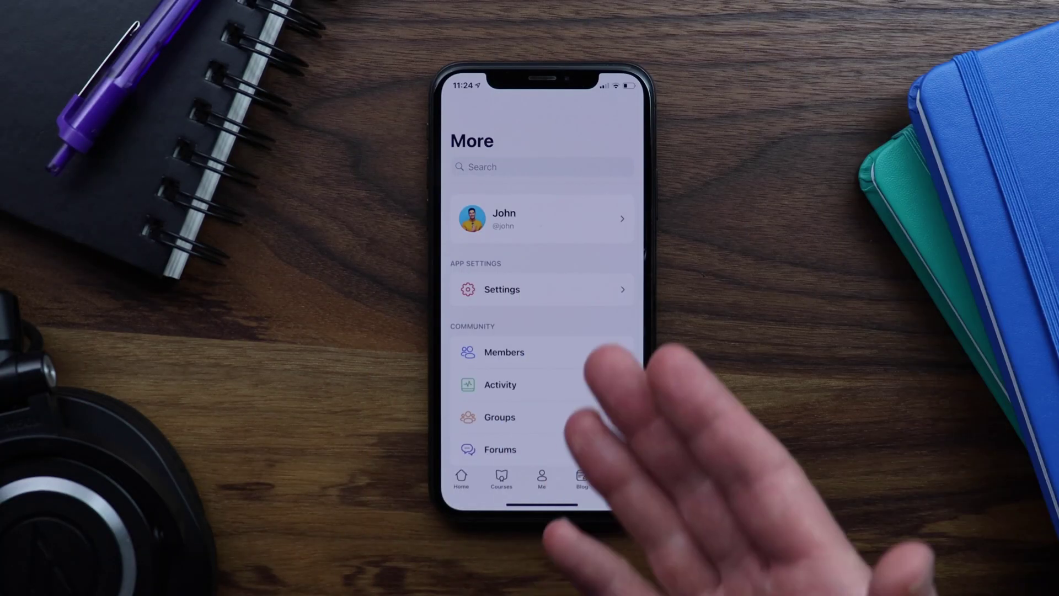
scroll(602, 358, "down", 3)
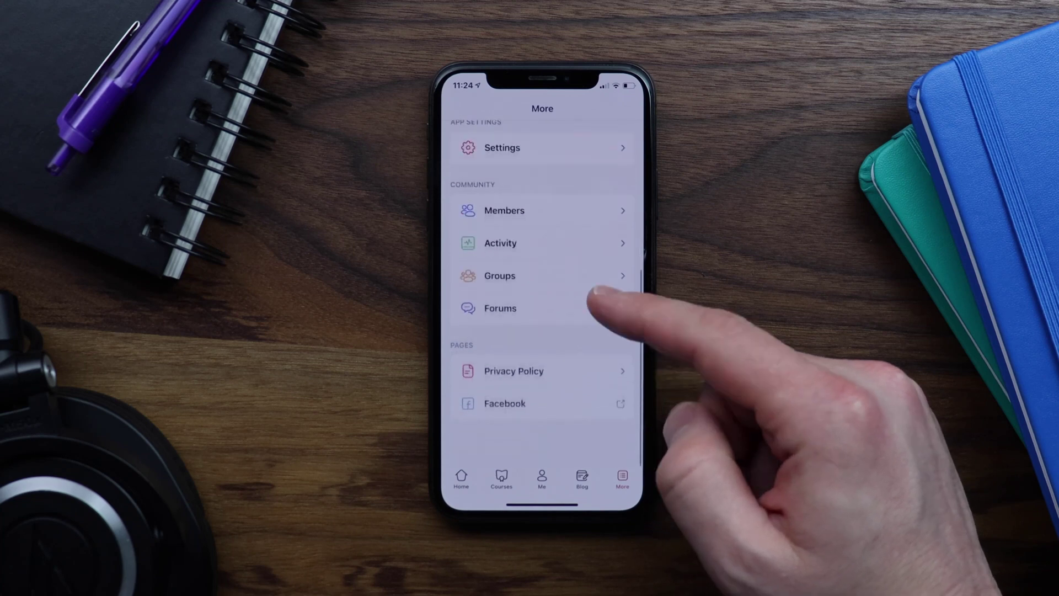